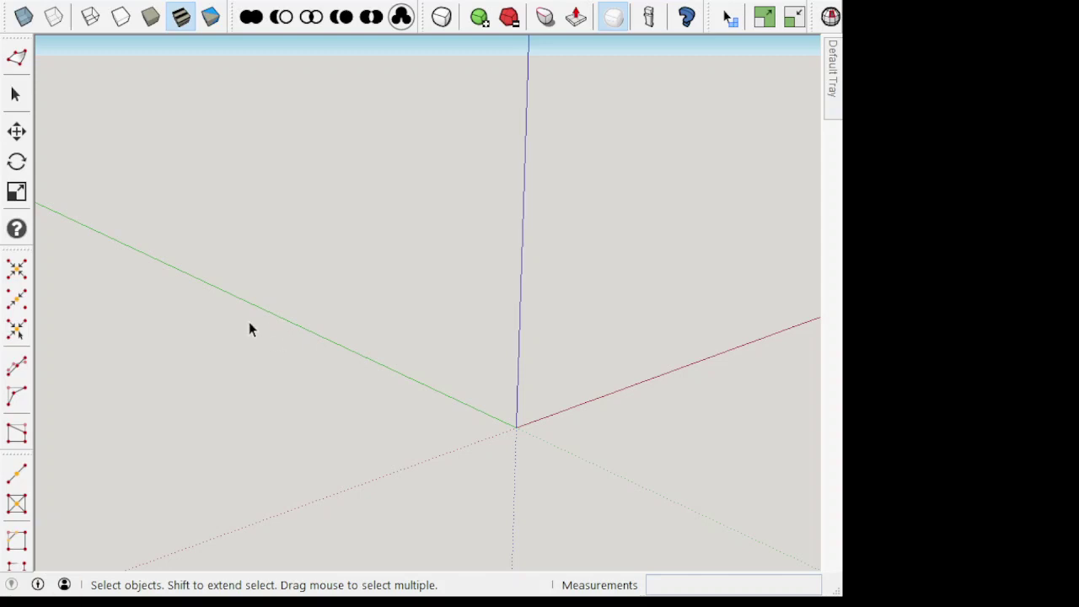
Step: Draw a radius-25 circle centred on the origin, then zoom out and orbit to view it
{"action": "key", "text": "c"}
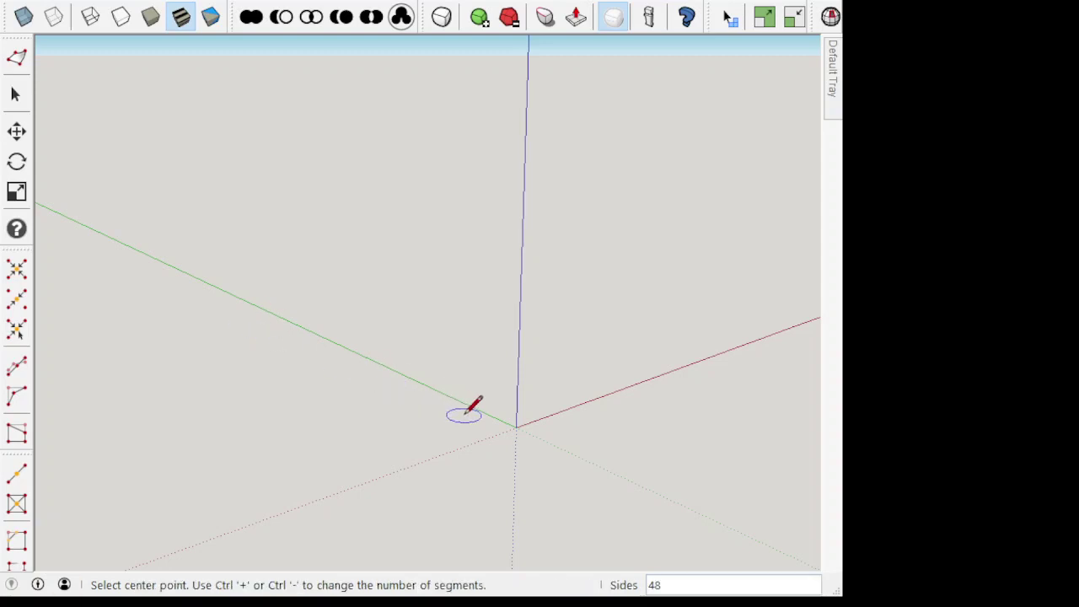
{"action": "left_click", "coordinate": [516, 427]}
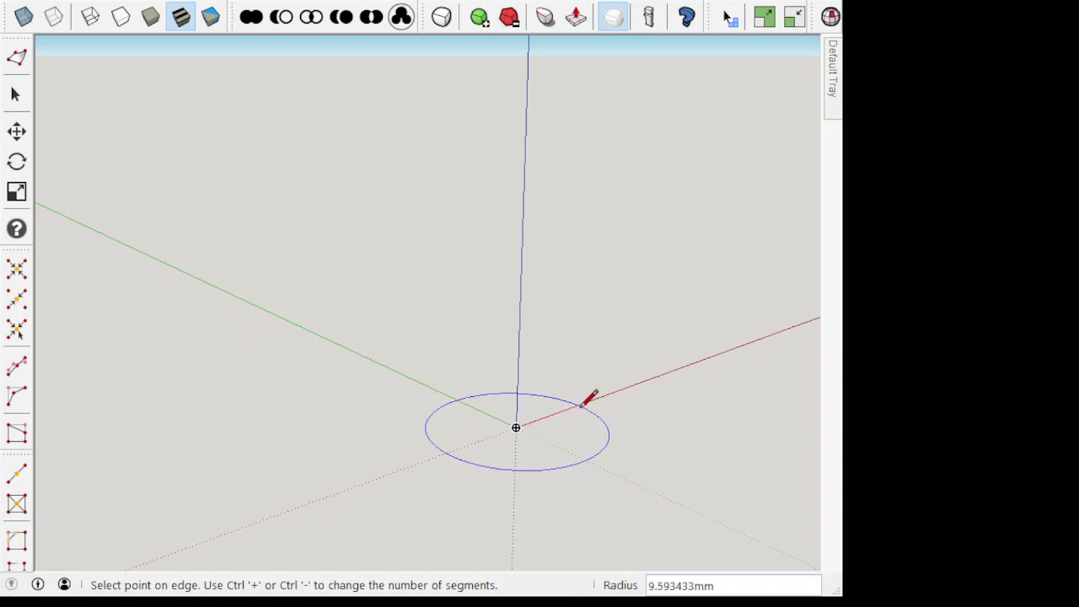
{"action": "type", "text": "25"}
{"action": "key", "text": "Return"}
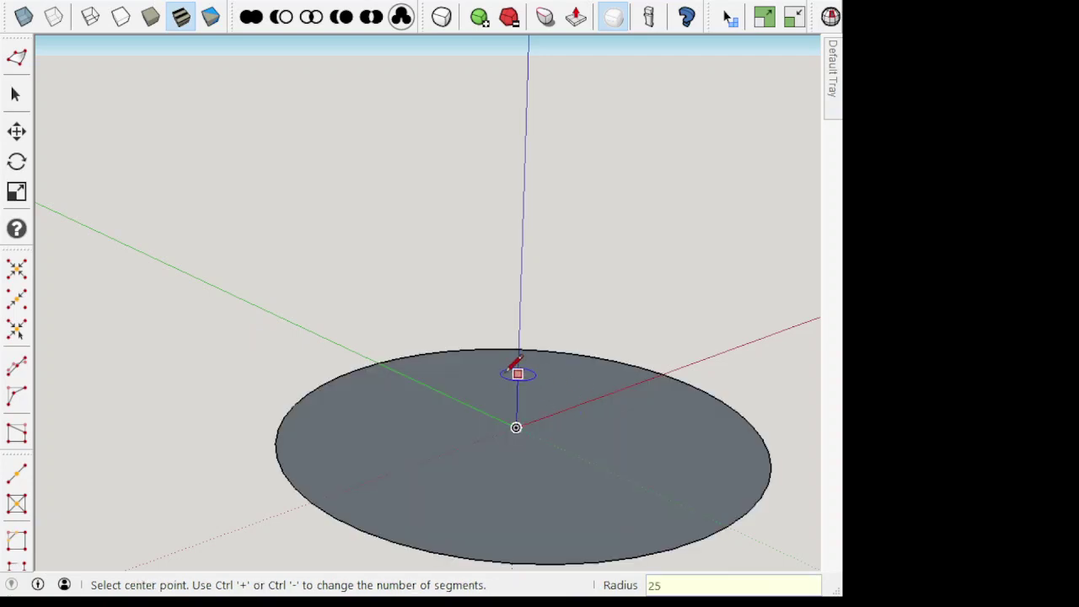
{"action": "key", "text": "space"}
{"action": "scroll", "coordinate": [177, 366], "scroll_direction": "down", "scroll_amount": 2}
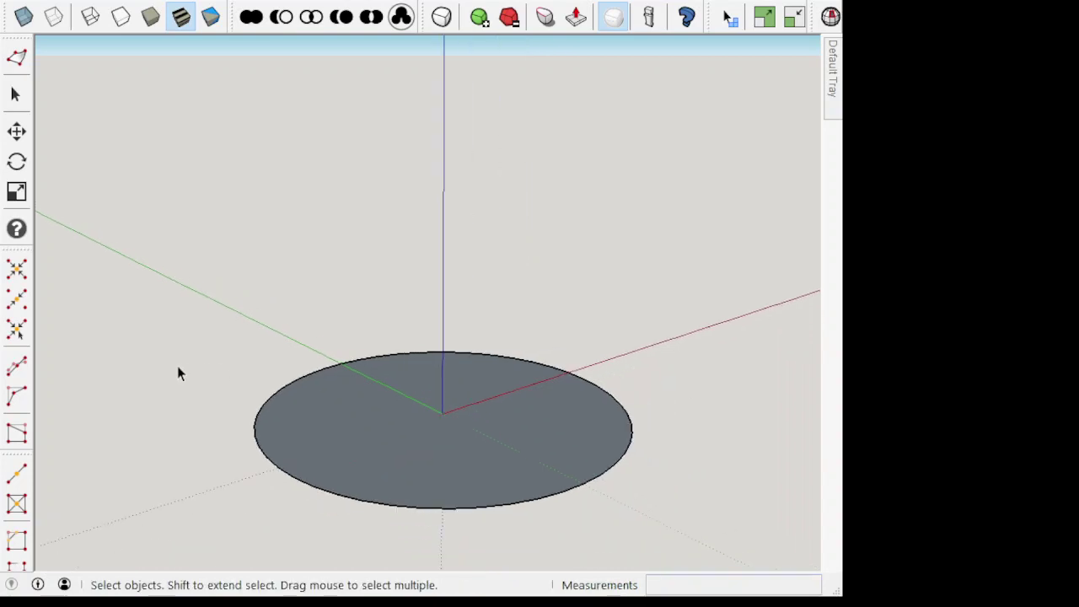
{"action": "scroll", "coordinate": [174, 368], "scroll_direction": "down", "scroll_amount": 2}
{"action": "scroll", "coordinate": [238, 354], "scroll_direction": "down", "scroll_amount": 2}
{"action": "middle_click_drag", "start_coordinate": [393, 390], "coordinate": [338, 419]}
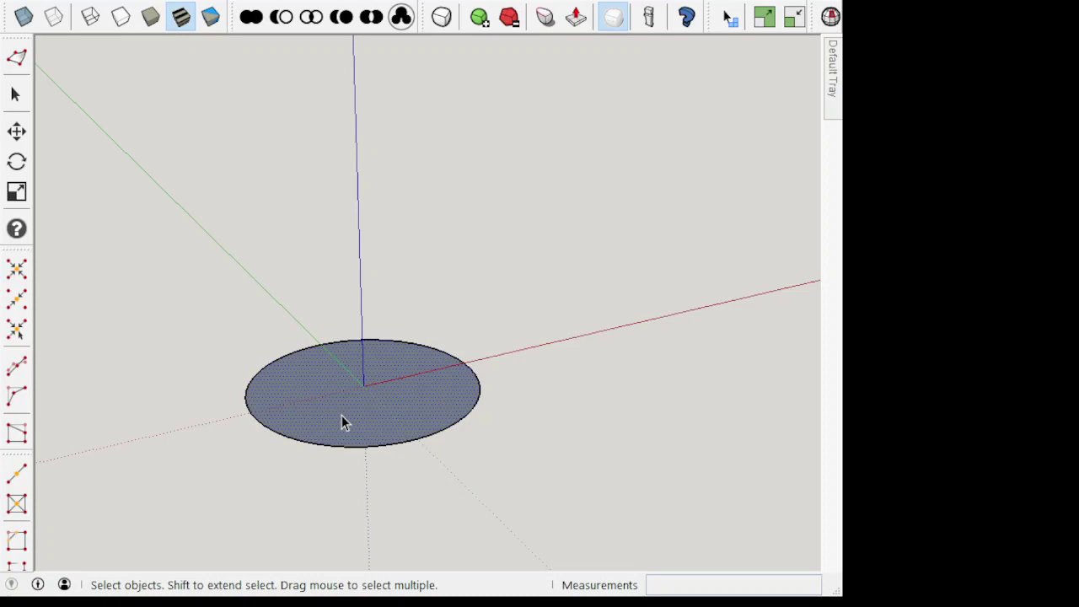
Step: Push/pull the circular face up 25 mm into a solid cylinder
{"action": "key", "text": "p"}
{"action": "left_click_drag", "start_coordinate": [342, 424], "coordinate": [339, 340]}
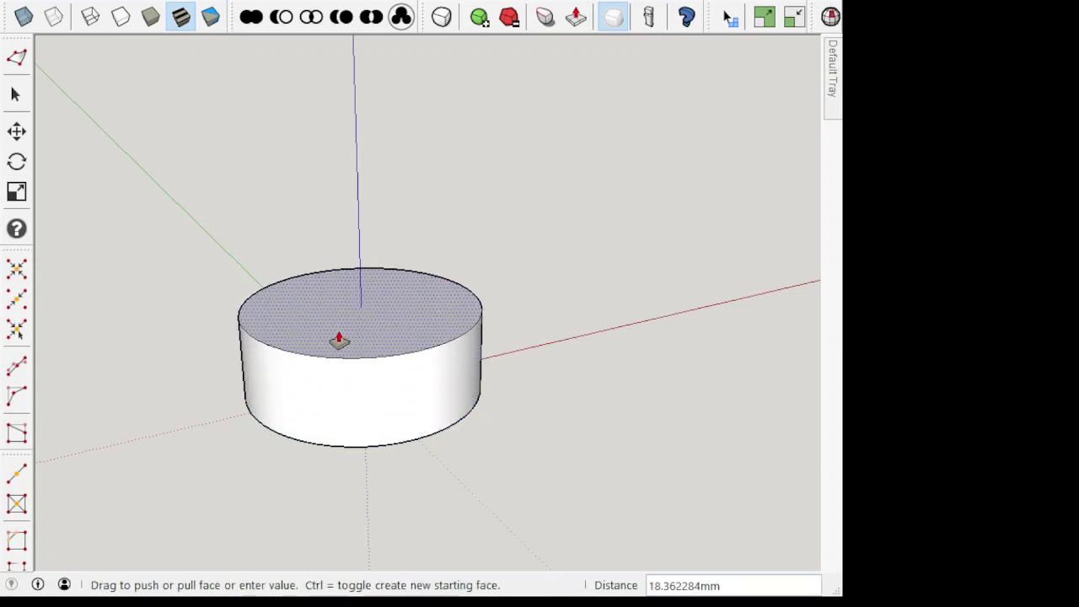
{"action": "type", "text": "25"}
{"action": "key", "text": "Return"}
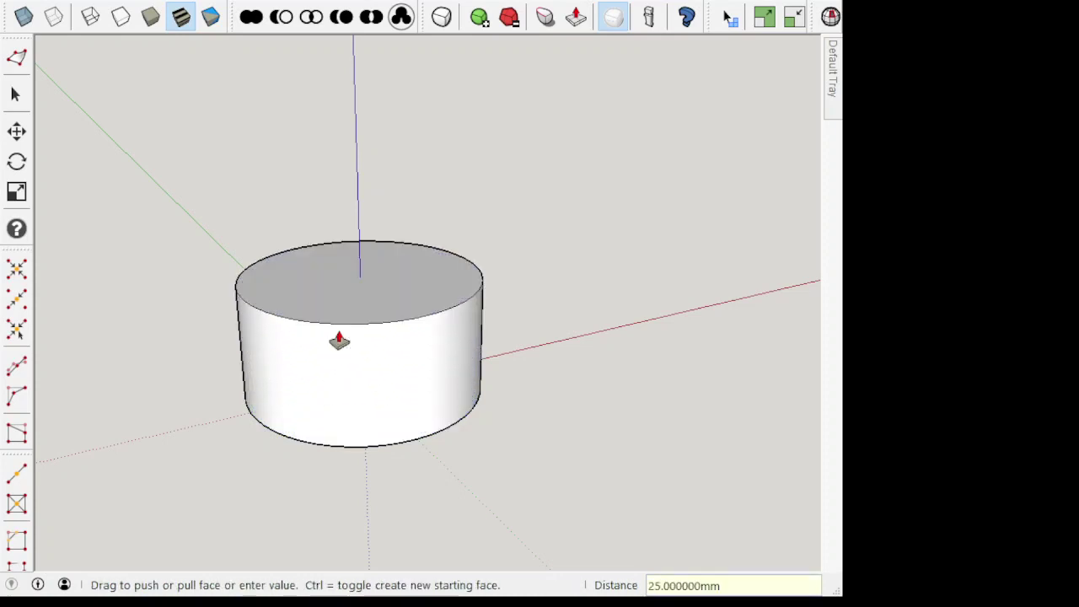
{"action": "key", "text": "space"}
{"action": "scroll", "coordinate": [341, 333], "scroll_direction": "up", "scroll_amount": 1}
{"action": "scroll", "coordinate": [337, 337], "scroll_direction": "up", "scroll_amount": 2}
{"action": "mouse_move", "coordinate": [317, 344]}
{"action": "middle_mouse_down"}
{"action": "mouse_move", "coordinate": [325, 377]}
{"action": "mouse_move", "coordinate": [325, 346]}
{"action": "middle_mouse_up"}
{"action": "scroll", "coordinate": [325, 346], "scroll_direction": "up", "scroll_amount": 1}
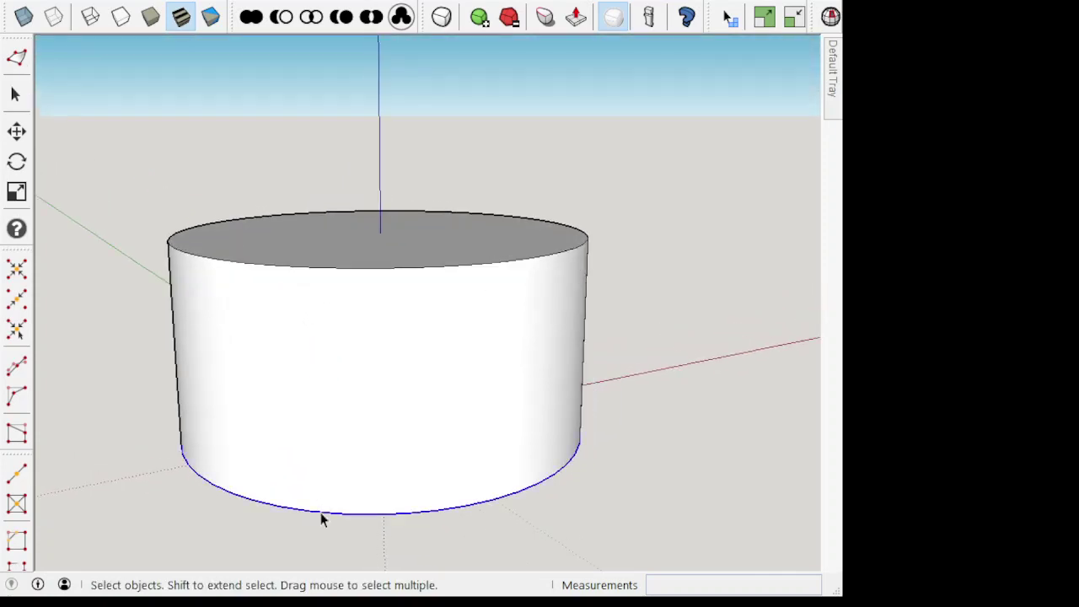
Step: Copy the cylinder's bottom circular edge 0.5 mm upward
{"action": "key", "text": "m"}
{"action": "left_click", "coordinate": [321, 510], "text": "ctrl"}
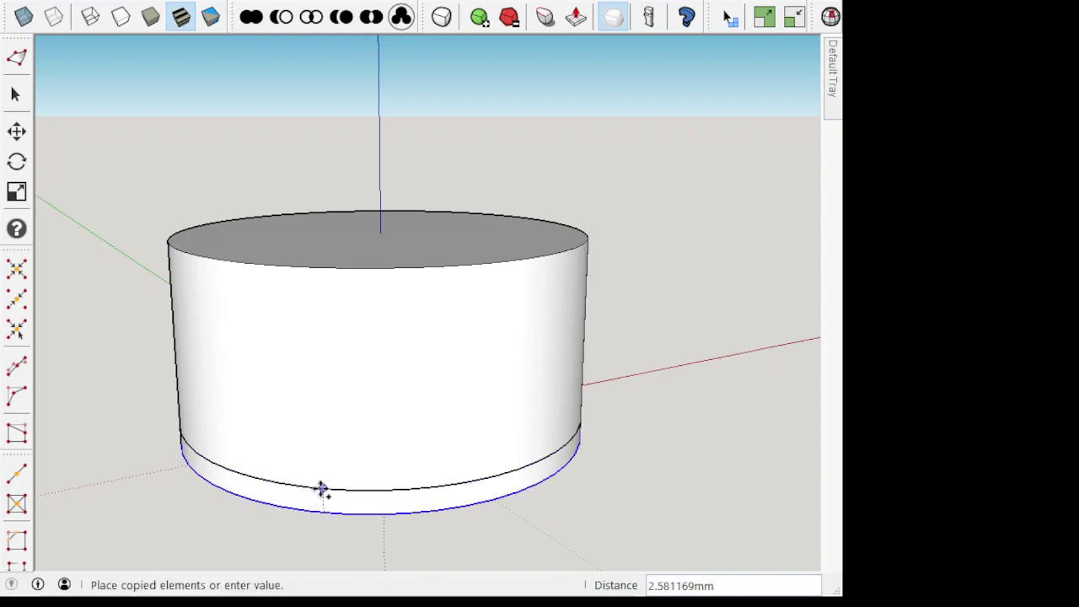
{"action": "type", "text": "0.5"}
{"action": "key", "text": "Return"}
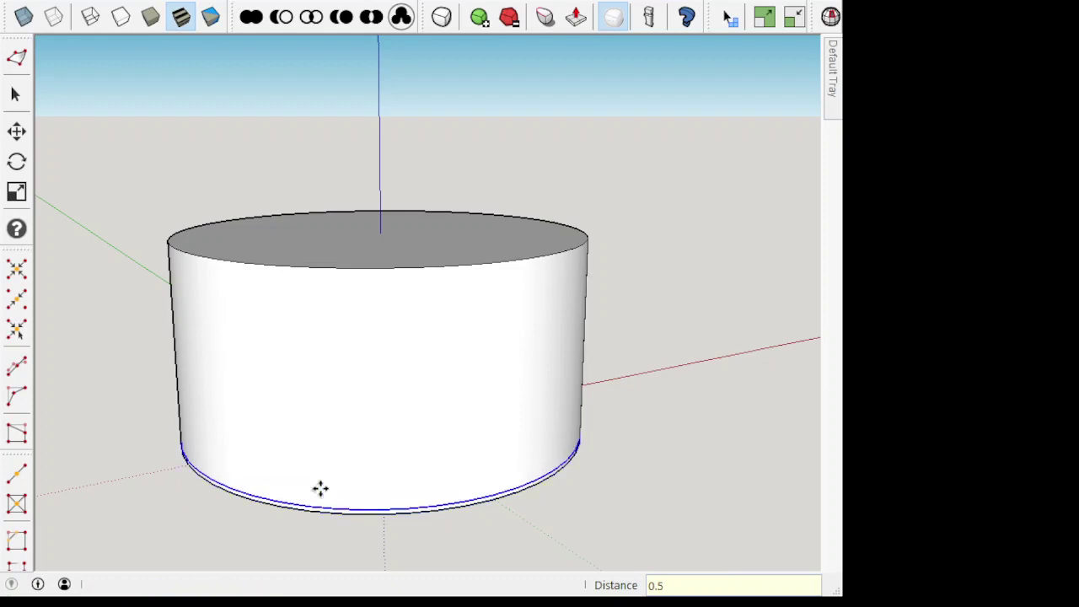
{"action": "key", "text": "space"}
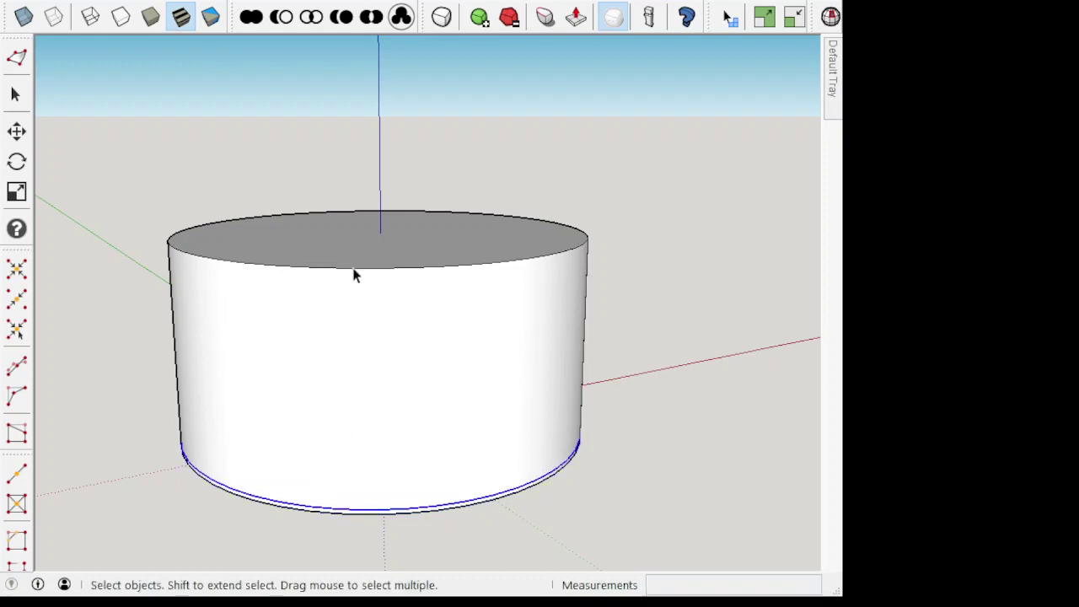
Step: Copy the top circular edge 0.5 mm downward and clear the selection
{"action": "left_click", "coordinate": [354, 270]}
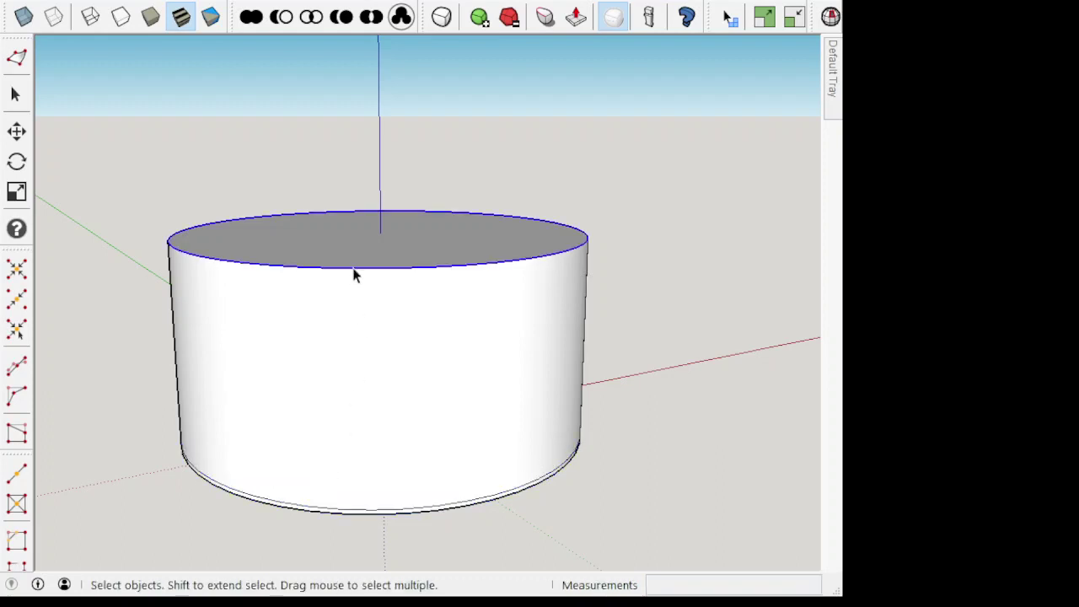
{"action": "key", "text": "m"}
{"action": "left_click", "coordinate": [353, 267], "text": "ctrl"}
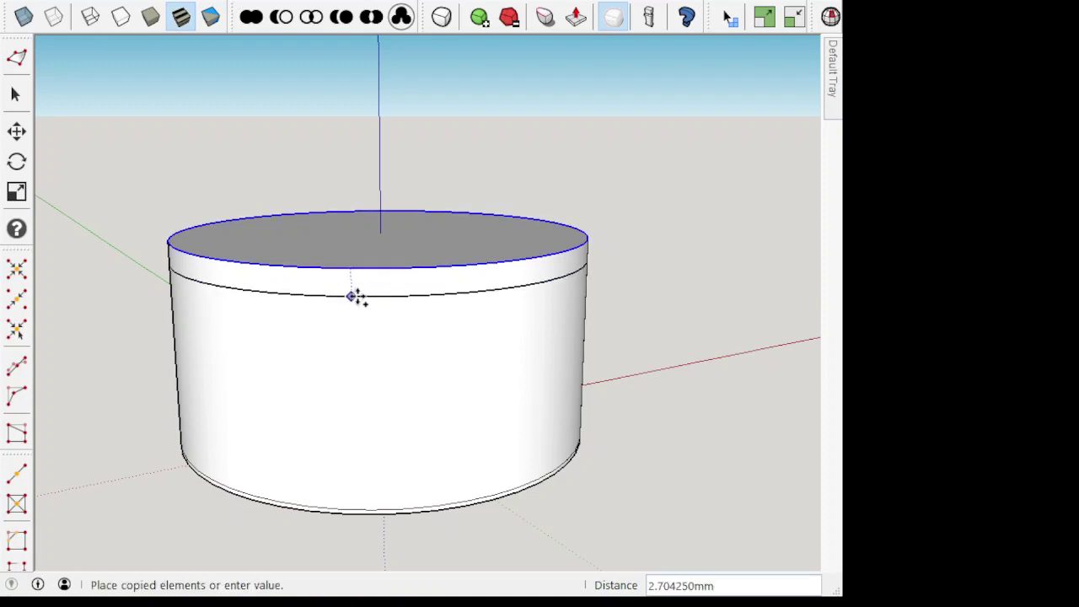
{"action": "type", "text": "0.5"}
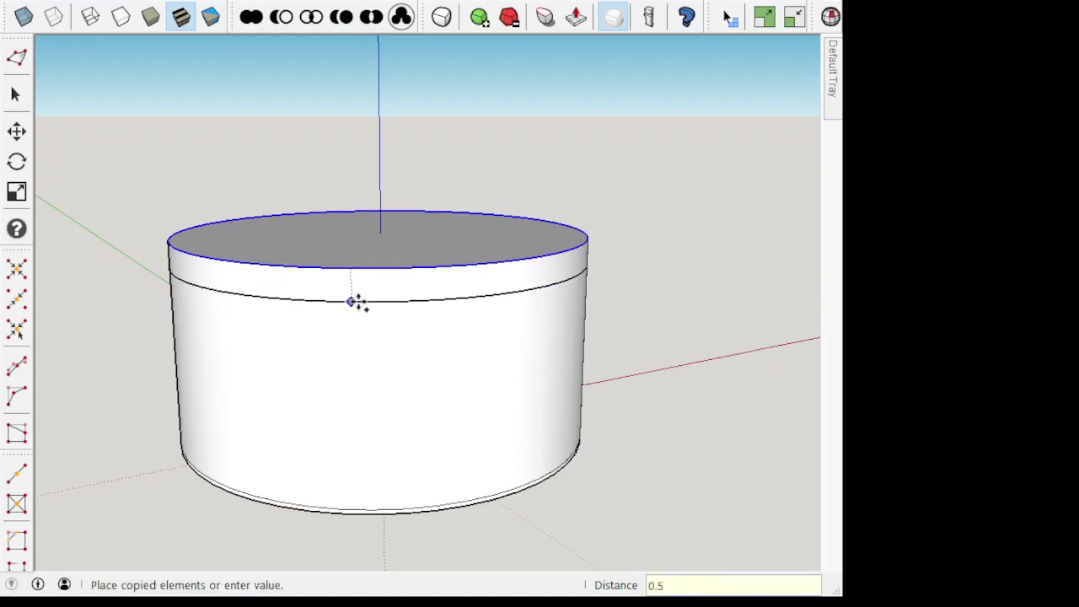
{"action": "key", "text": "Return"}
{"action": "key", "text": "space"}
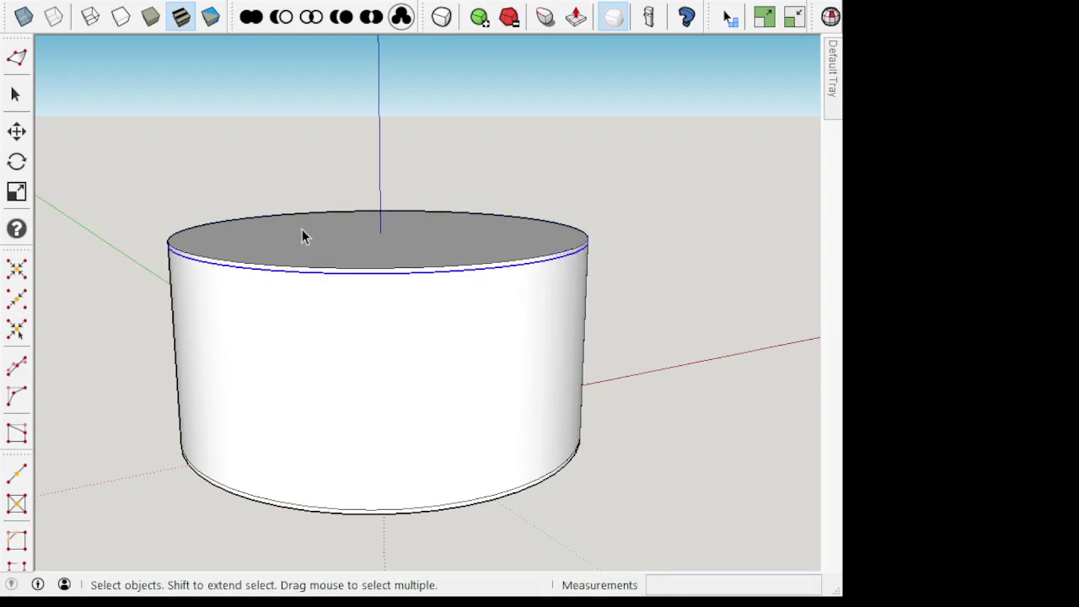
{"action": "left_click", "coordinate": [224, 150]}
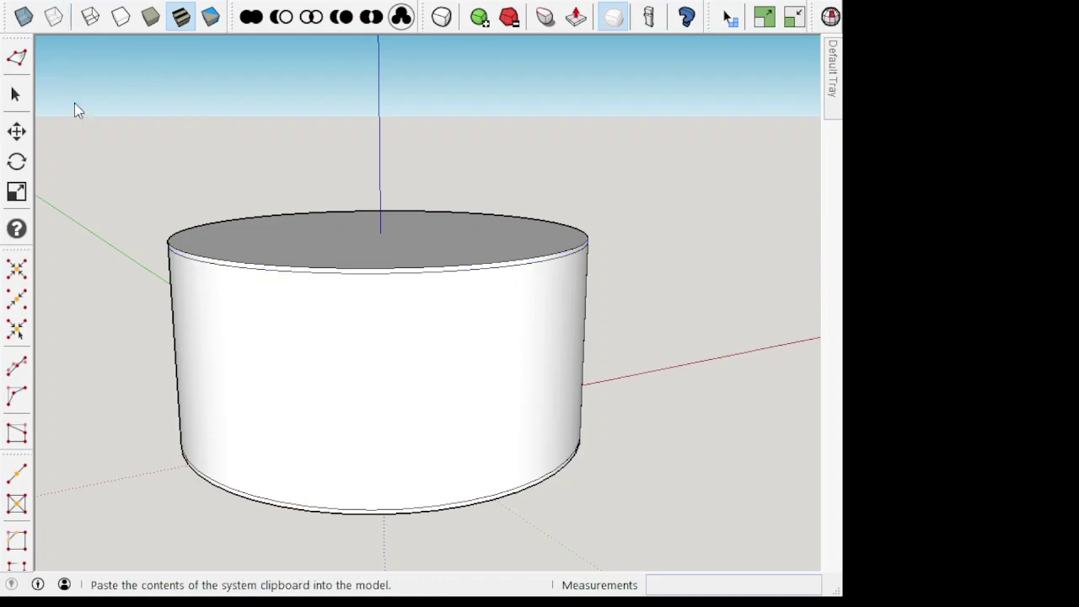
Step: Turn on View > Hidden Geometry to show dashed side facets, and select the whole cylinder
{"action": "left_click", "coordinate": [91, 16]}
{"action": "scroll", "coordinate": [264, 289], "scroll_direction": "up", "scroll_amount": 1}
{"action": "scroll", "coordinate": [264, 289], "scroll_direction": "up", "scroll_amount": 1}
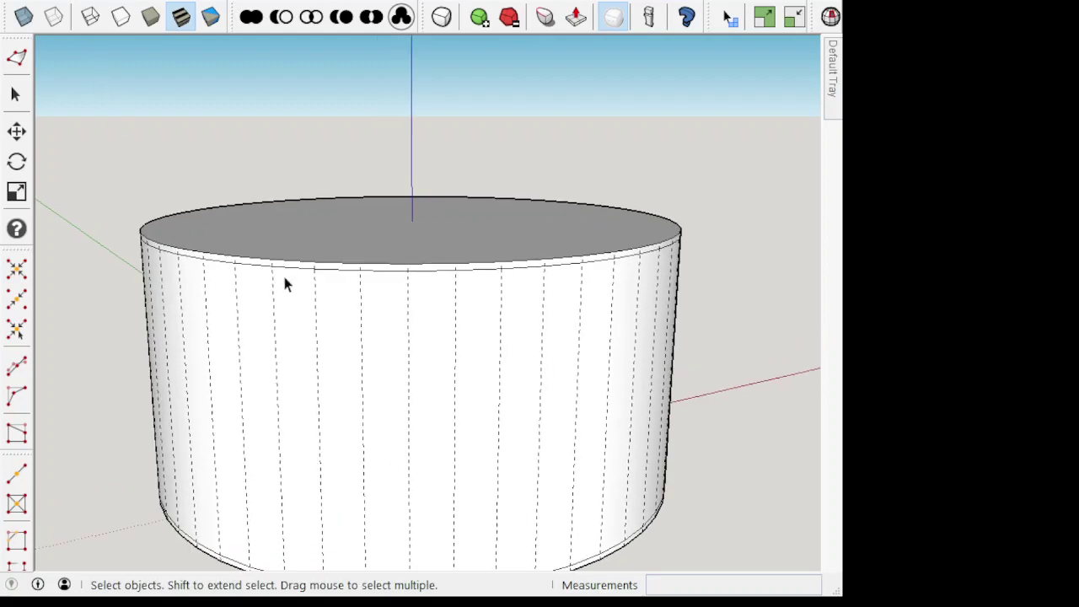
{"action": "triple_click", "coordinate": [318, 306]}
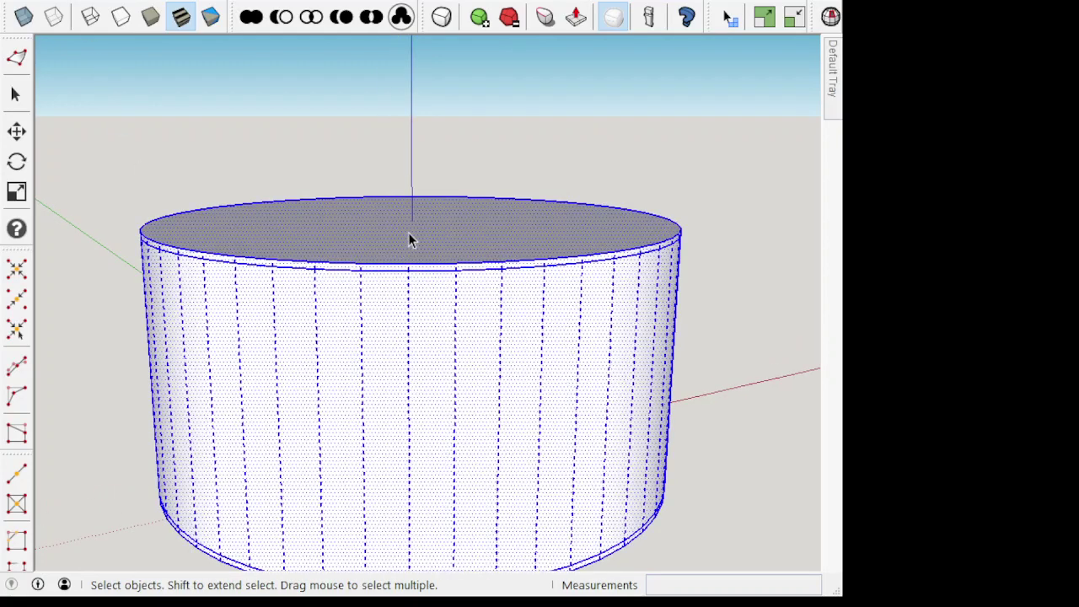
Step: Start a rotation of the cylinder from a rim point, then cancel it and deselect
{"action": "key", "text": "q"}
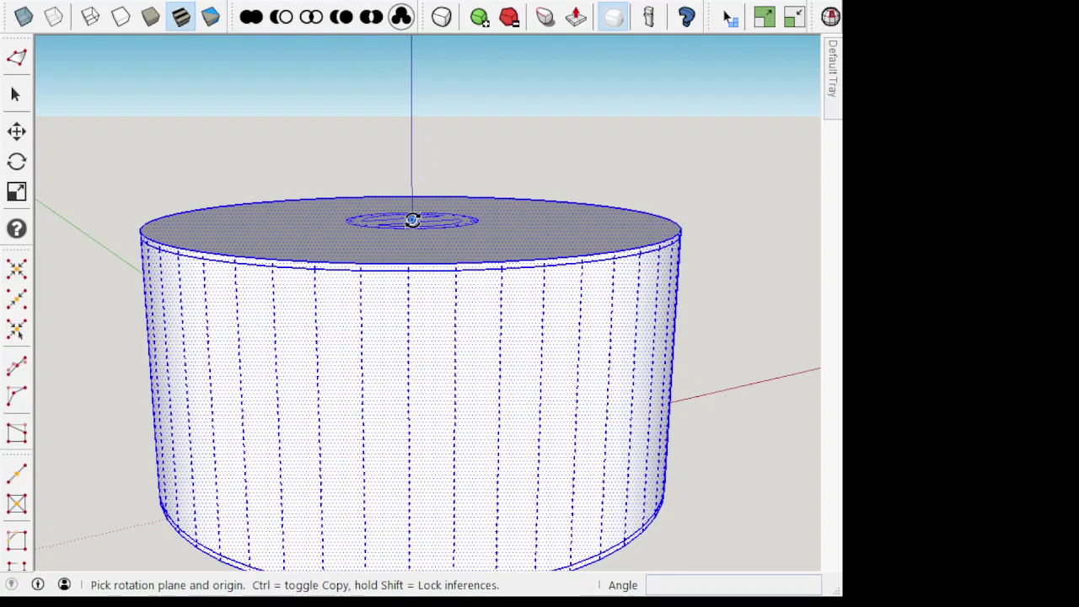
{"action": "middle_click_drag", "start_coordinate": [229, 233], "coordinate": [462, 306]}
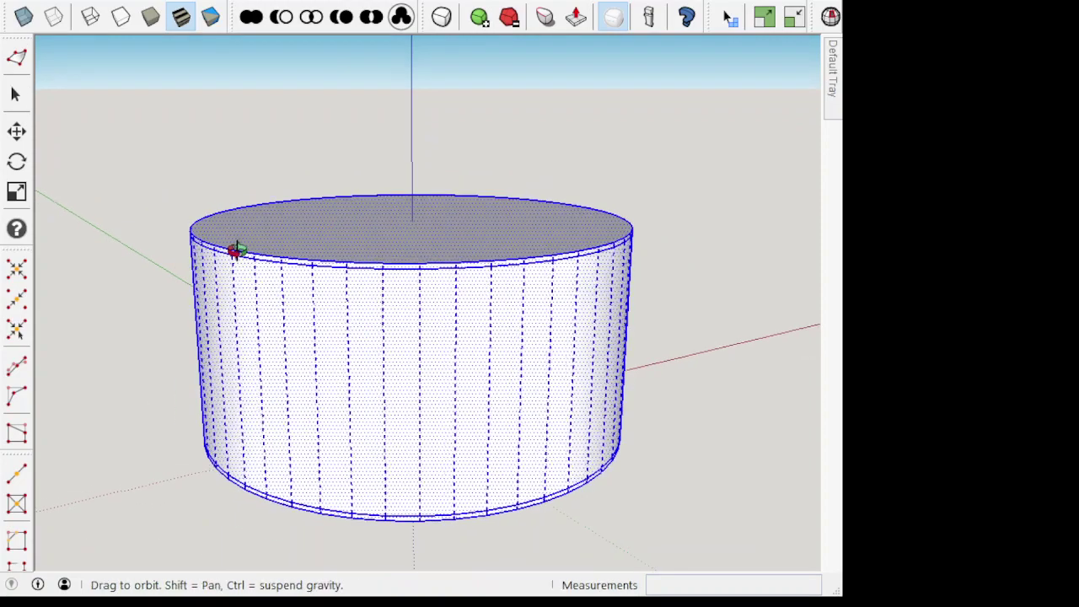
{"action": "scroll", "coordinate": [354, 312], "scroll_direction": "up", "scroll_amount": 2}
{"action": "scroll", "coordinate": [349, 313], "scroll_direction": "up", "scroll_amount": 1}
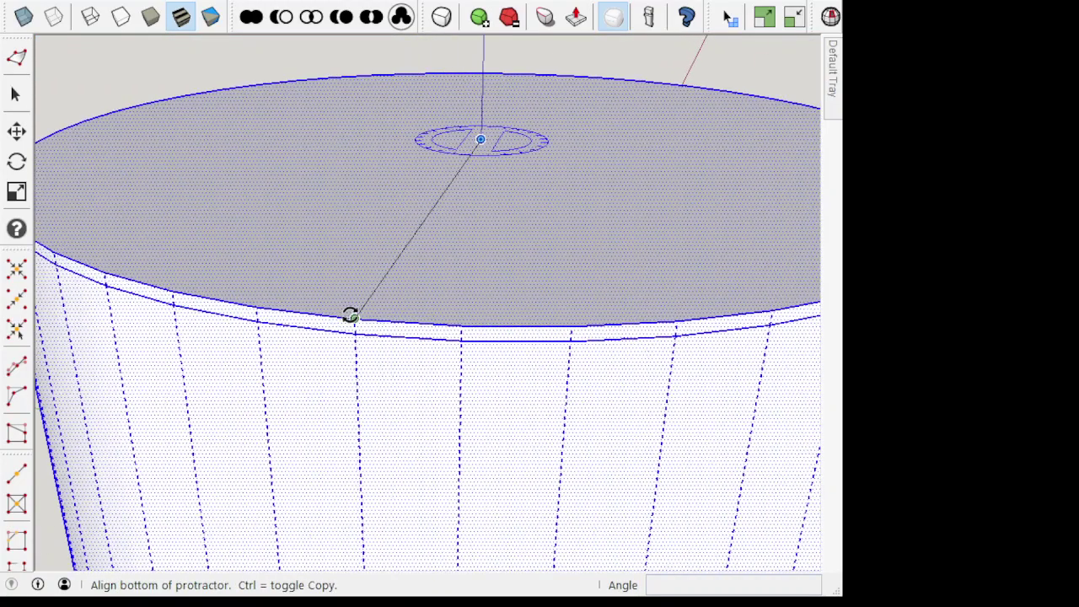
{"action": "left_click", "coordinate": [306, 311]}
{"action": "scroll", "coordinate": [305, 305], "scroll_direction": "down", "scroll_amount": 2}
{"action": "scroll", "coordinate": [305, 303], "scroll_direction": "down", "scroll_amount": 1}
{"action": "scroll", "coordinate": [308, 284], "scroll_direction": "down", "scroll_amount": 1}
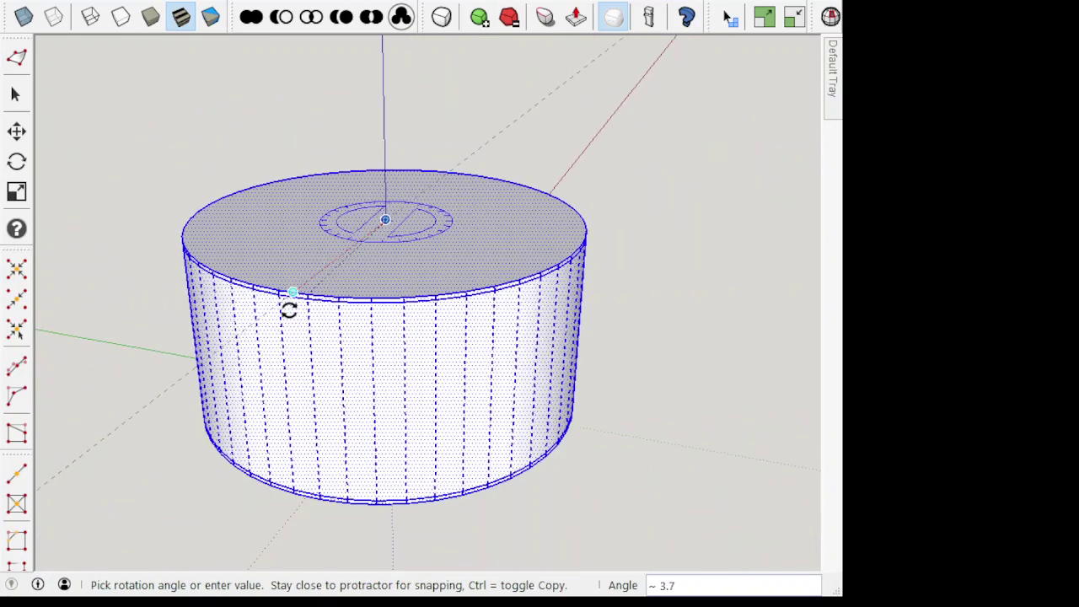
{"action": "scroll", "coordinate": [289, 295], "scroll_direction": "down", "scroll_amount": 1}
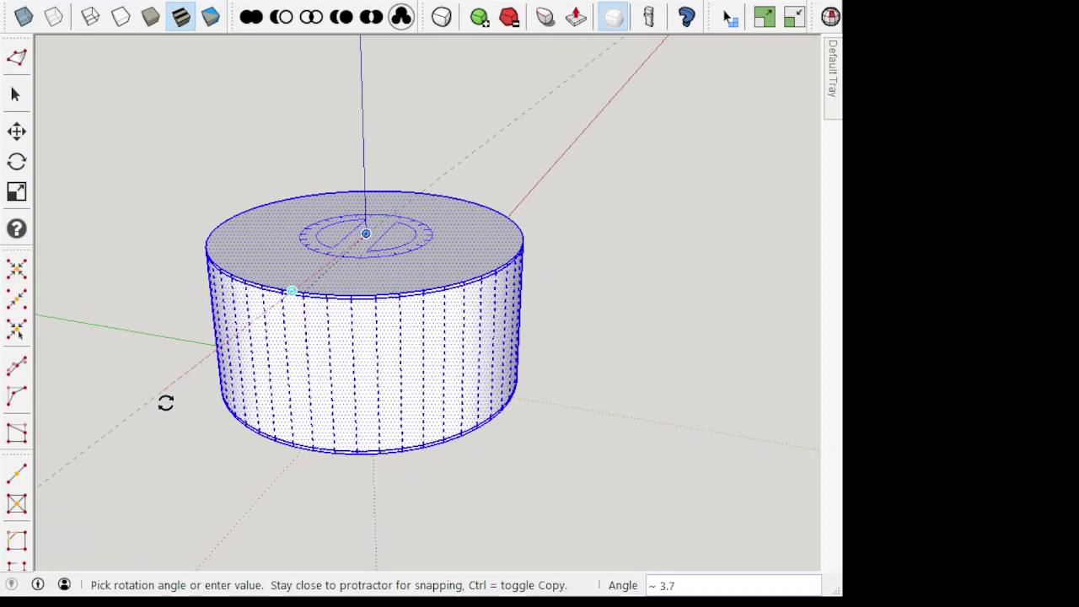
{"action": "key", "text": "Escape"}
{"action": "key", "text": "space"}
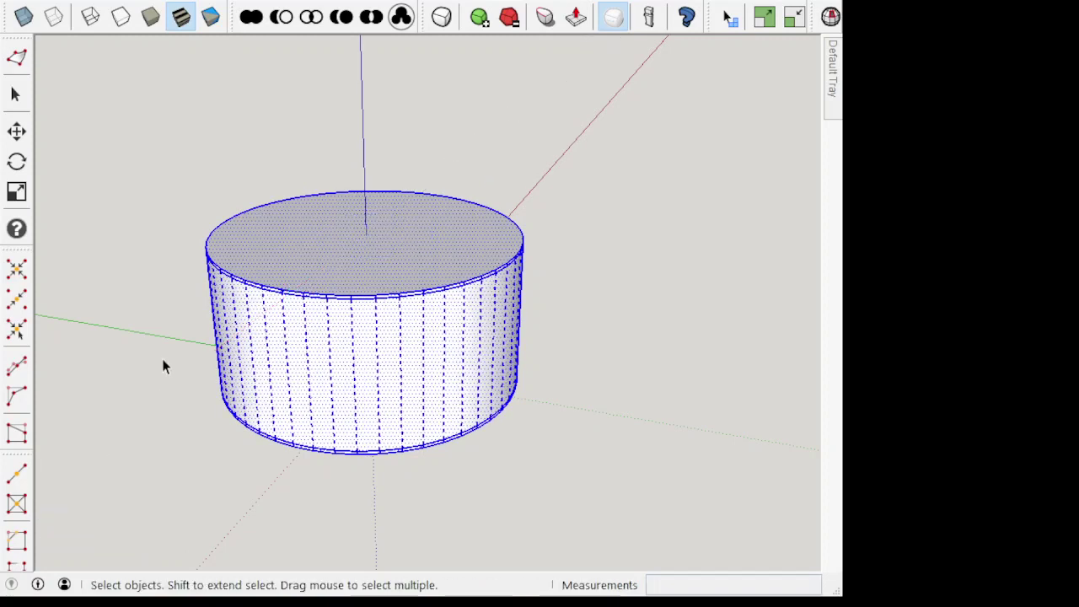
{"action": "left_click", "coordinate": [162, 358]}
{"action": "mouse_move", "coordinate": [207, 363]}
{"action": "middle_mouse_down"}
{"action": "mouse_move", "coordinate": [241, 405]}
{"action": "mouse_move", "coordinate": [274, 388]}
{"action": "mouse_move", "coordinate": [292, 321]}
{"action": "middle_mouse_up"}
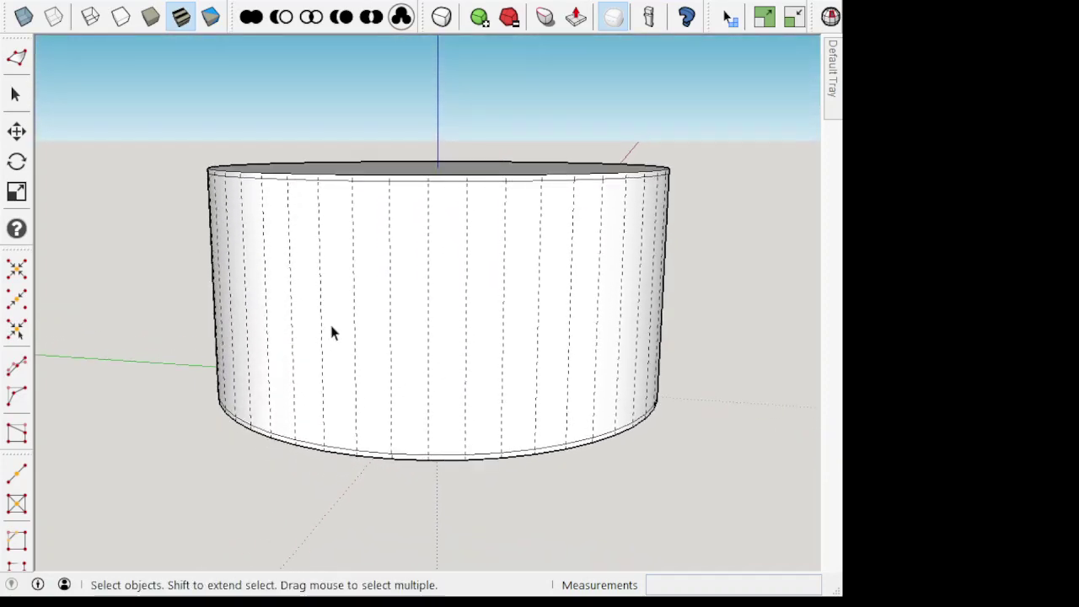
Step: Open the cylinder group, select its top and bottom rim edges, then close the group
{"action": "triple_click", "coordinate": [331, 333]}
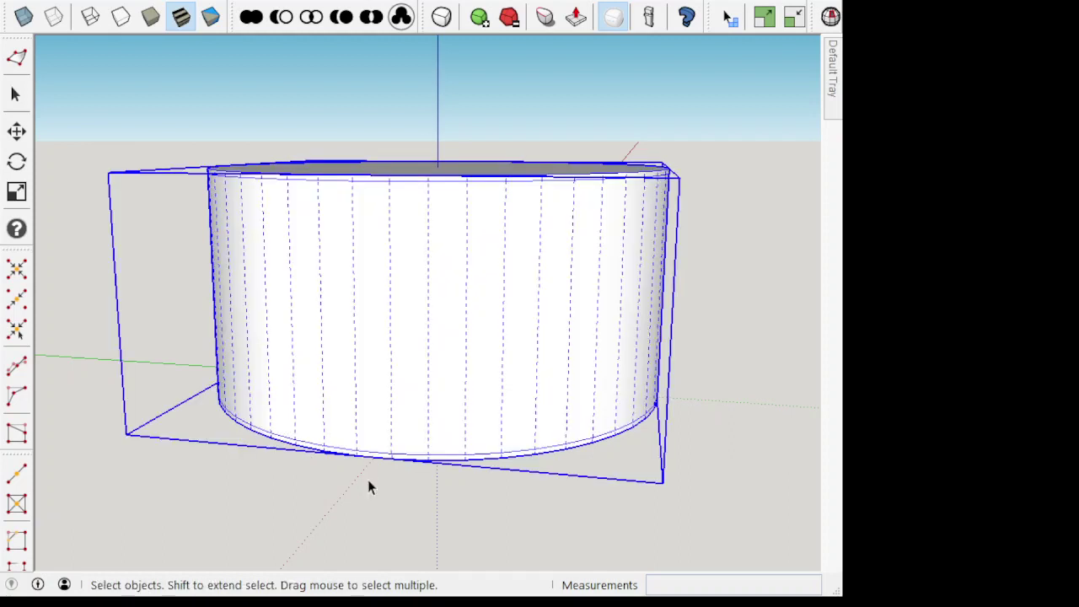
{"action": "left_click", "coordinate": [166, 342]}
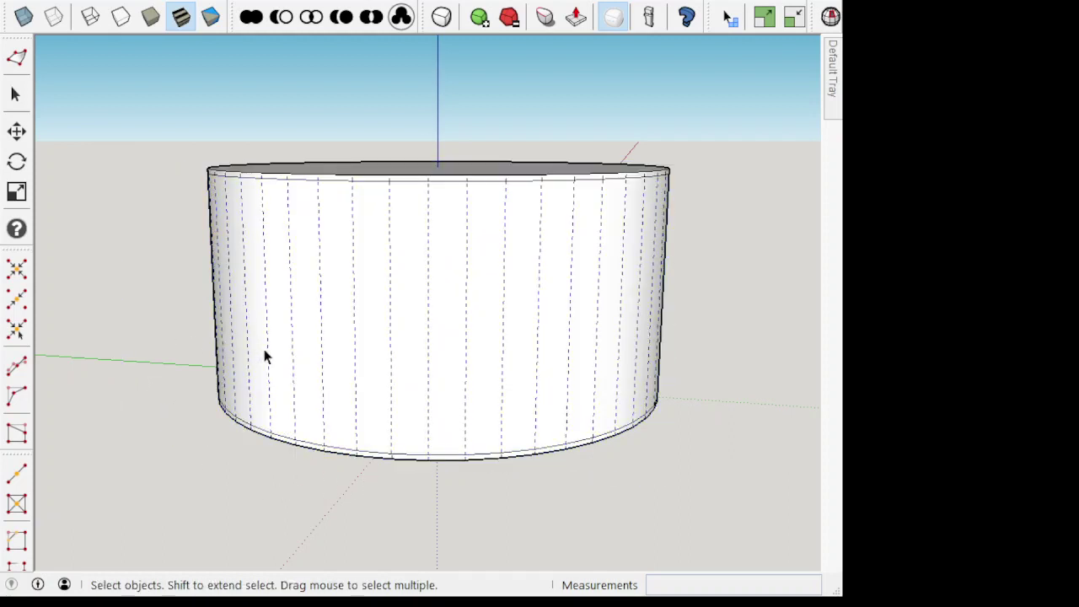
{"action": "double_click", "coordinate": [343, 202]}
{"action": "left_click", "coordinate": [338, 181]}
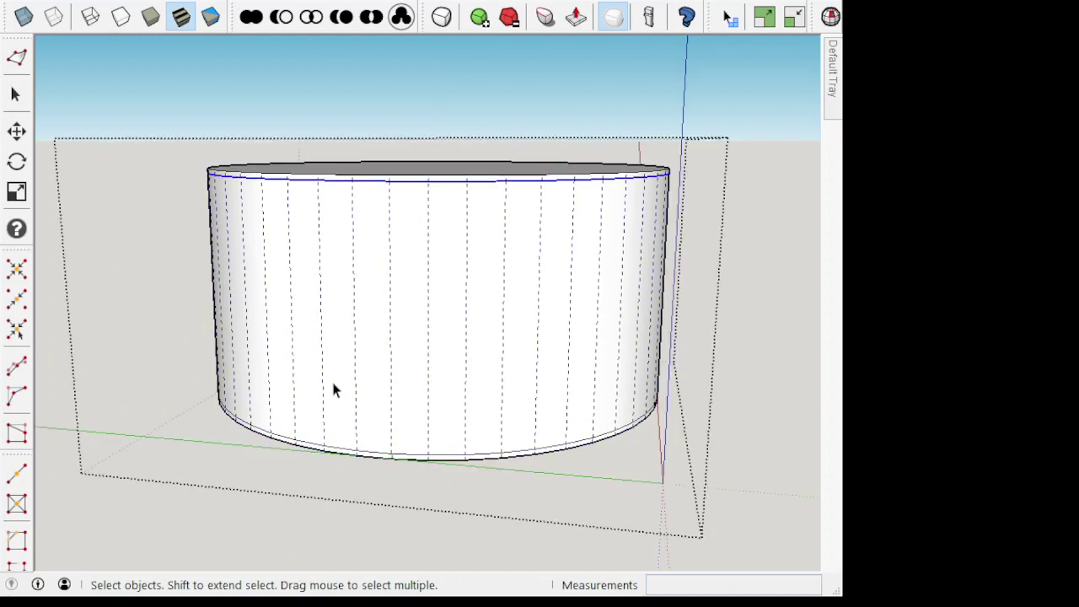
{"action": "left_click", "coordinate": [331, 451], "text": "shift"}
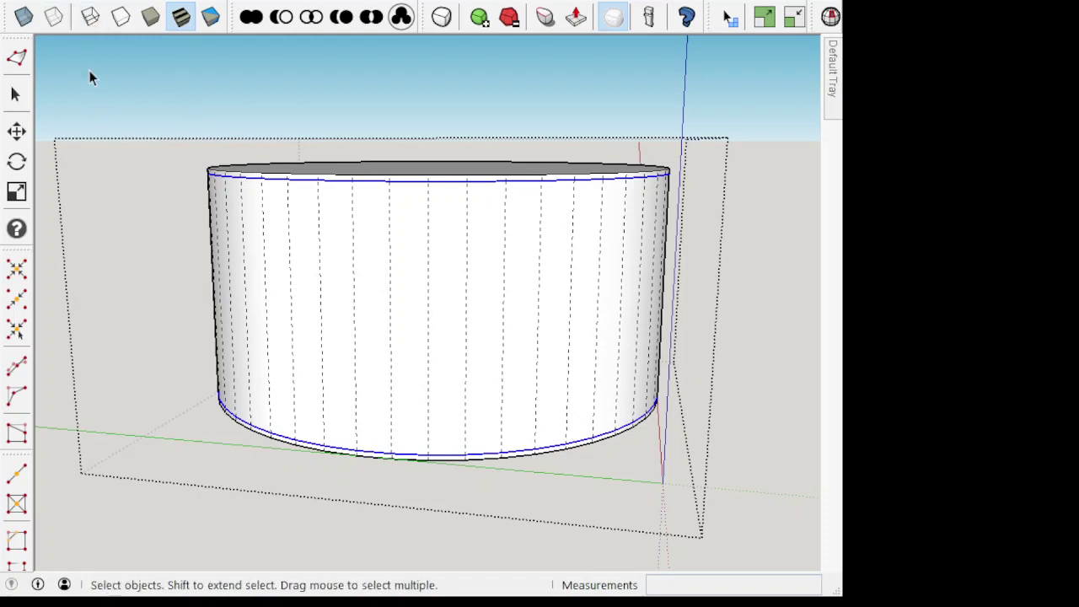
{"action": "left_click", "coordinate": [146, 256]}
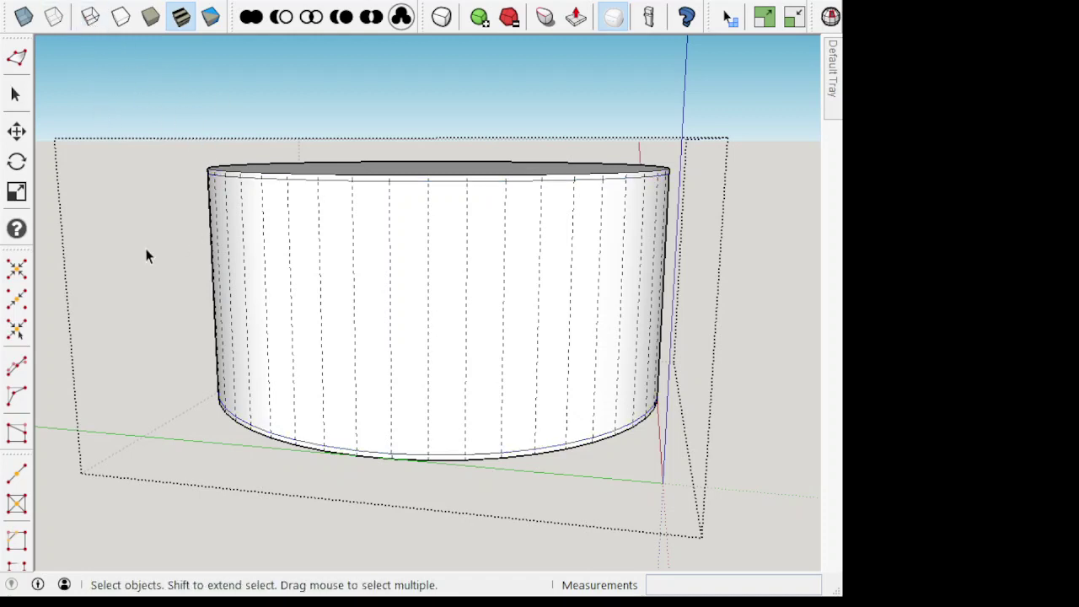
{"action": "left_click", "coordinate": [217, 78]}
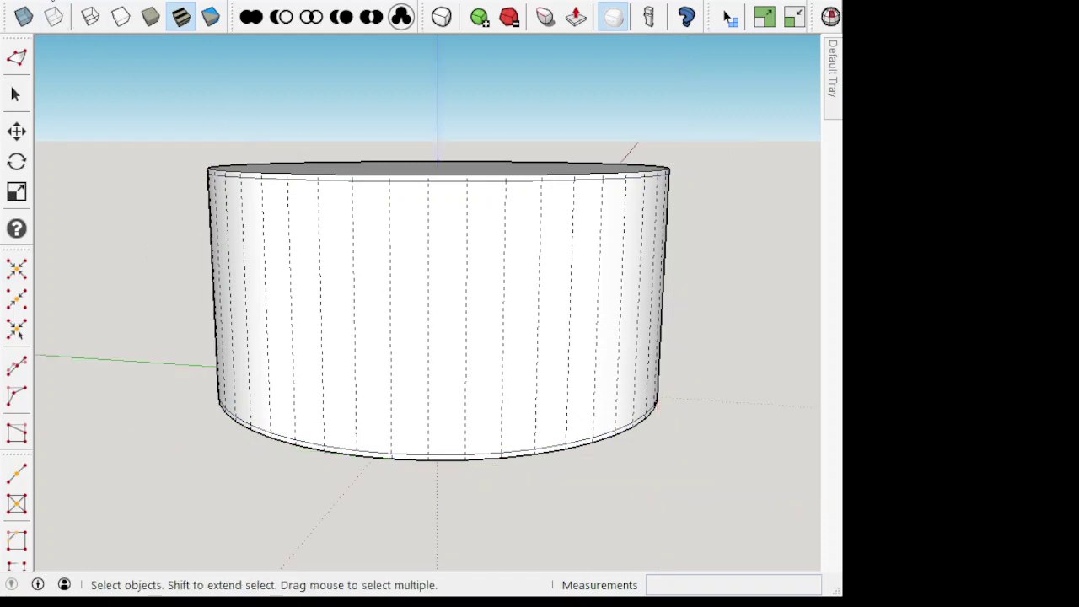
Step: Paste the copied rim edges back in place with Edit > Paste in Place
{"action": "left_click", "coordinate": [90, 117]}
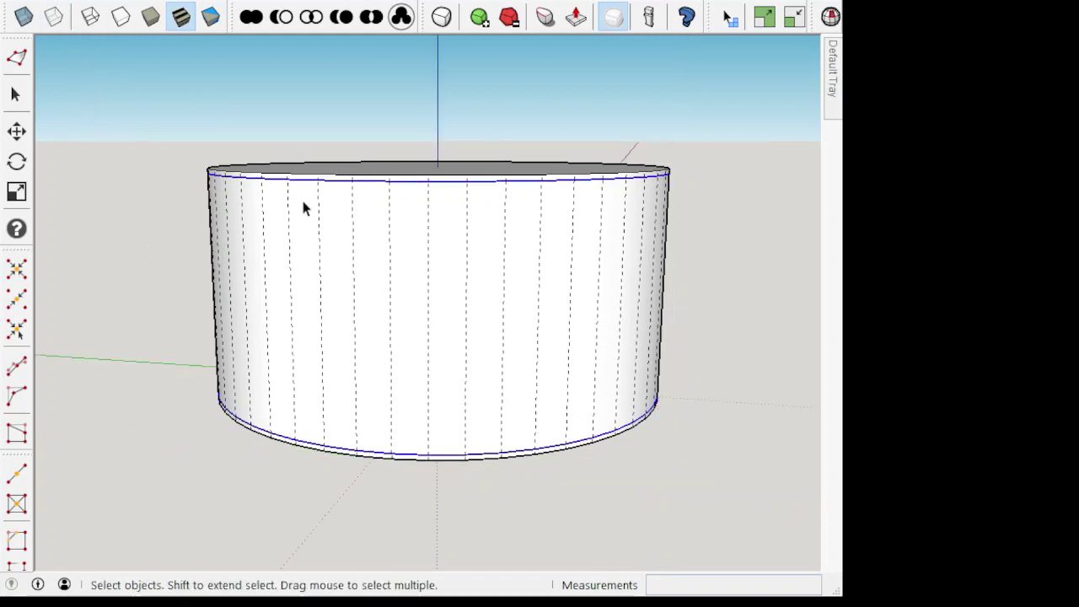
{"action": "scroll", "coordinate": [321, 203], "scroll_direction": "up", "scroll_amount": 1}
{"action": "scroll", "coordinate": [322, 192], "scroll_direction": "up", "scroll_amount": 1}
{"action": "scroll", "coordinate": [322, 191], "scroll_direction": "up", "scroll_amount": 2}
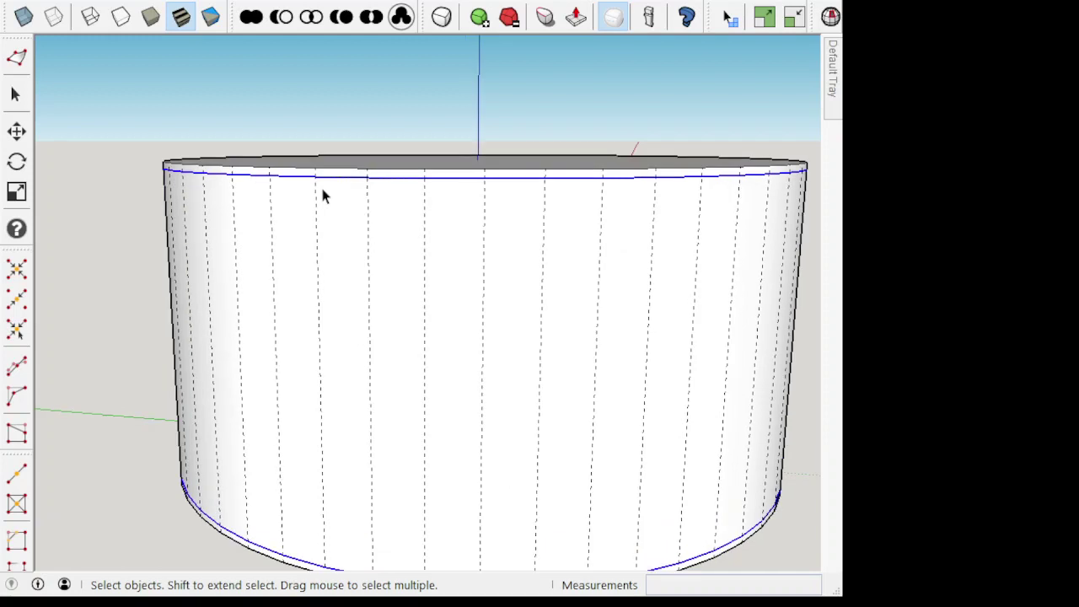
{"action": "scroll", "coordinate": [322, 189], "scroll_direction": "up", "scroll_amount": 1}
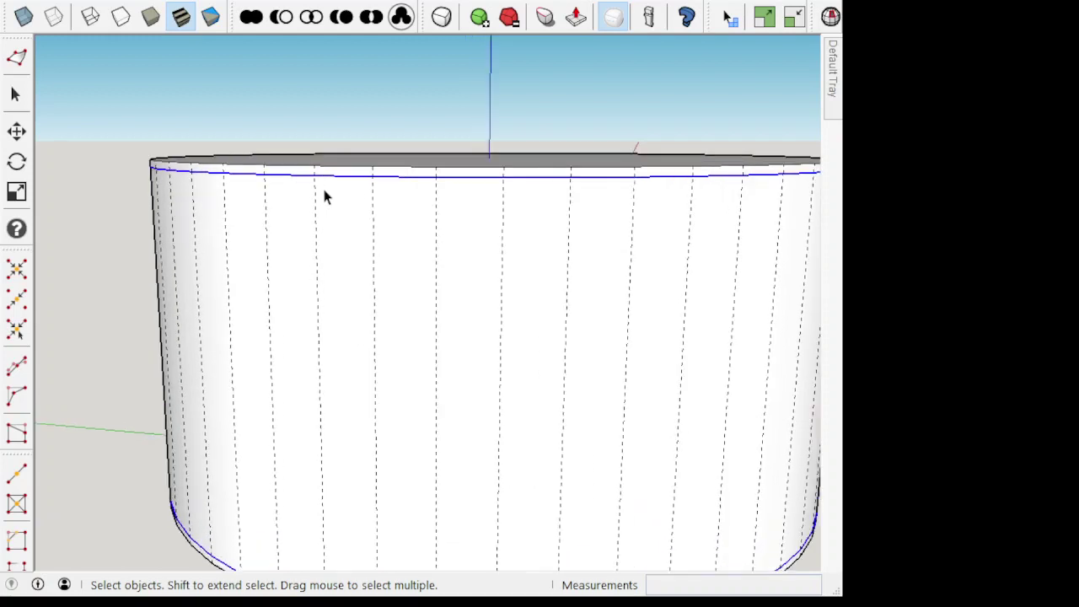
Step: Draw two side-by-side 24 mm vertical lines from top rim to bottom rim
{"action": "key", "text": "l"}
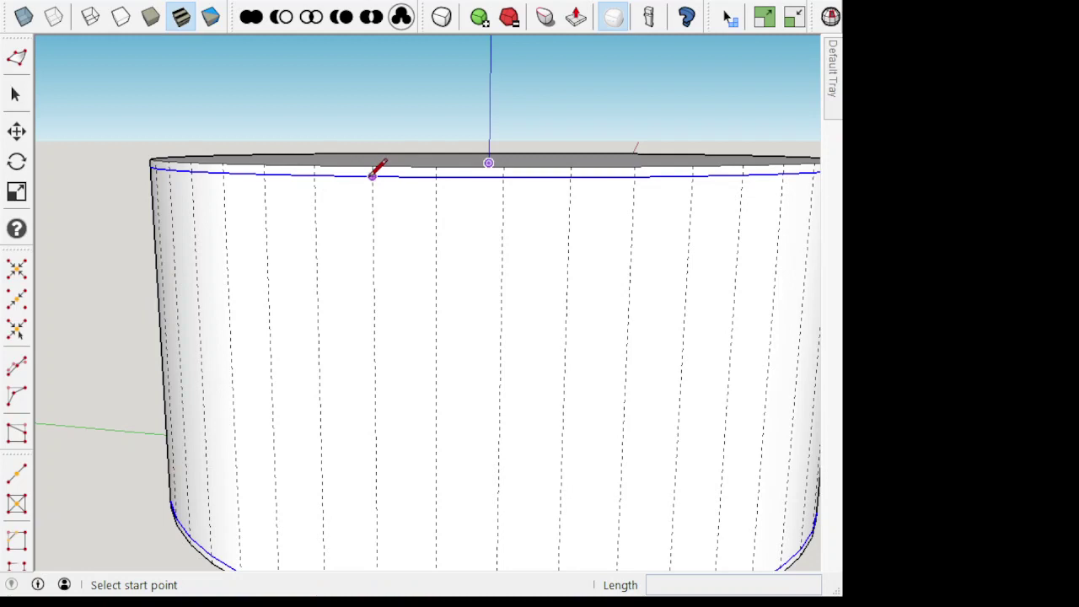
{"action": "scroll", "coordinate": [374, 173], "scroll_direction": "down", "scroll_amount": 2}
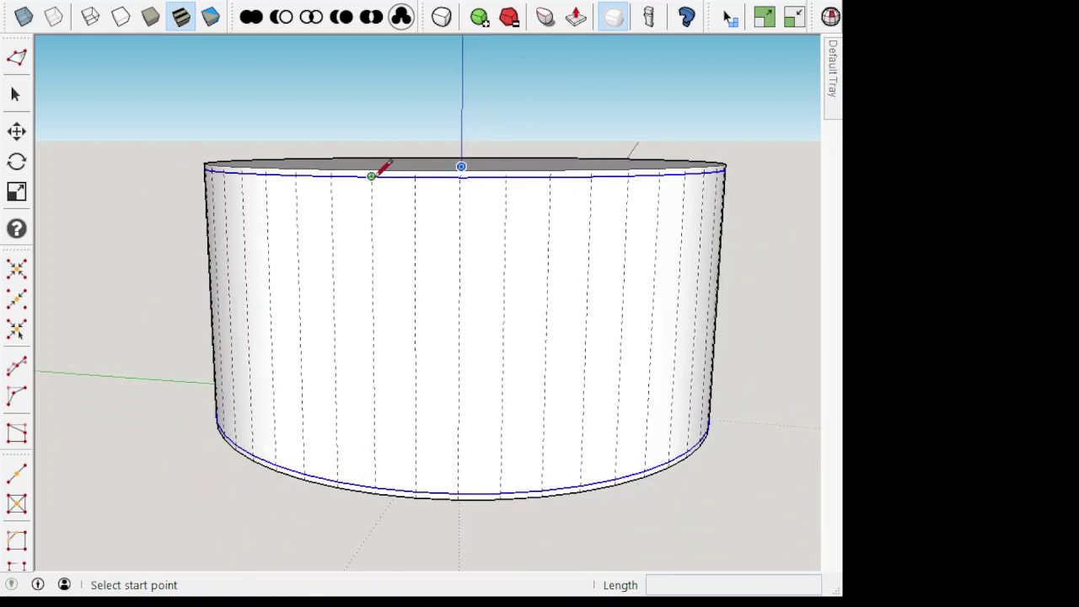
{"action": "left_click", "coordinate": [371, 175]}
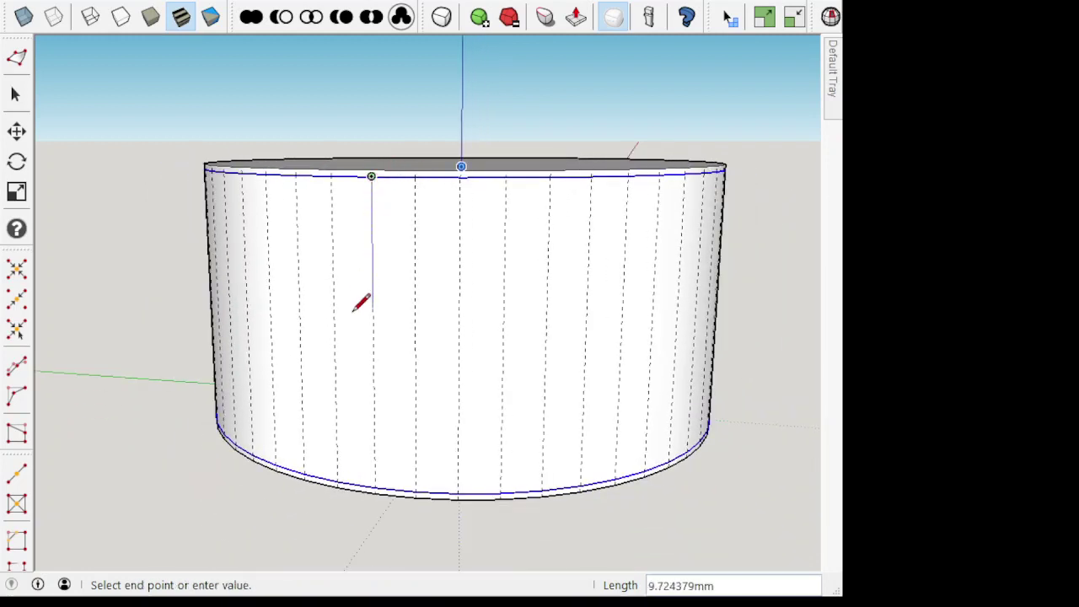
{"action": "left_click", "coordinate": [374, 489]}
{"action": "key", "text": "space"}
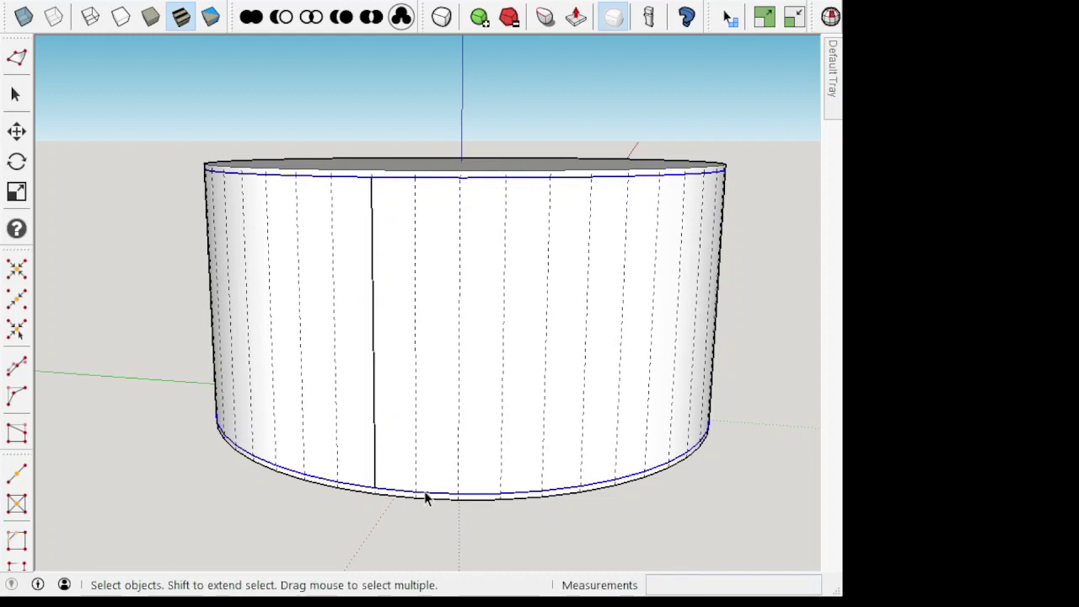
{"action": "key", "text": "l"}
{"action": "left_click", "coordinate": [416, 490]}
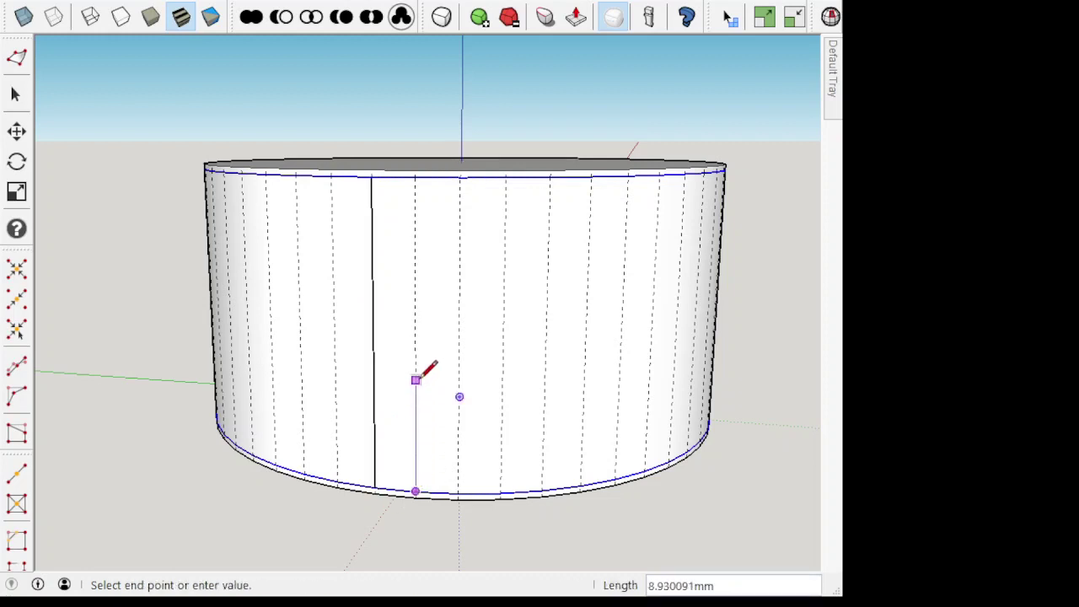
{"action": "left_click", "coordinate": [414, 175]}
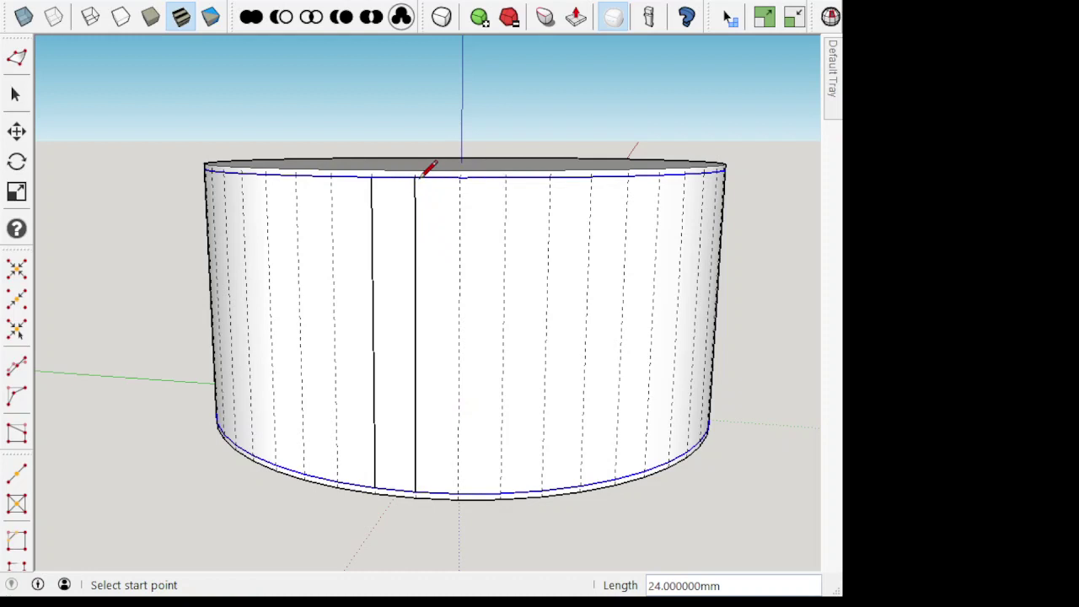
{"action": "key", "text": "space"}
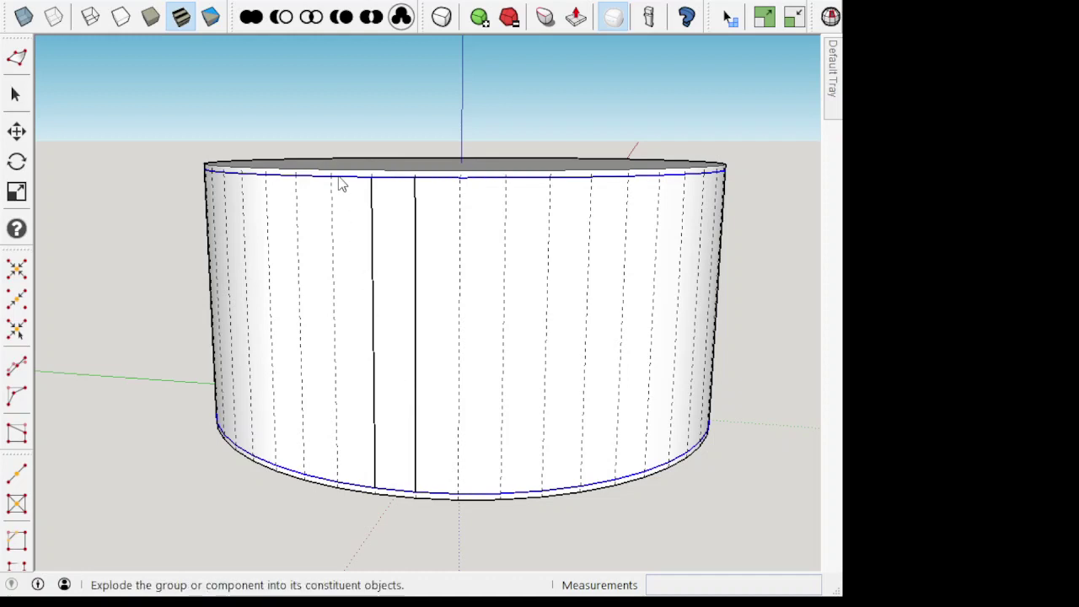
Step: Select the cylinder and its front top and bottom arc edges, then clear the selection
{"action": "left_click", "coordinate": [327, 481]}
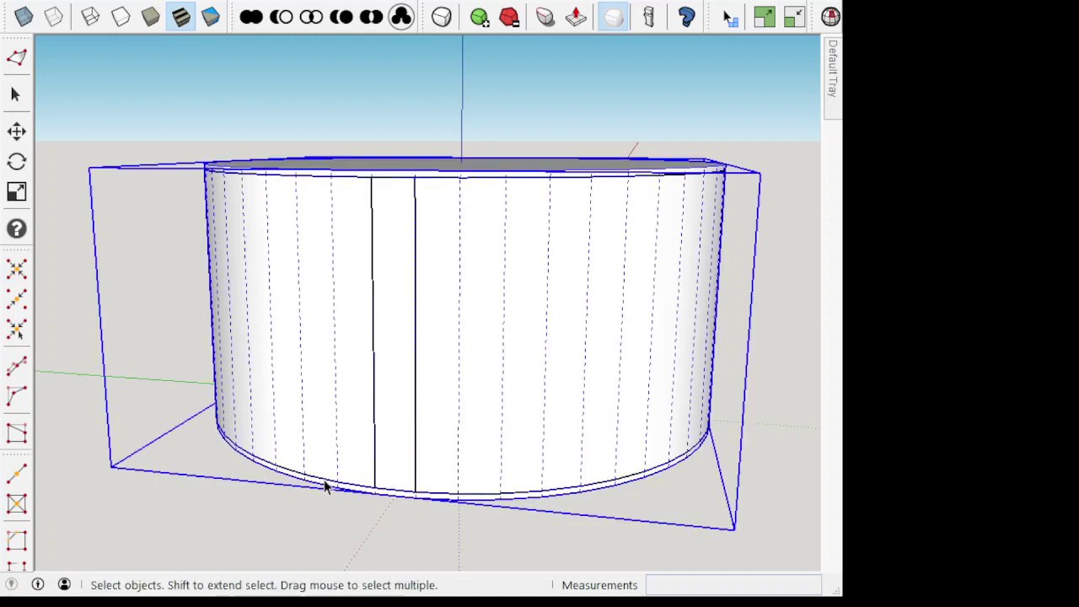
{"action": "left_click", "coordinate": [326, 486]}
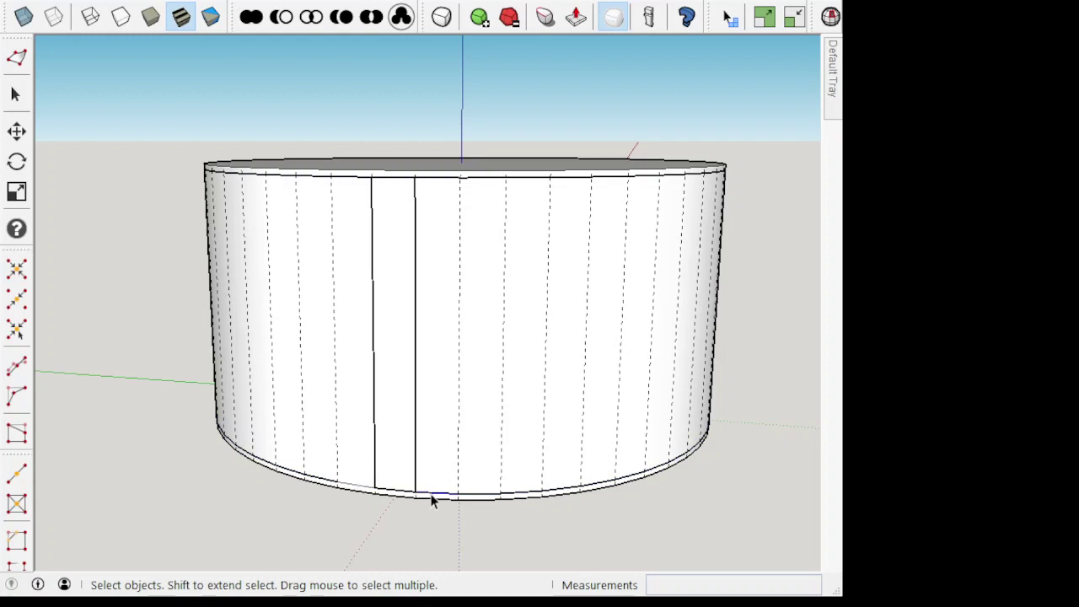
{"action": "left_click", "coordinate": [472, 498]}
{"action": "left_click", "coordinate": [365, 177]}
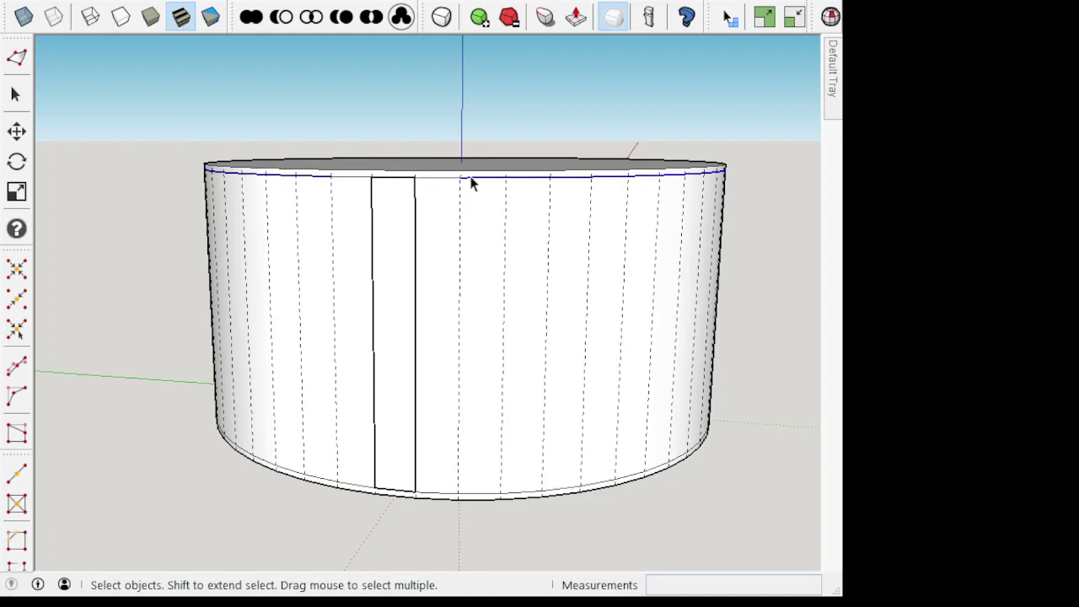
{"action": "key", "text": "ctrl+t"}
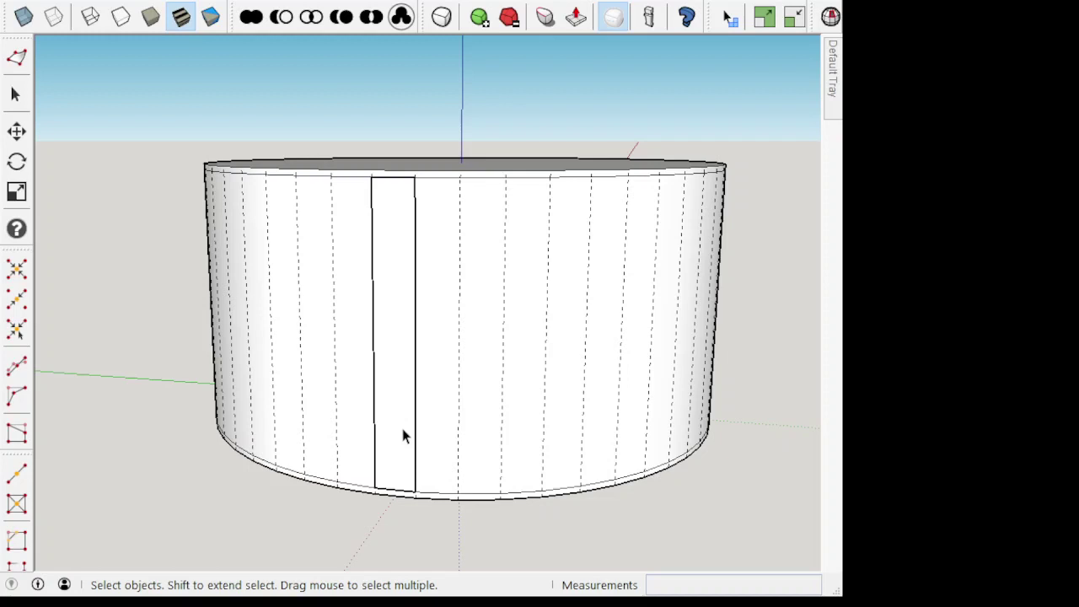
Step: Draw a vertical centre line splitting the strip into two columns
{"action": "key", "text": "l"}
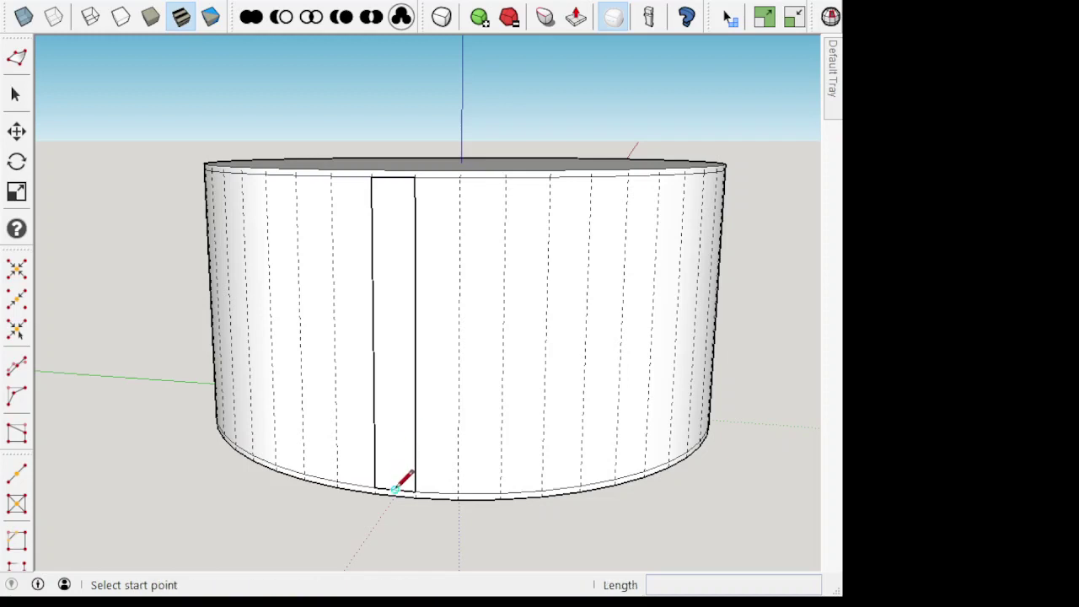
{"action": "left_click", "coordinate": [395, 488]}
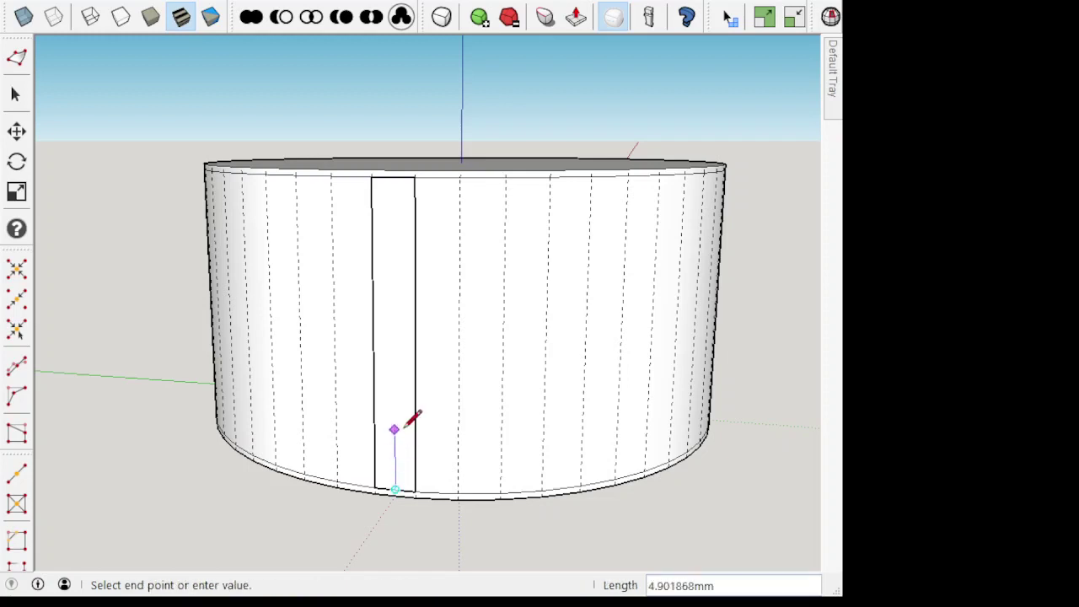
{"action": "left_click", "coordinate": [394, 176]}
{"action": "key", "text": "space"}
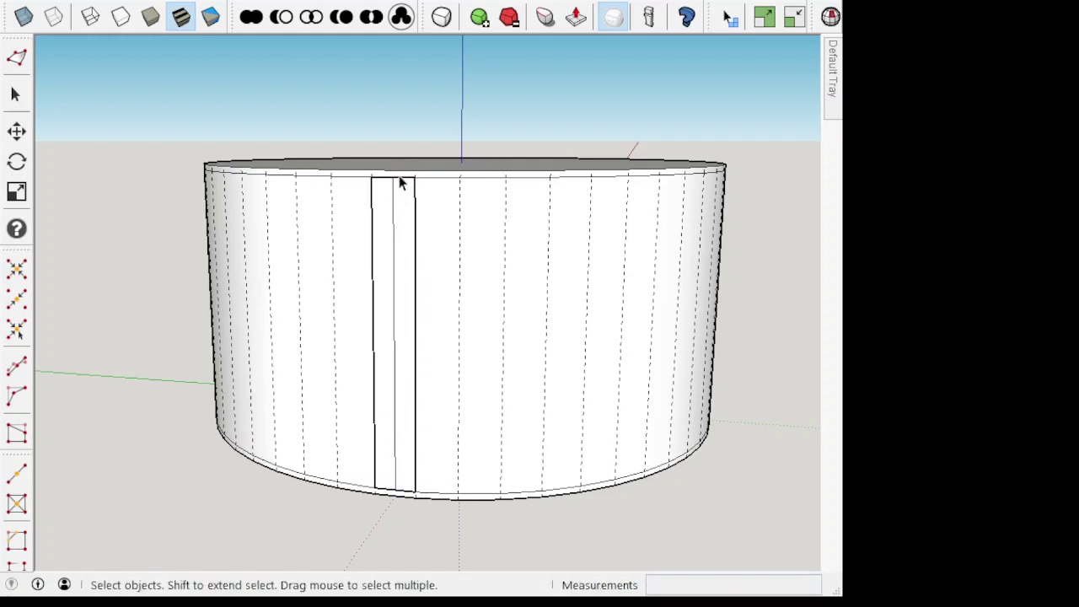
{"action": "left_click", "coordinate": [399, 180]}
{"action": "key", "text": "Escape"}
Step: Copy the strip's top edge to the bottom and array it /15 into 15 equal rows
{"action": "key", "text": "m"}
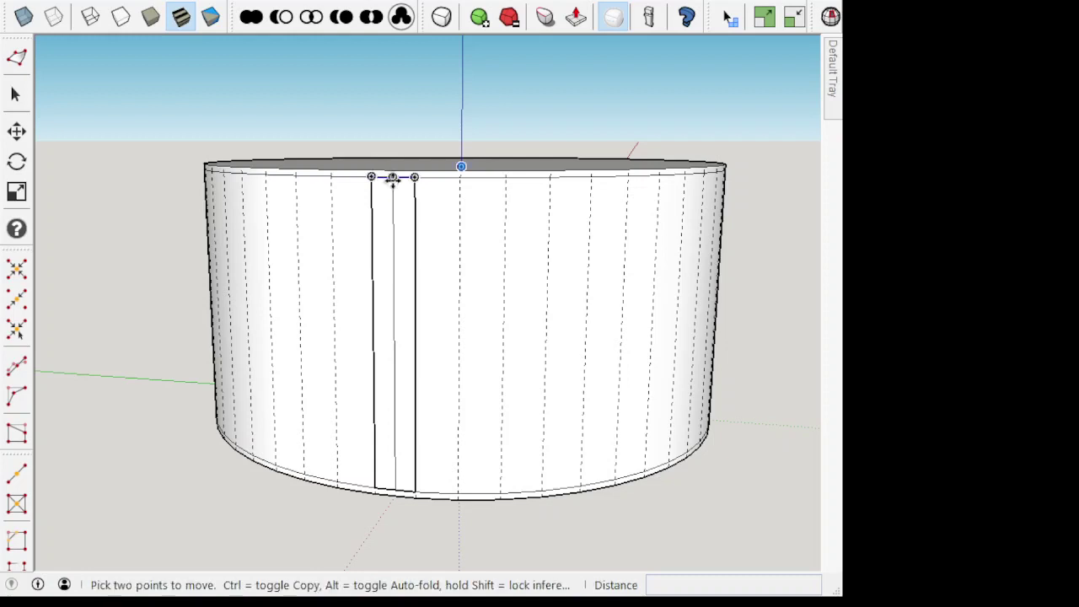
{"action": "left_click", "coordinate": [392, 179]}
{"action": "key", "text": "ctrl"}
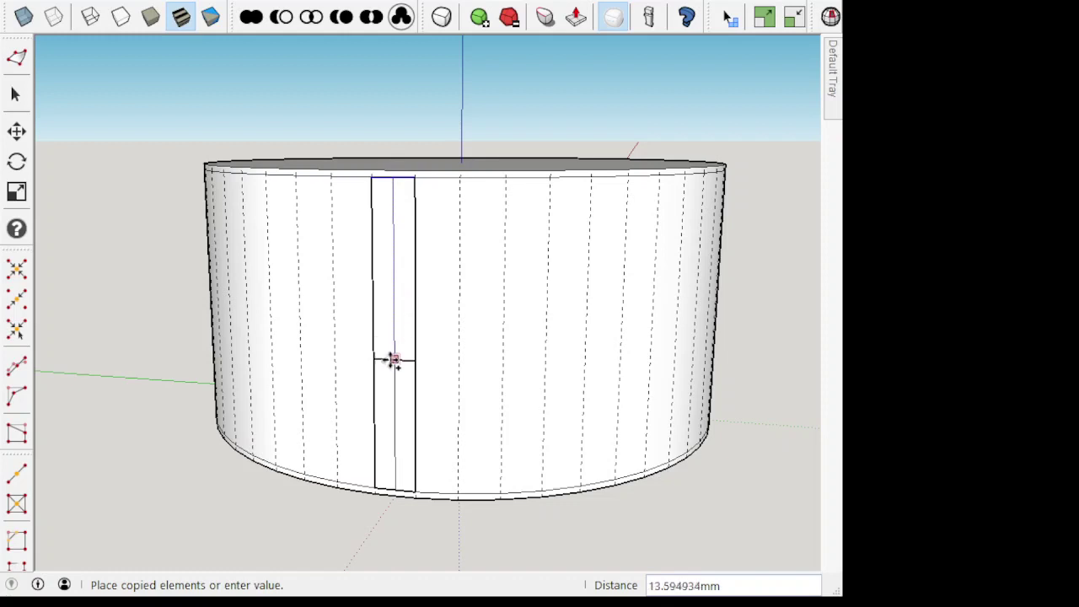
{"action": "left_click", "coordinate": [391, 484]}
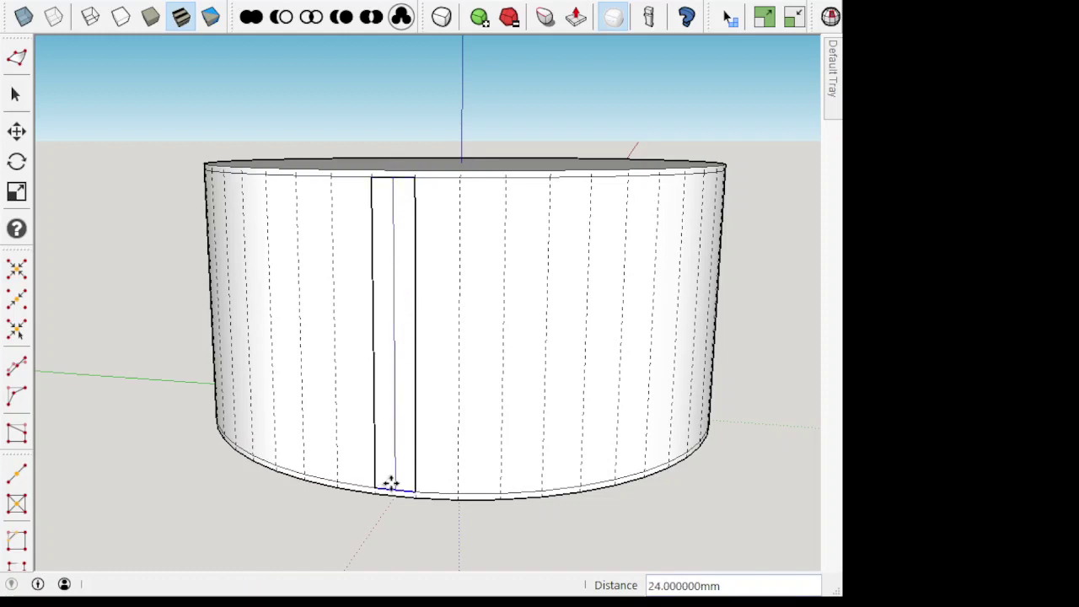
{"action": "type", "text": "/15"}
{"action": "key", "text": "Return"}
{"action": "key", "text": "space"}
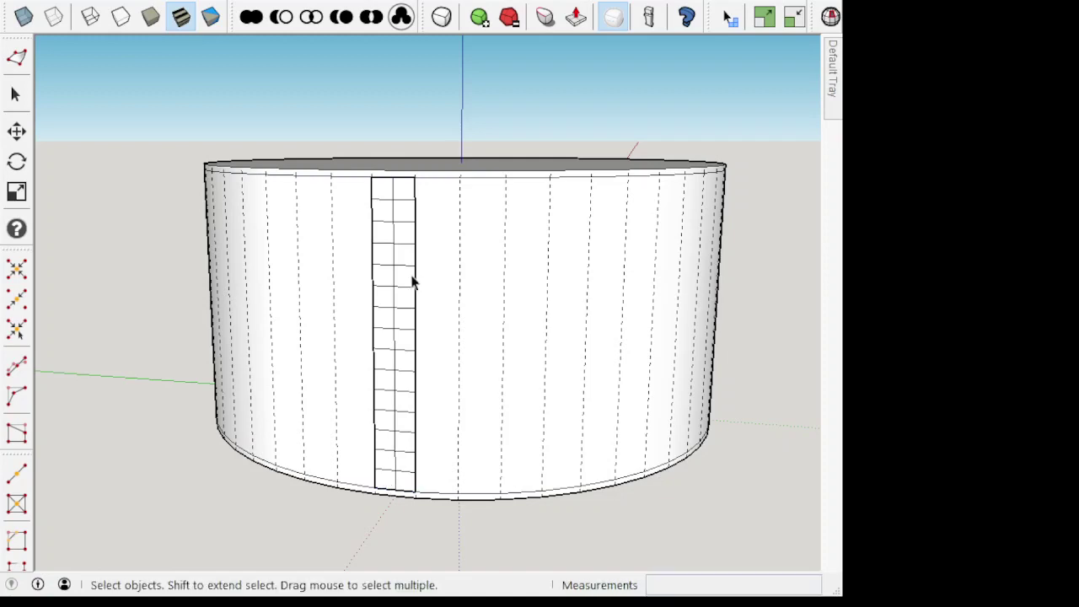
Step: Zoom in and draw crossing corner-to-corner diagonals in the top-left cell
{"action": "scroll", "coordinate": [385, 206], "scroll_direction": "up", "scroll_amount": 2}
{"action": "scroll", "coordinate": [400, 171], "scroll_direction": "up", "scroll_amount": 2}
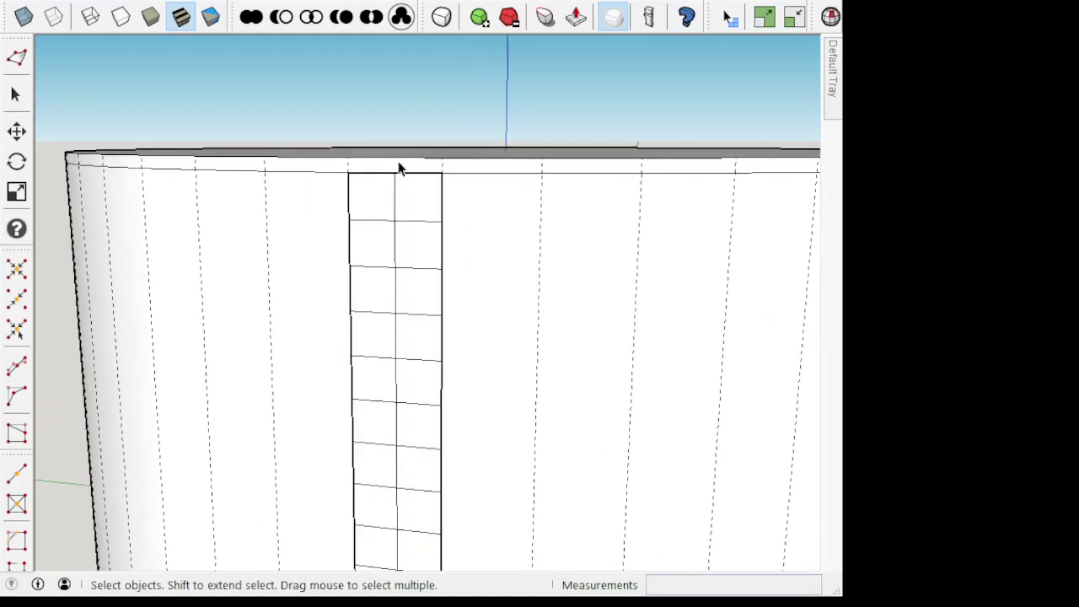
{"action": "scroll", "coordinate": [400, 177], "scroll_direction": "up", "scroll_amount": 2}
{"action": "scroll", "coordinate": [398, 183], "scroll_direction": "up", "scroll_amount": 1}
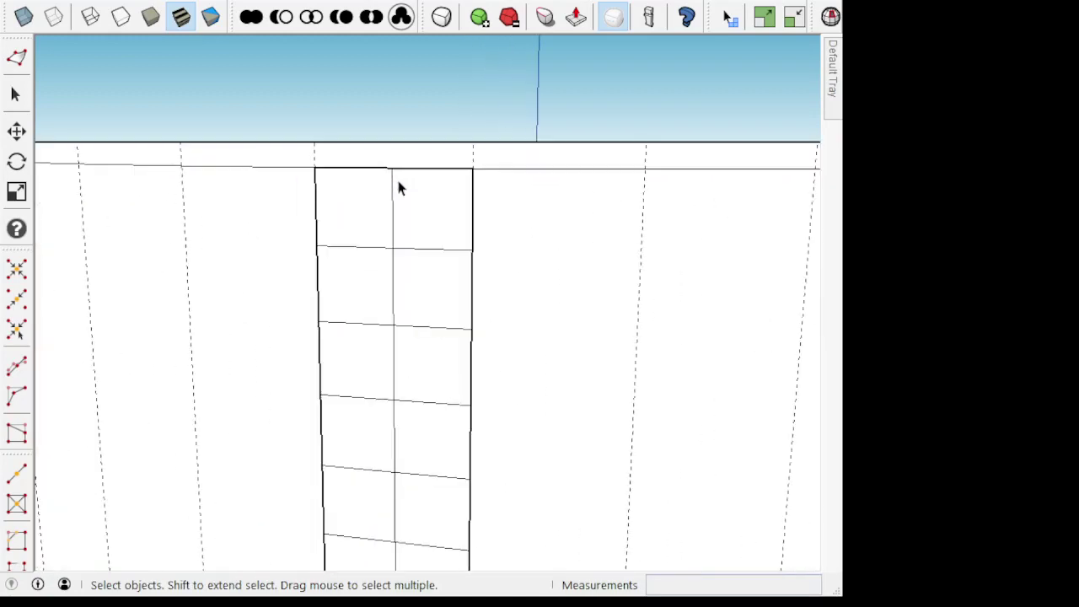
{"action": "key", "text": "l"}
{"action": "left_click", "coordinate": [392, 169]}
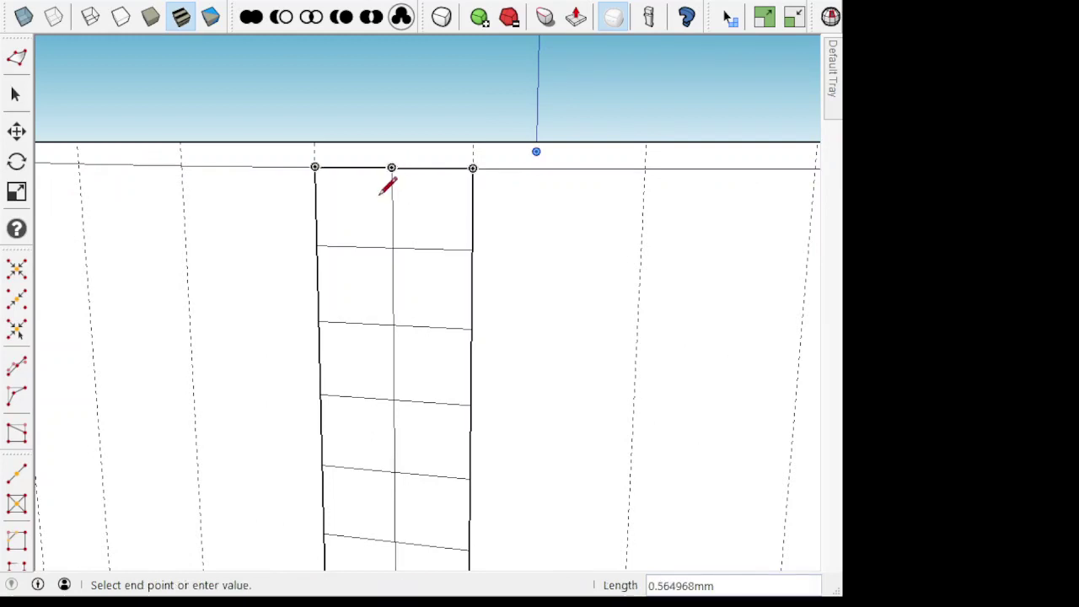
{"action": "left_click", "coordinate": [317, 246]}
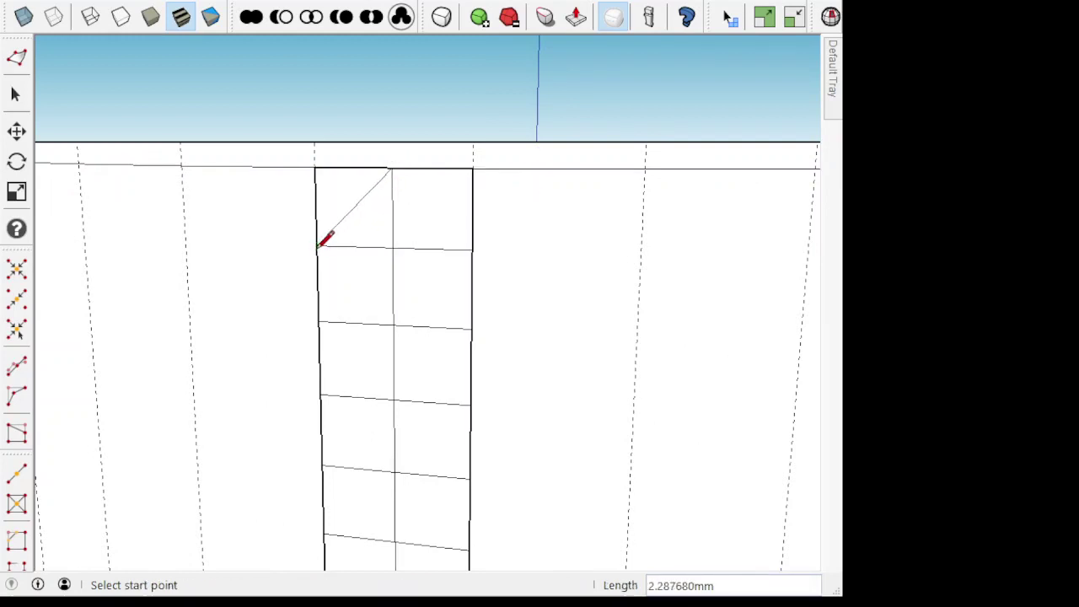
{"action": "left_click", "coordinate": [314, 166]}
{"action": "left_click", "coordinate": [391, 247]}
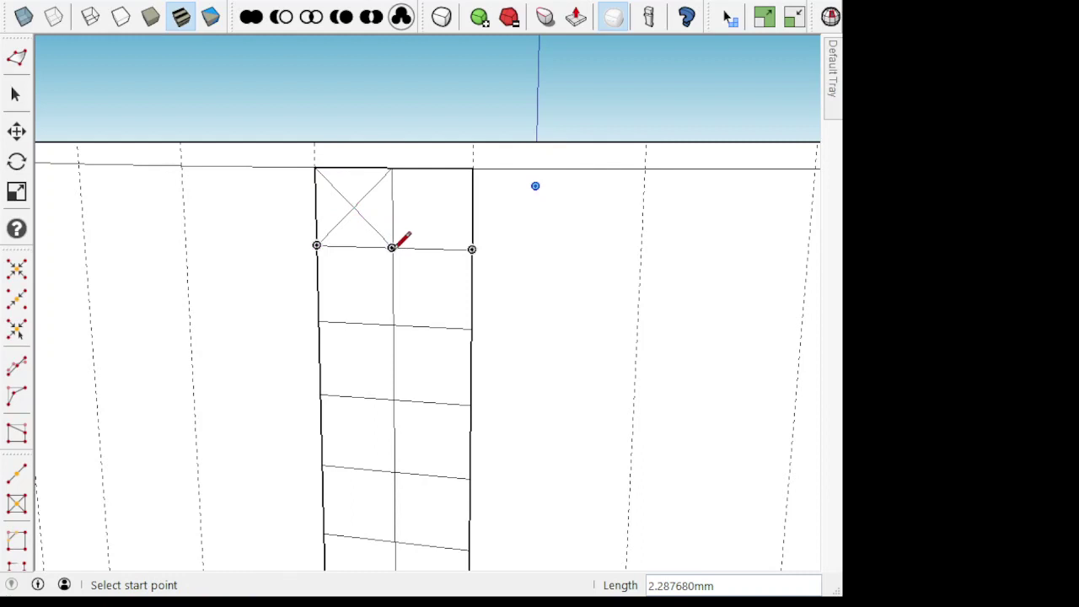
Step: Draw crossing corner-to-corner diagonals in the top-right cell
{"action": "left_click", "coordinate": [392, 247]}
{"action": "left_click", "coordinate": [472, 169]}
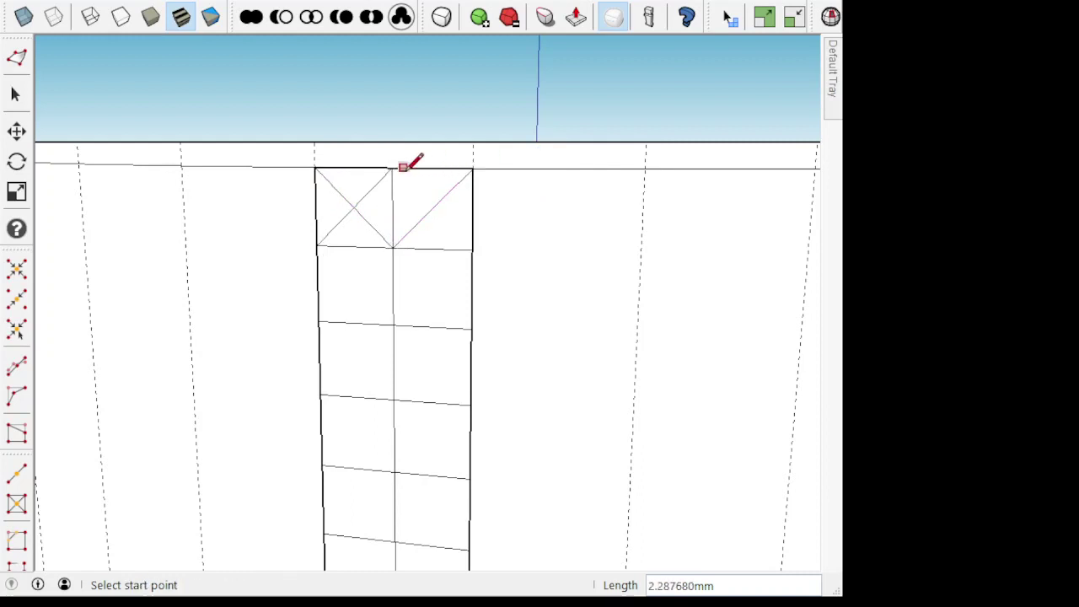
{"action": "left_click", "coordinate": [471, 249]}
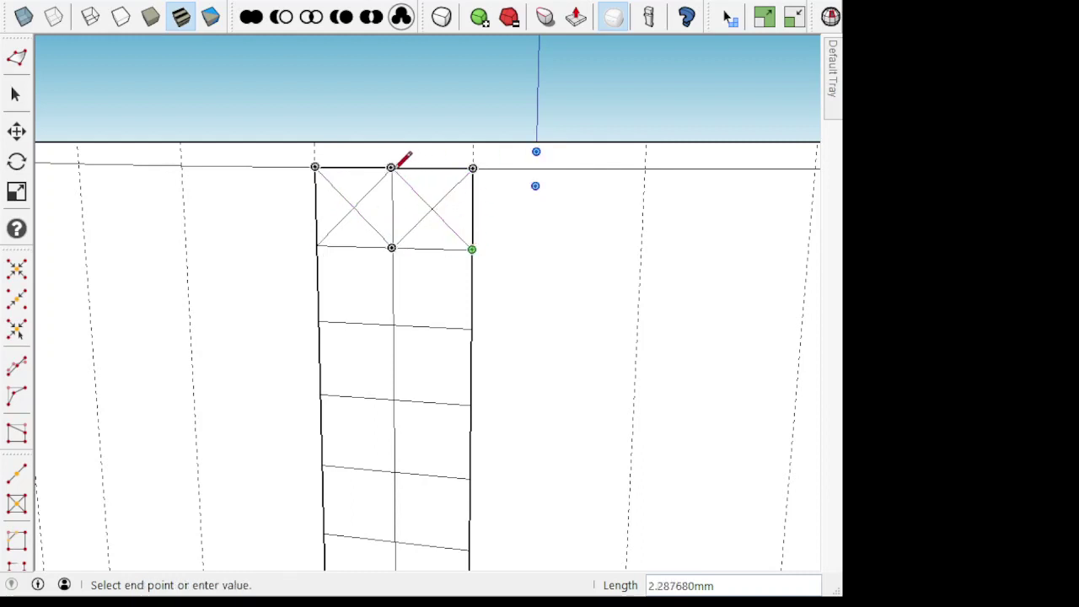
{"action": "left_click", "coordinate": [391, 167]}
{"action": "key", "text": "space"}
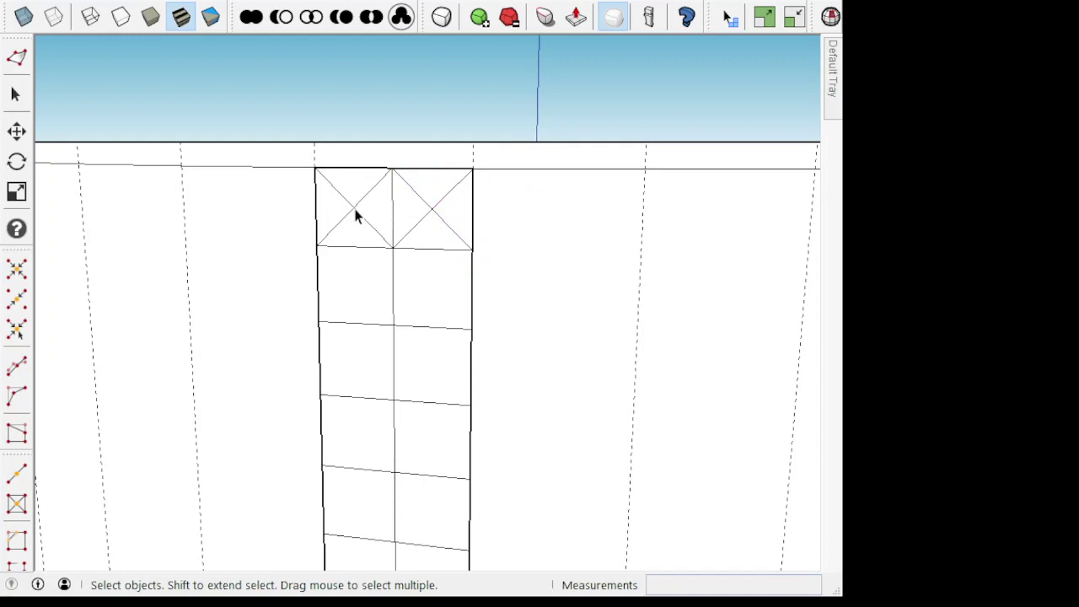
{"action": "key", "text": "m"}
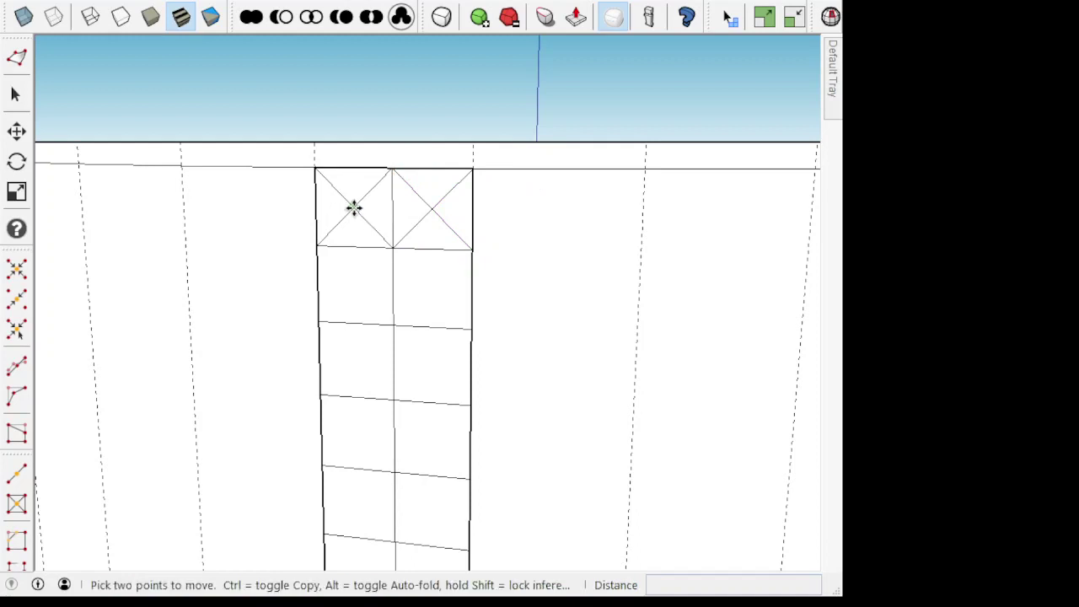
Step: Pull the left X's centre point outward 0.5 to form a shallow pyramid
{"action": "left_click_drag", "start_coordinate": [353, 207], "coordinate": [329, 210]}
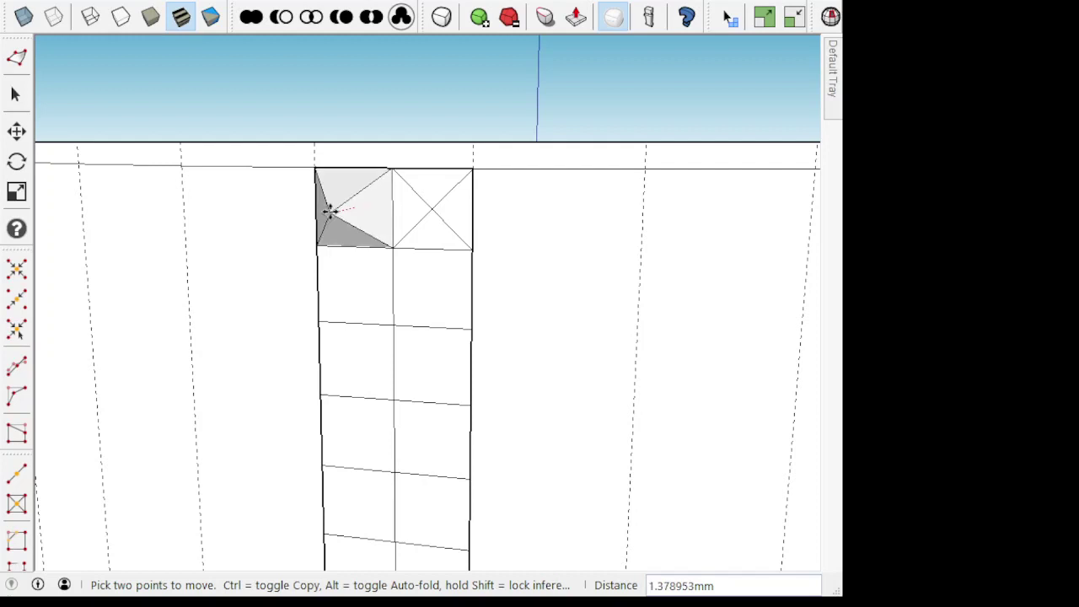
{"action": "type", "text": "0.5"}
{"action": "key", "text": "Return"}
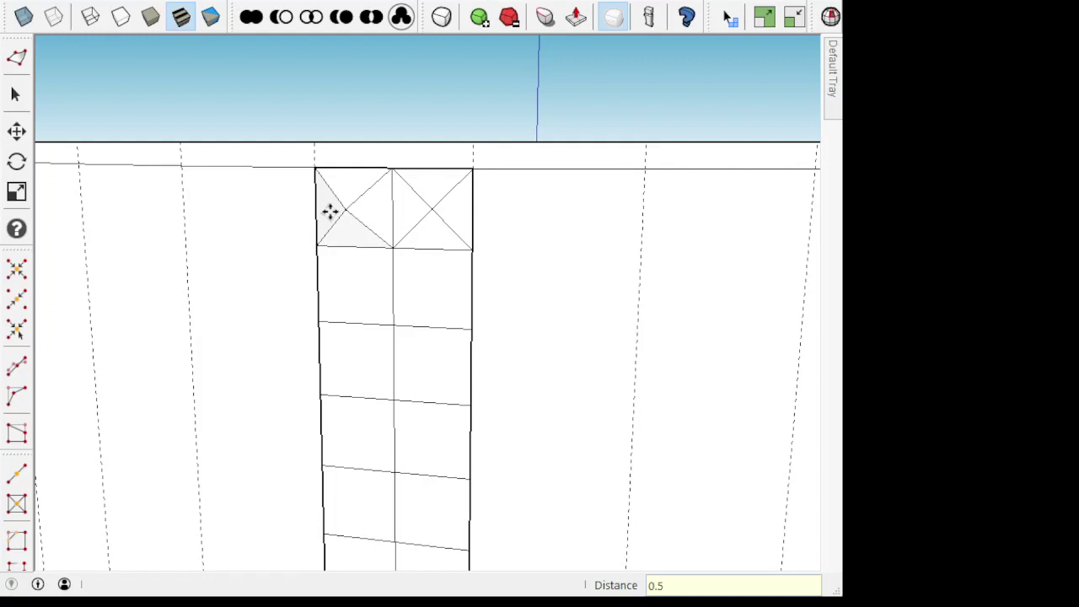
{"action": "key", "text": "space"}
Step: Pull the right square's centre point outward by a small offset to form a second pyramid
{"action": "key", "text": "m"}
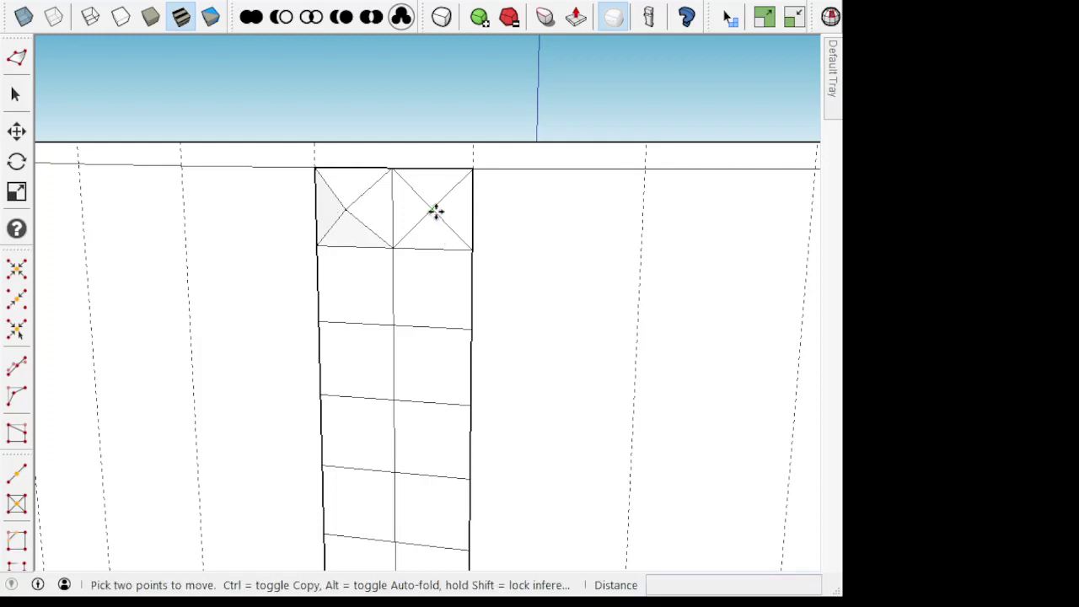
{"action": "left_click", "coordinate": [434, 211]}
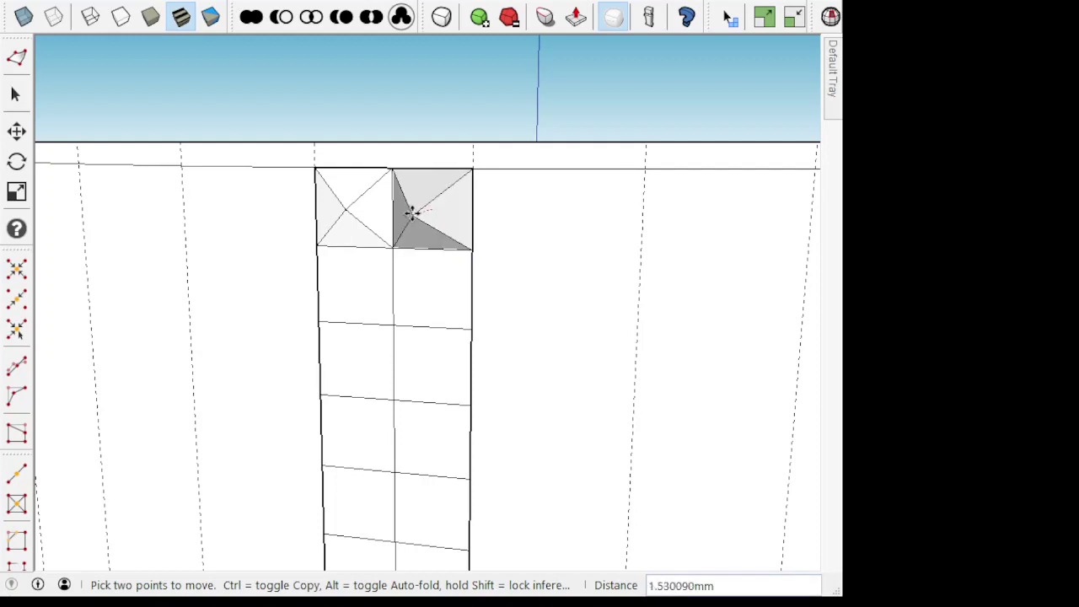
{"action": "type", "text": "0.1"}
{"action": "key", "text": "Return"}
{"action": "key", "text": "space"}
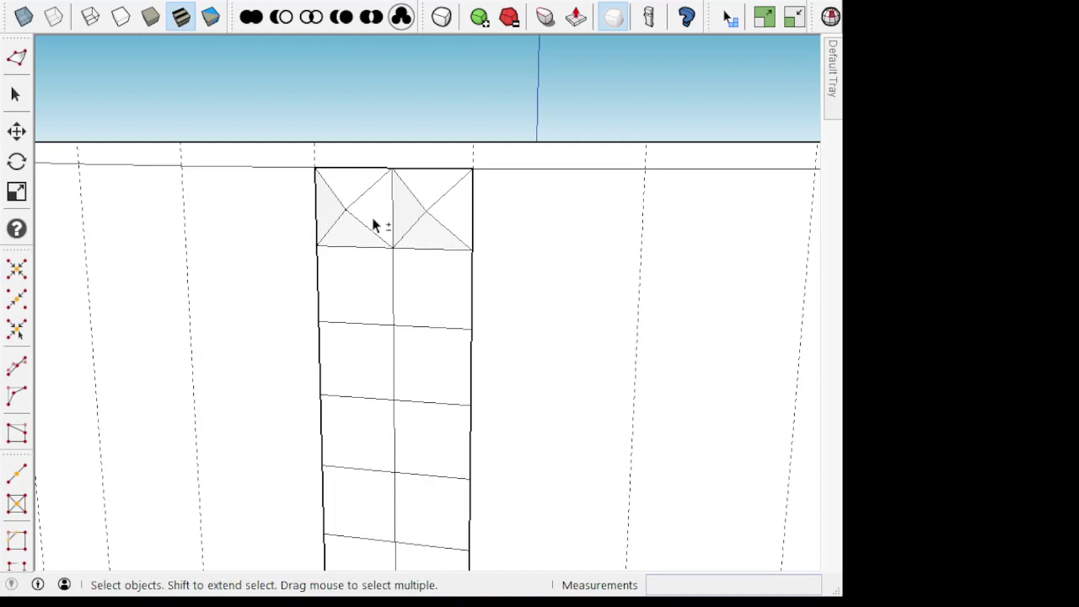
Step: Select all the triangles of both pyramid squares in the top row
{"action": "left_click", "coordinate": [373, 222]}
{"action": "left_click", "coordinate": [340, 216], "text": "shift"}
{"action": "left_click", "coordinate": [352, 188], "text": "shift"}
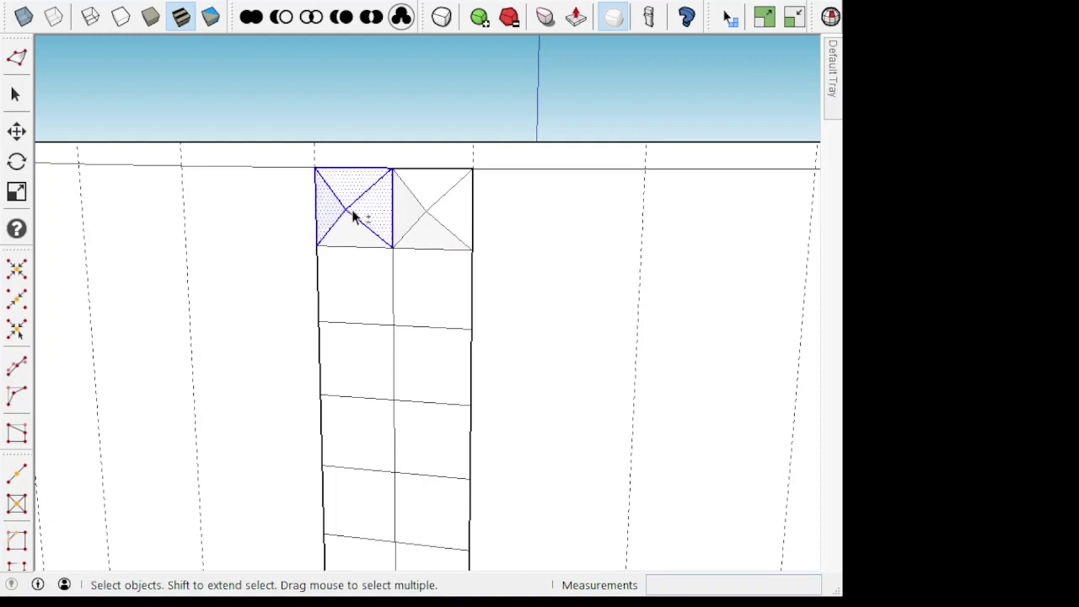
{"action": "left_click", "coordinate": [353, 236], "text": "shift"}
{"action": "left_click", "coordinate": [414, 216], "text": "shift"}
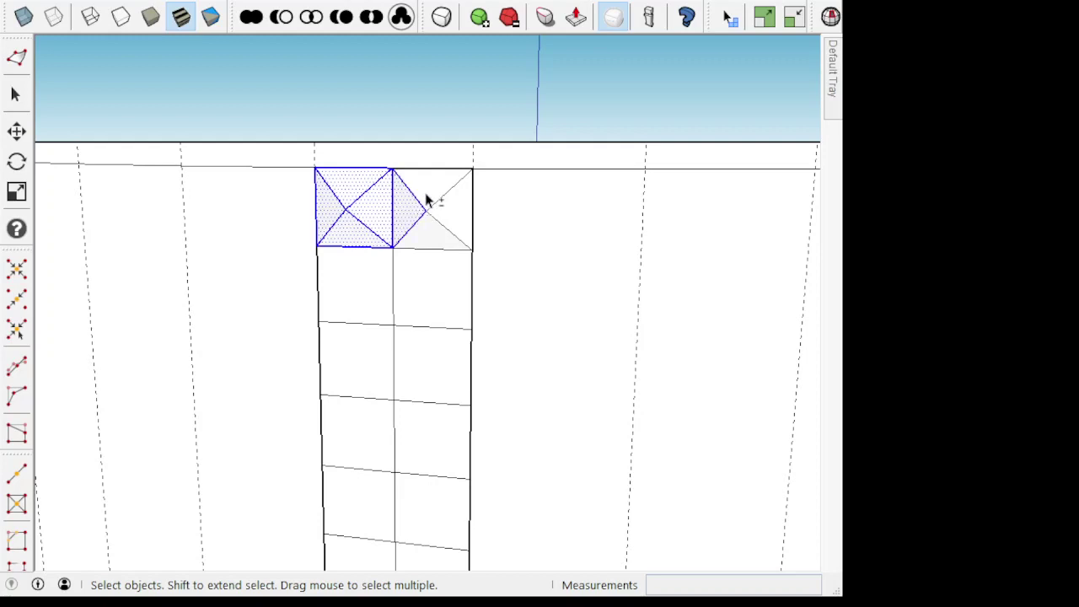
{"action": "left_click", "coordinate": [428, 196], "text": "shift"}
{"action": "left_click", "coordinate": [450, 211], "text": "shift"}
{"action": "left_click", "coordinate": [430, 239], "text": "shift"}
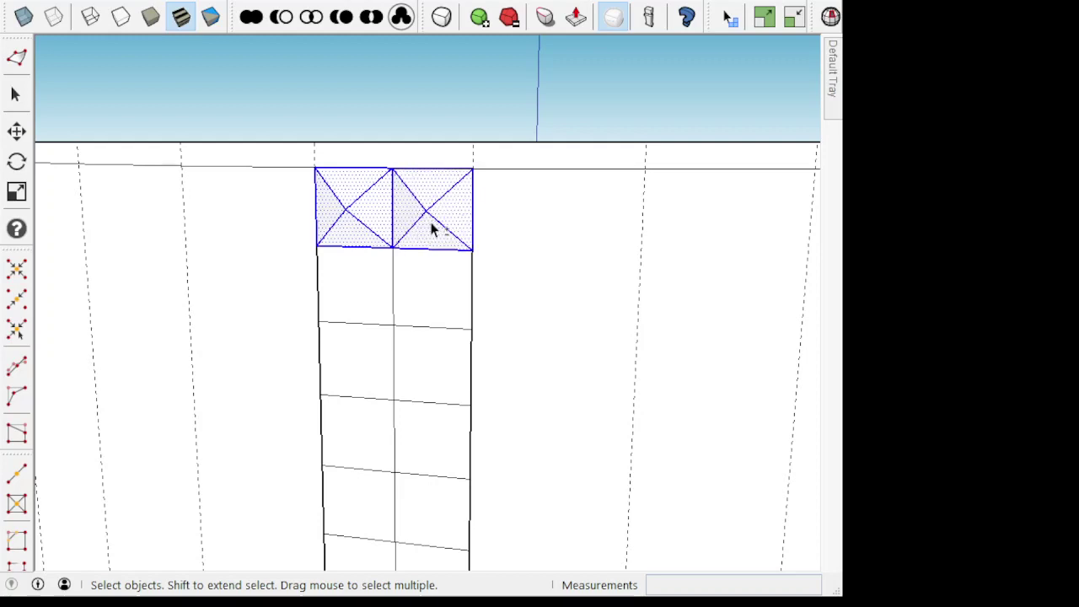
{"action": "scroll", "coordinate": [243, 184], "scroll_direction": "down", "scroll_amount": 2}
{"action": "scroll", "coordinate": [242, 184], "scroll_direction": "down", "scroll_amount": 3}
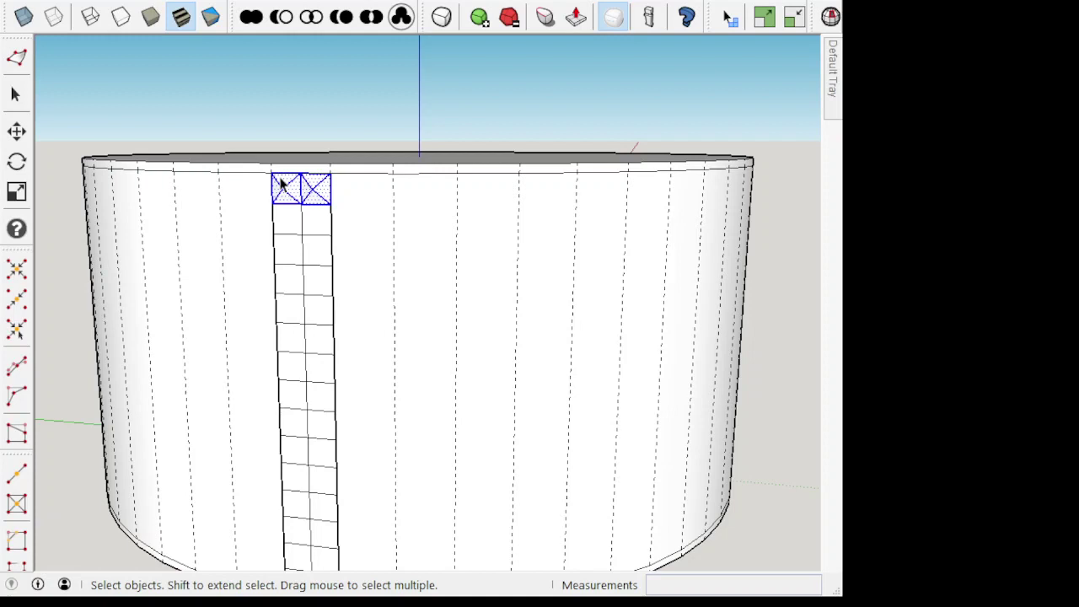
Step: Copy the two squares one row below, array them x14 down the strip, and select the column
{"action": "key", "text": "m"}
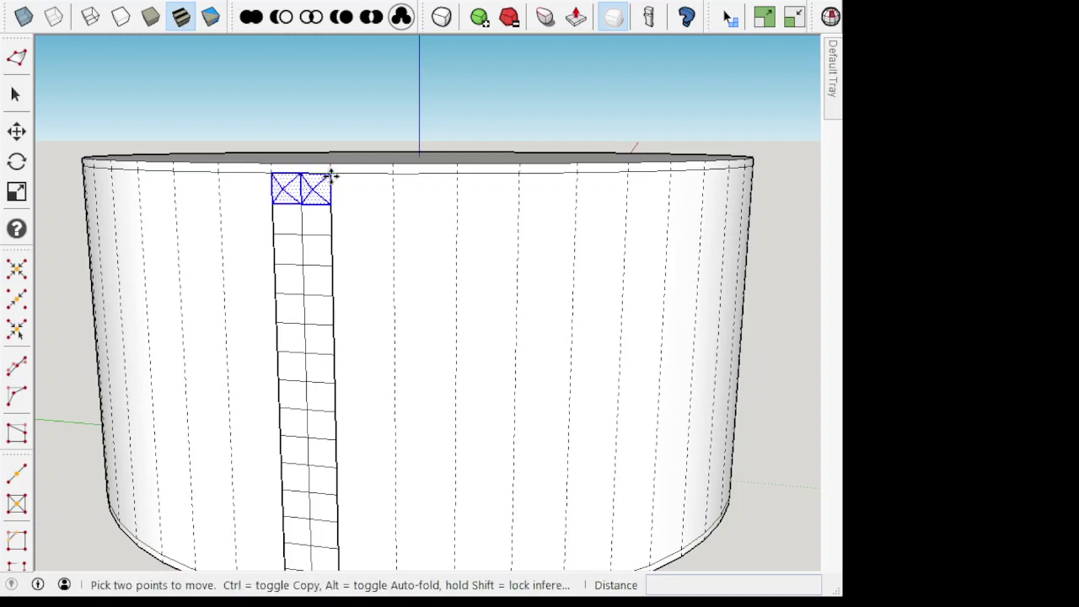
{"action": "left_click", "coordinate": [330, 175]}
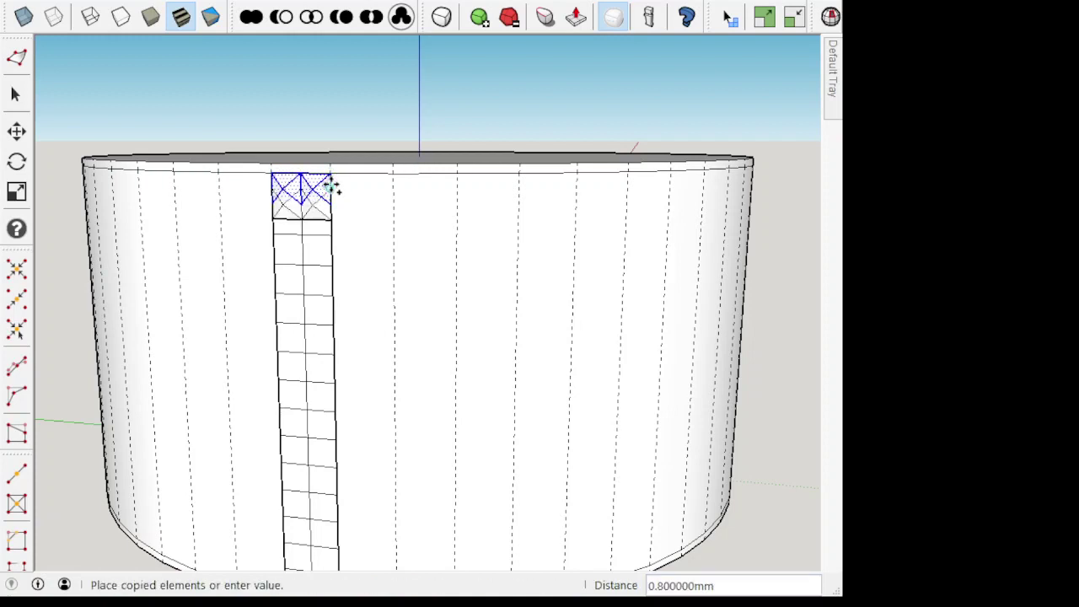
{"action": "left_click", "coordinate": [330, 205]}
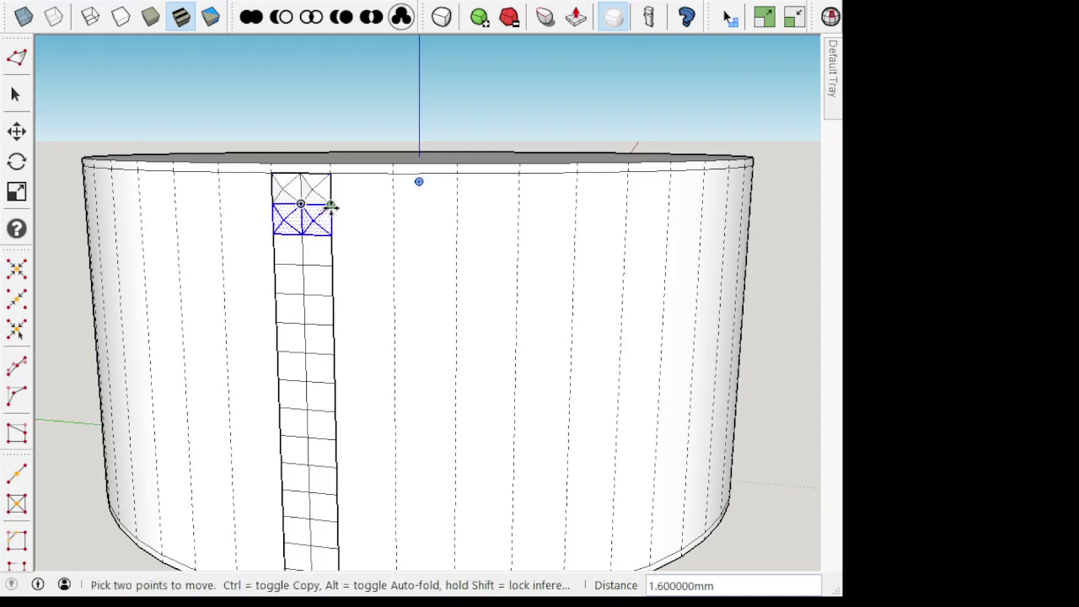
{"action": "type", "text": "x14"}
{"action": "key", "text": "Return"}
{"action": "key", "text": "space"}
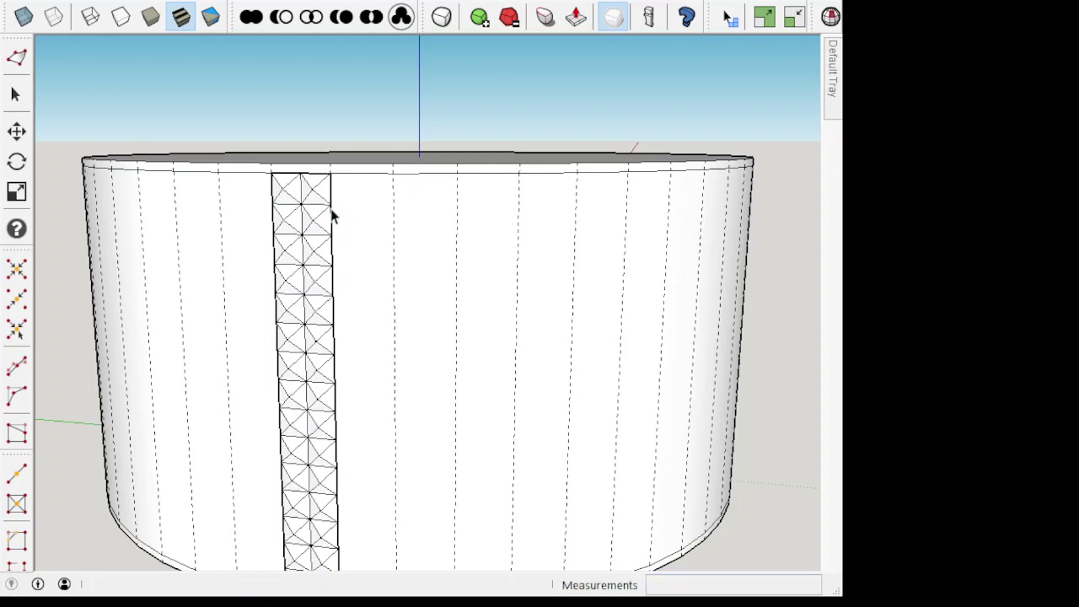
{"action": "scroll", "coordinate": [325, 181], "scroll_direction": "down", "scroll_amount": 1}
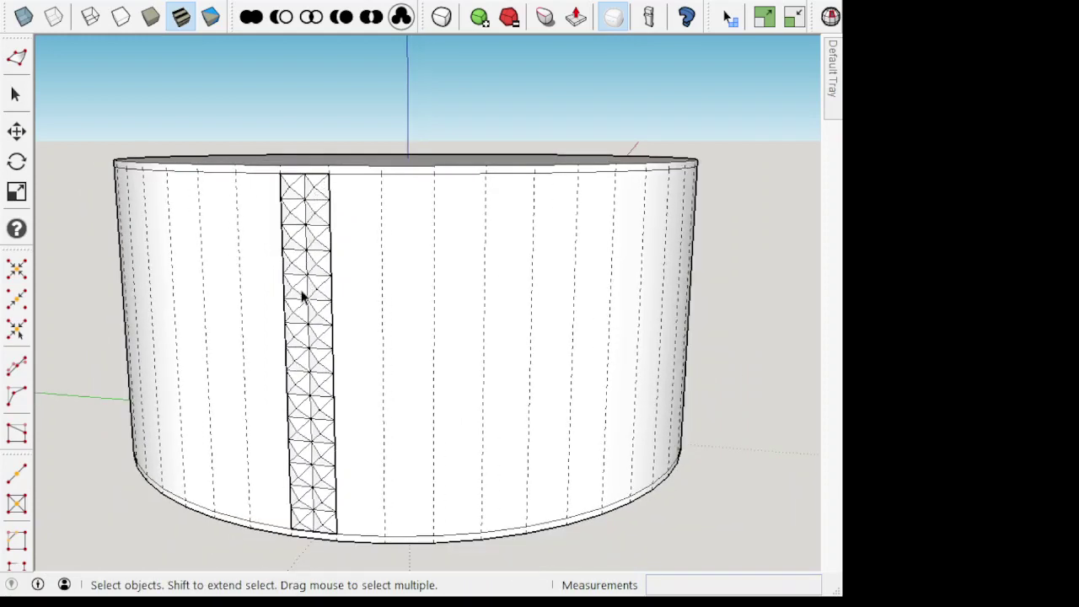
{"action": "scroll", "coordinate": [291, 206], "scroll_direction": "up", "scroll_amount": 1}
{"action": "scroll", "coordinate": [291, 204], "scroll_direction": "up", "scroll_amount": 2}
{"action": "scroll", "coordinate": [290, 204], "scroll_direction": "up", "scroll_amount": 1}
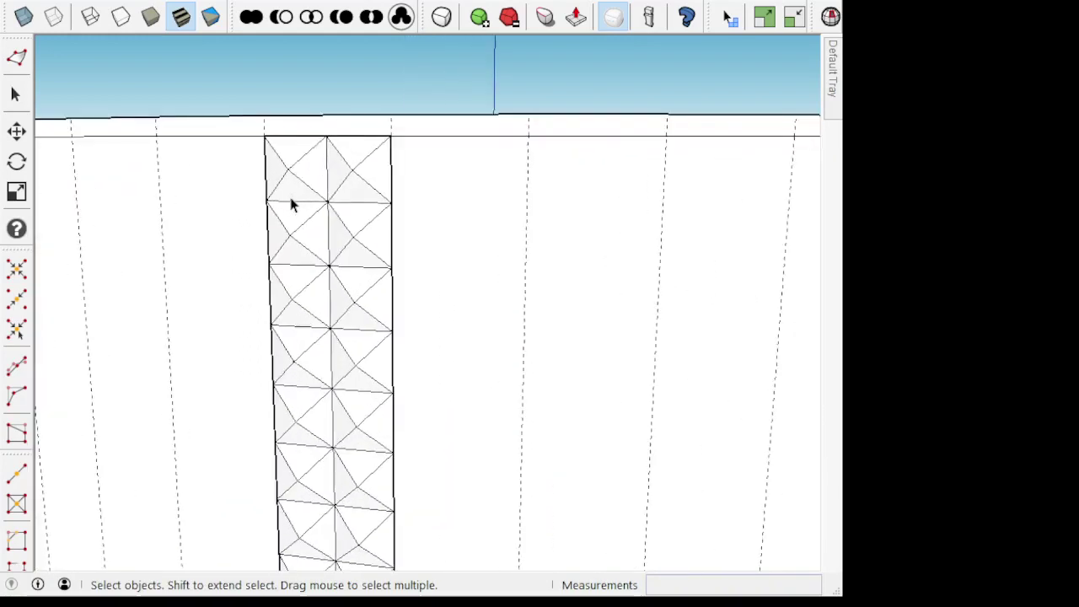
{"action": "scroll", "coordinate": [290, 204], "scroll_direction": "up", "scroll_amount": 1}
{"action": "scroll", "coordinate": [290, 204], "scroll_direction": "up", "scroll_amount": 1}
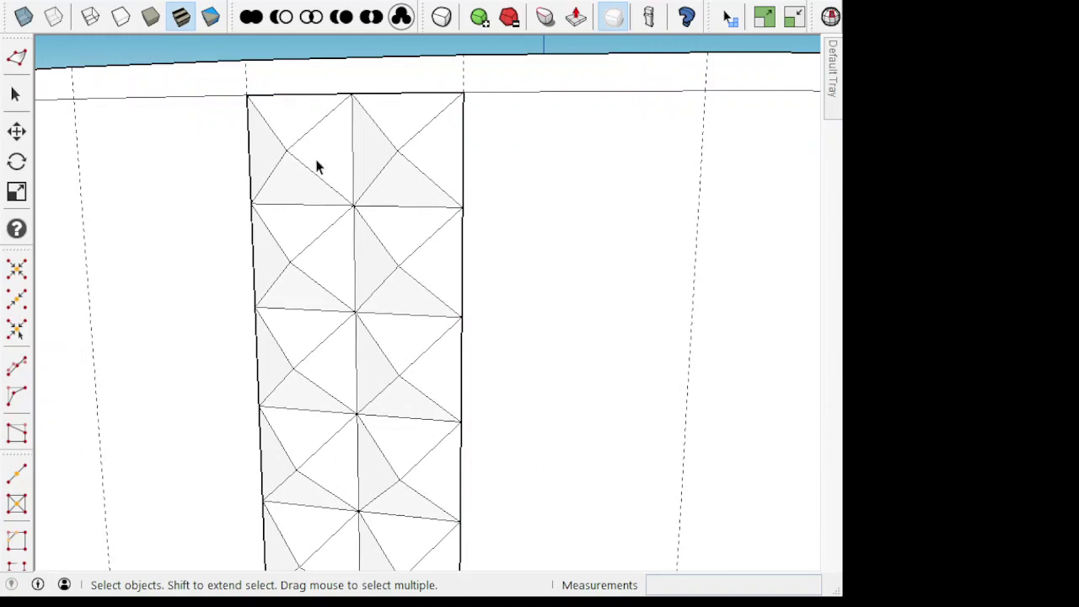
{"action": "triple_click", "coordinate": [317, 166]}
{"action": "scroll", "coordinate": [317, 166], "scroll_direction": "down", "scroll_amount": 1}
Step: Rotate-copy the strip 7.5° around the top-face centre and repeat it x47 around the cylinder
{"action": "scroll", "coordinate": [317, 166], "scroll_direction": "down", "scroll_amount": 2}
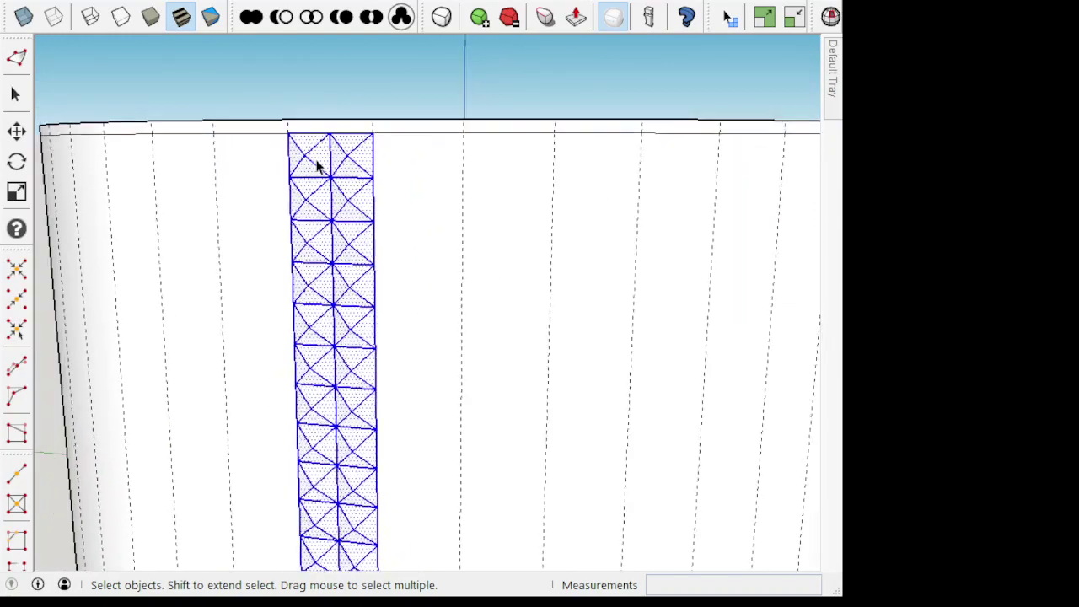
{"action": "scroll", "coordinate": [317, 166], "scroll_direction": "down", "scroll_amount": 2}
{"action": "mouse_move", "coordinate": [323, 149]}
{"action": "middle_mouse_down"}
{"action": "mouse_move", "coordinate": [304, 212]}
{"action": "mouse_move", "coordinate": [321, 207]}
{"action": "middle_mouse_up"}
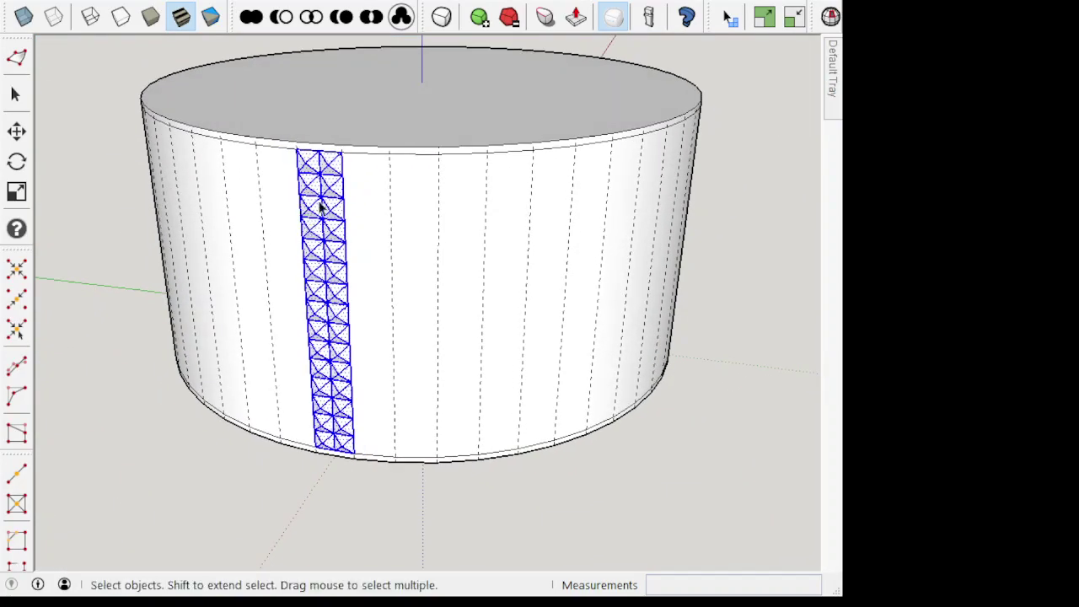
{"action": "key", "text": "q"}
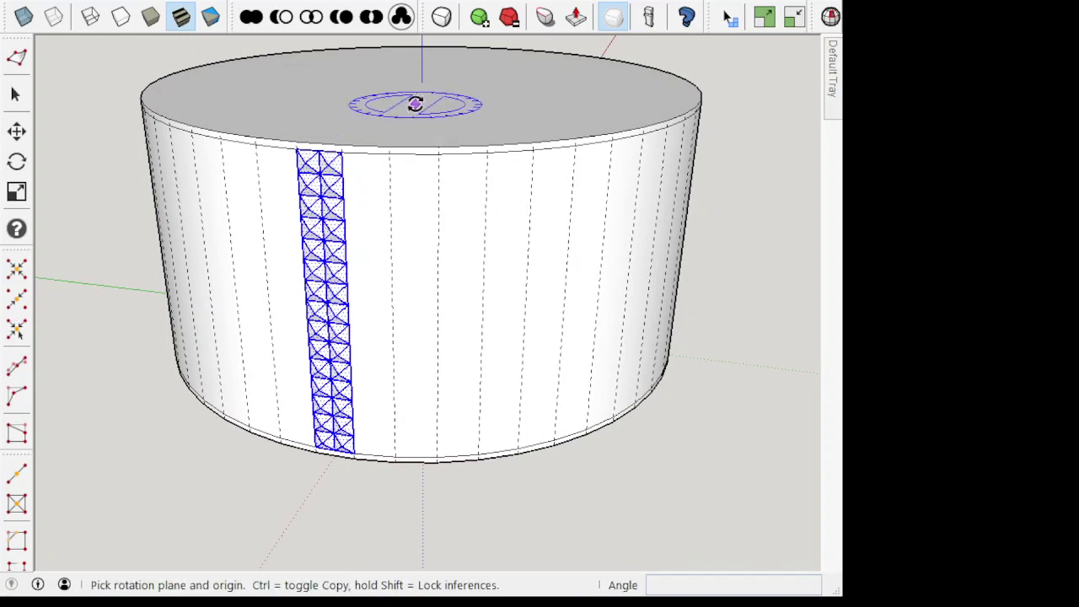
{"action": "left_click", "coordinate": [422, 81]}
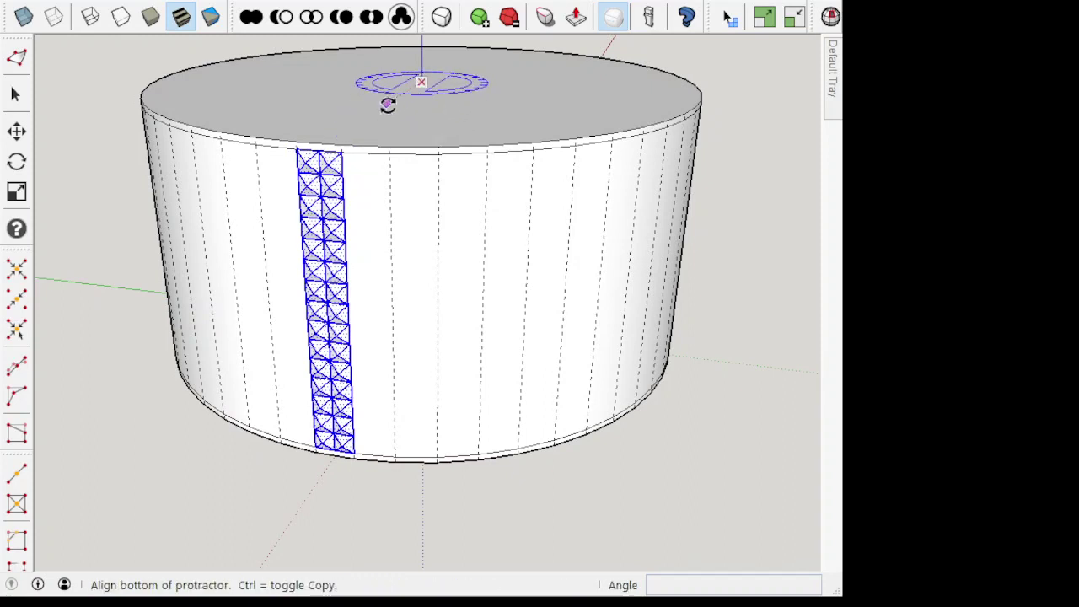
{"action": "left_click", "coordinate": [297, 149]}
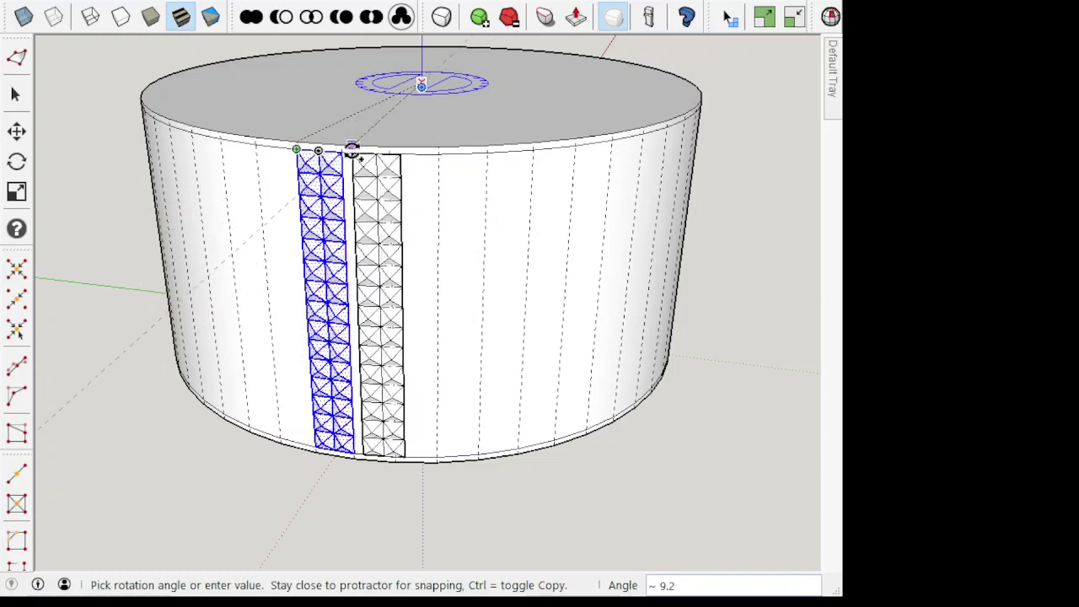
{"action": "left_click", "coordinate": [348, 151]}
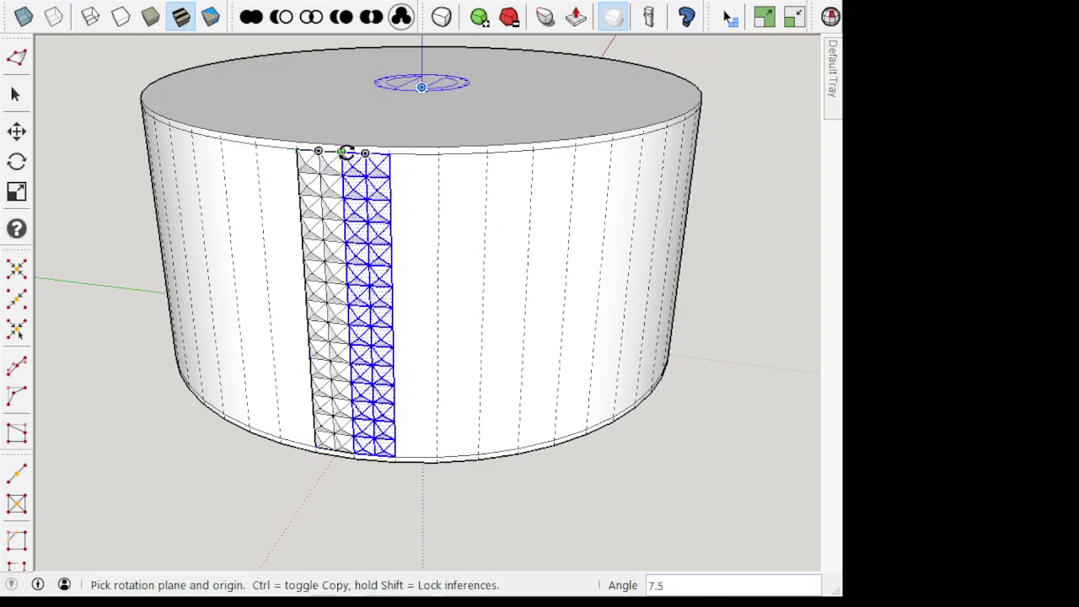
{"action": "type", "text": "x47"}
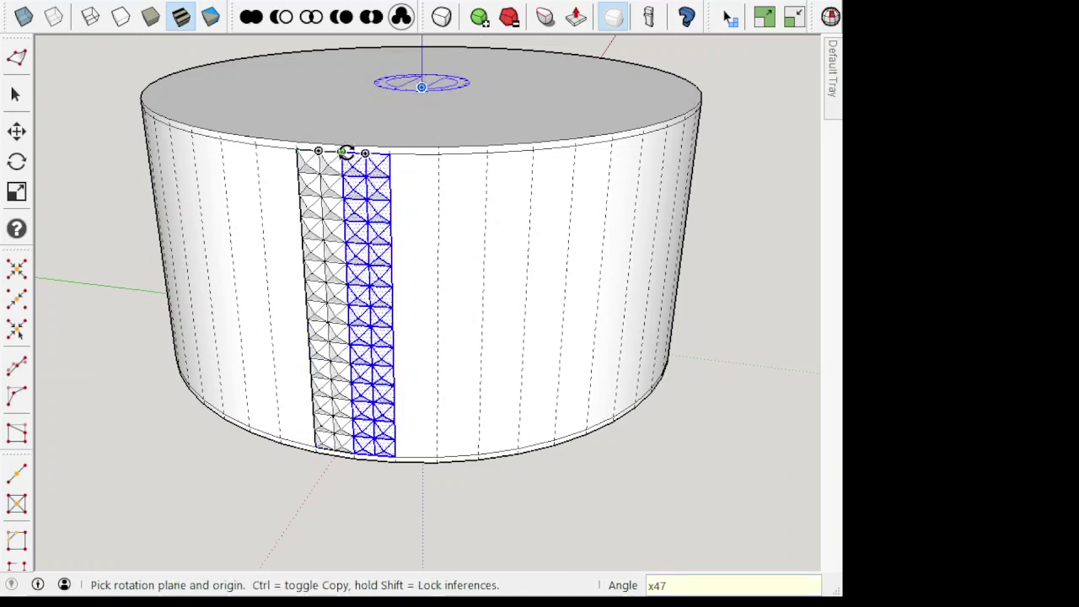
{"action": "key", "text": "Return"}
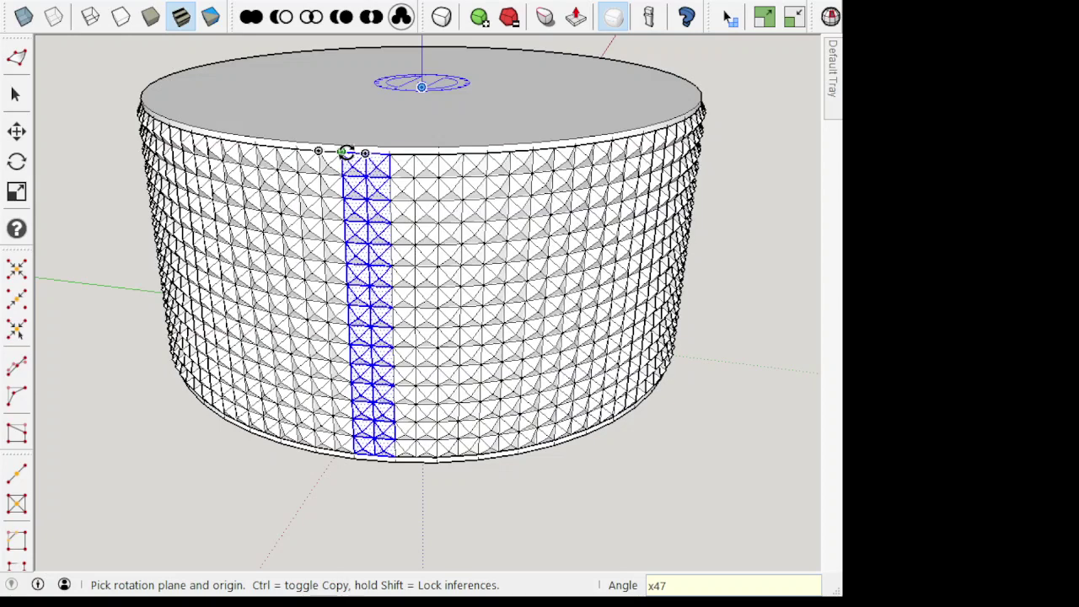
{"action": "key", "text": "space"}
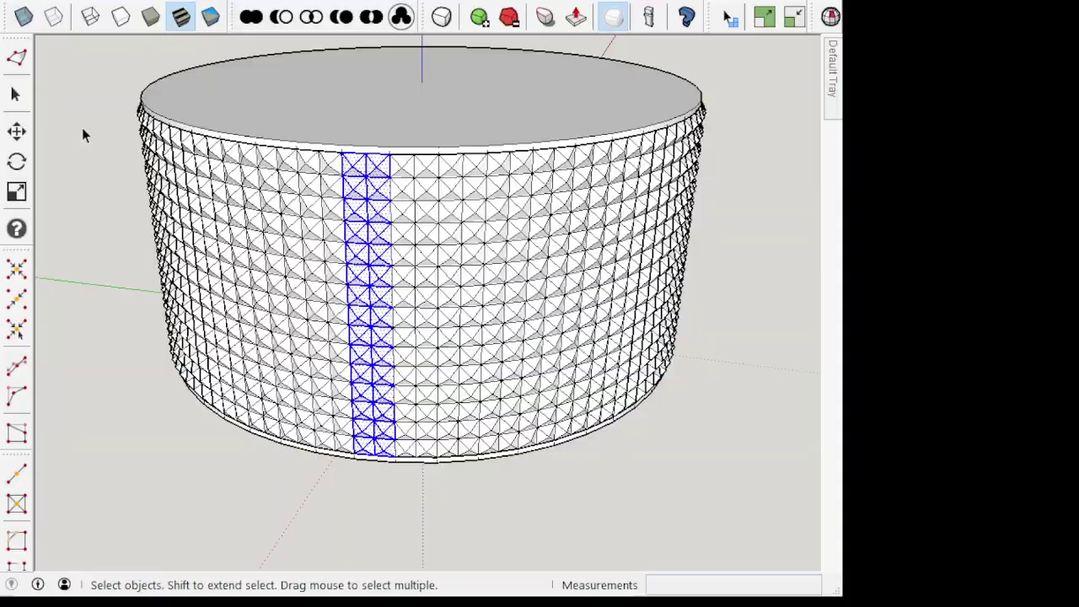
{"action": "left_click", "coordinate": [82, 127]}
Step: Group the whole pyramid-covered side wall and fix its errors with Solid Inspector
{"action": "mouse_move", "coordinate": [639, 354]}
{"action": "middle_mouse_down"}
{"action": "mouse_move", "coordinate": [386, 344]}
{"action": "mouse_move", "coordinate": [390, 366]}
{"action": "mouse_move", "coordinate": [417, 373]}
{"action": "mouse_move", "coordinate": [522, 372]}
{"action": "middle_mouse_up"}
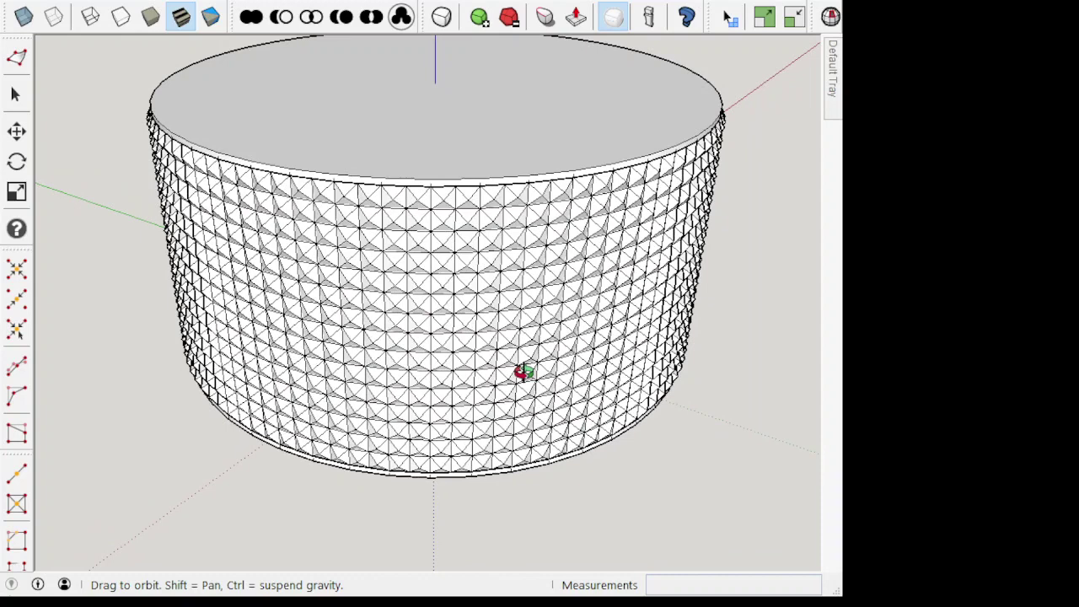
{"action": "triple_click", "coordinate": [436, 337]}
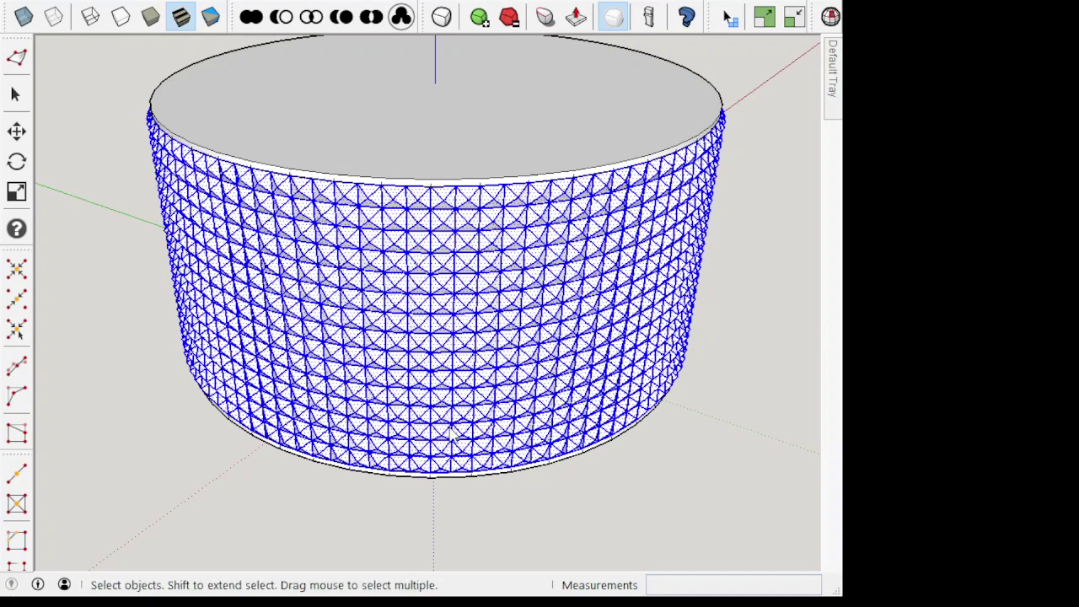
{"action": "key", "text": "ctrl+g"}
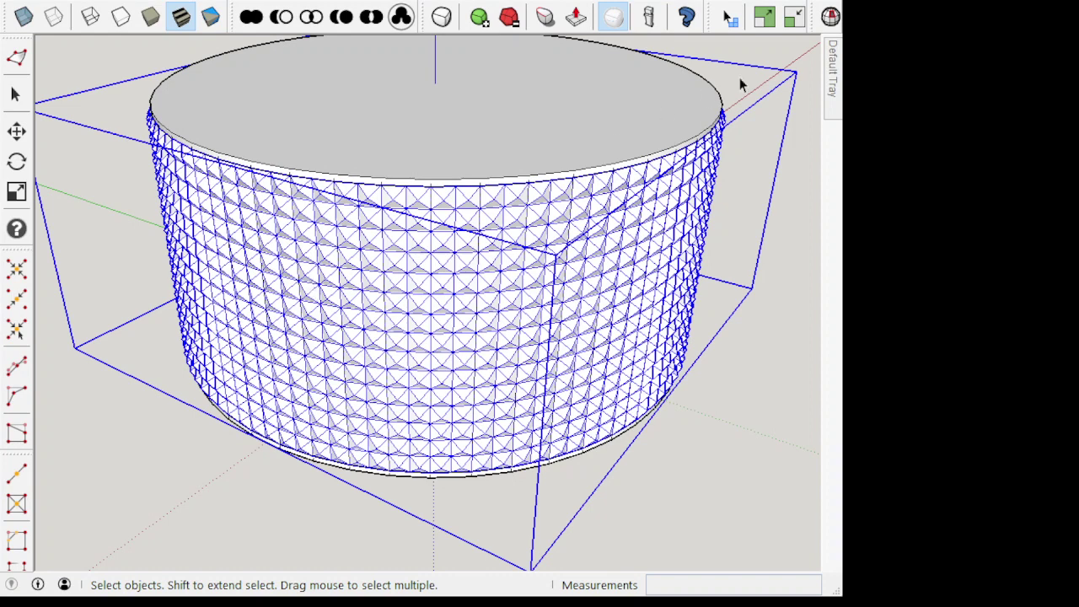
{"action": "left_click", "coordinate": [833, 18]}
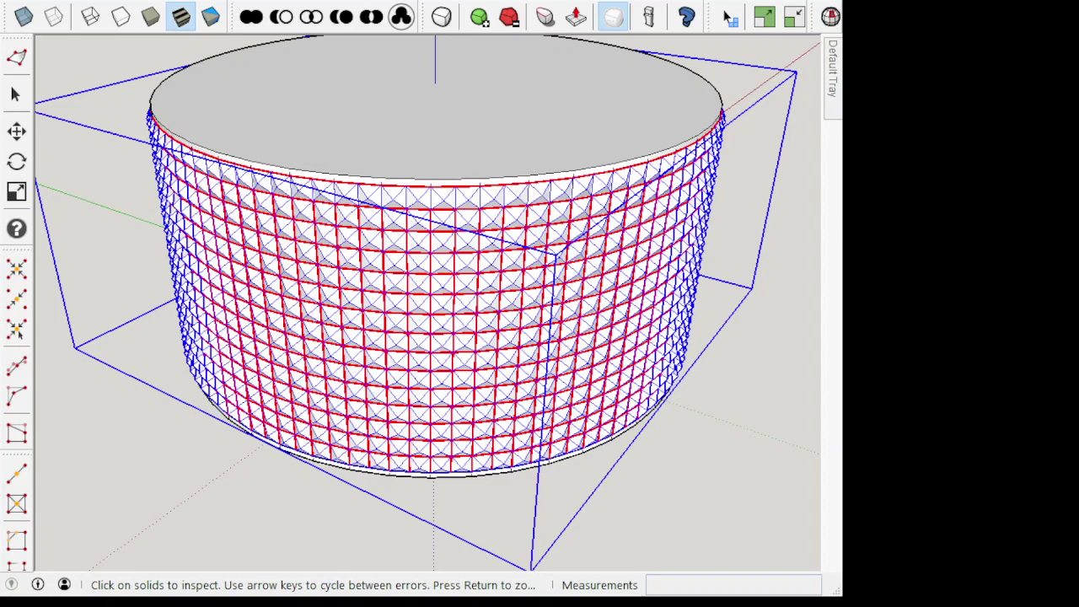
{"action": "key", "text": "space"}
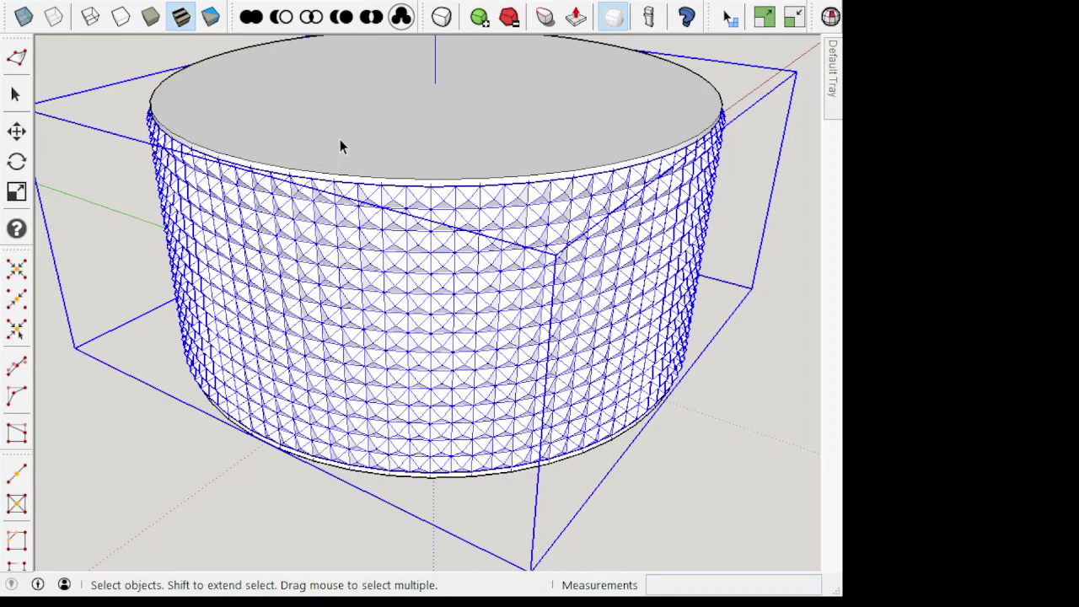
{"action": "left_click", "coordinate": [340, 141]}
Step: Explode the cylinder group into loose geometry
{"action": "right_click", "coordinate": [340, 144]}
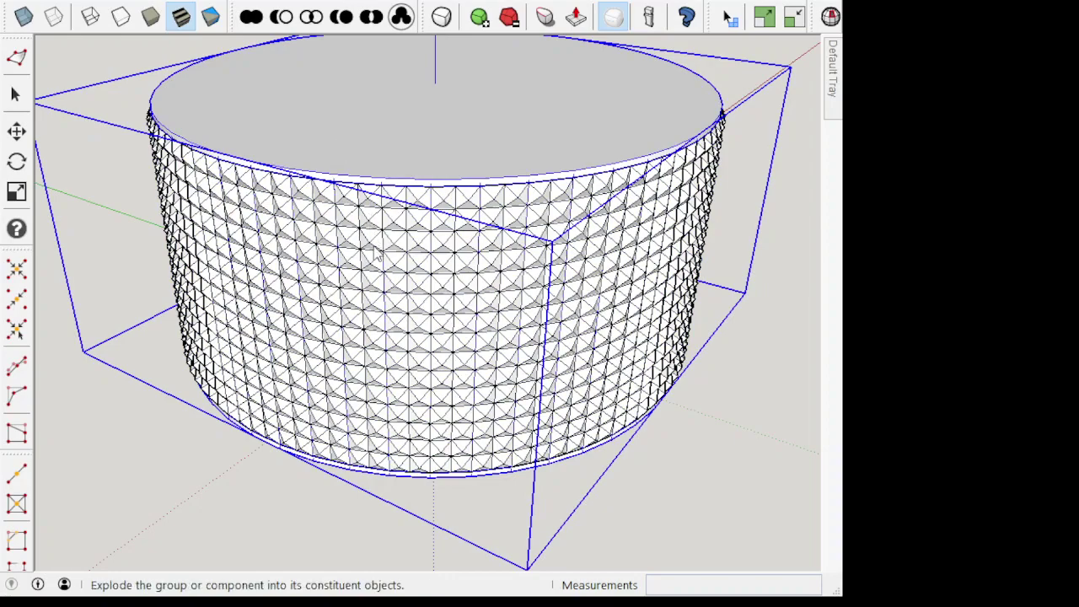
{"action": "left_click", "coordinate": [381, 193]}
{"action": "left_click", "coordinate": [779, 351]}
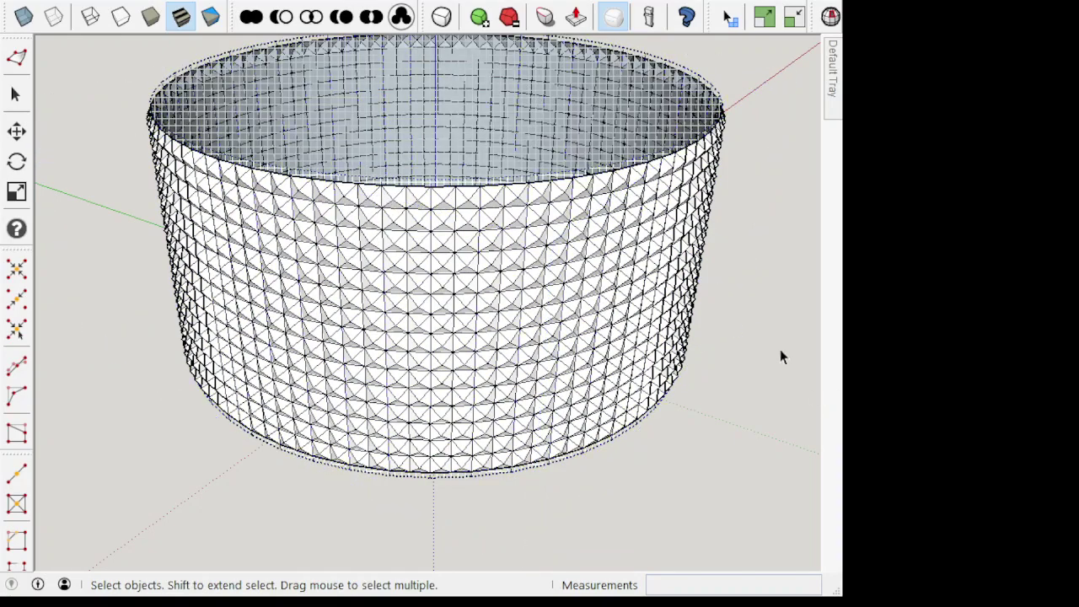
{"action": "mouse_move", "coordinate": [512, 155]}
{"action": "middle_mouse_down"}
{"action": "mouse_move", "coordinate": [477, 241]}
{"action": "mouse_move", "coordinate": [371, 171]}
{"action": "middle_mouse_up"}
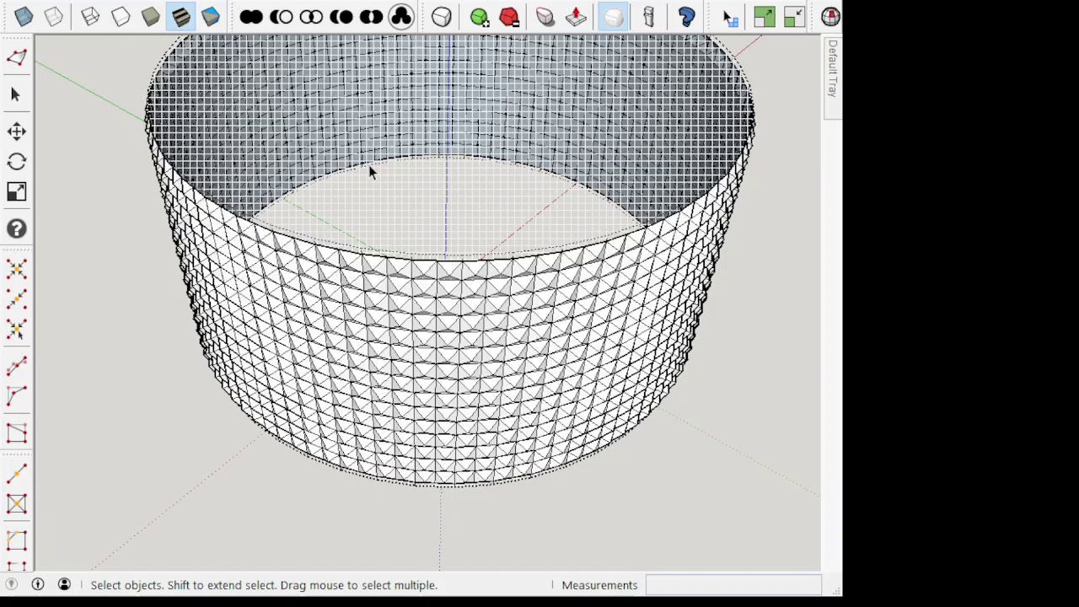
{"action": "left_click", "coordinate": [369, 166]}
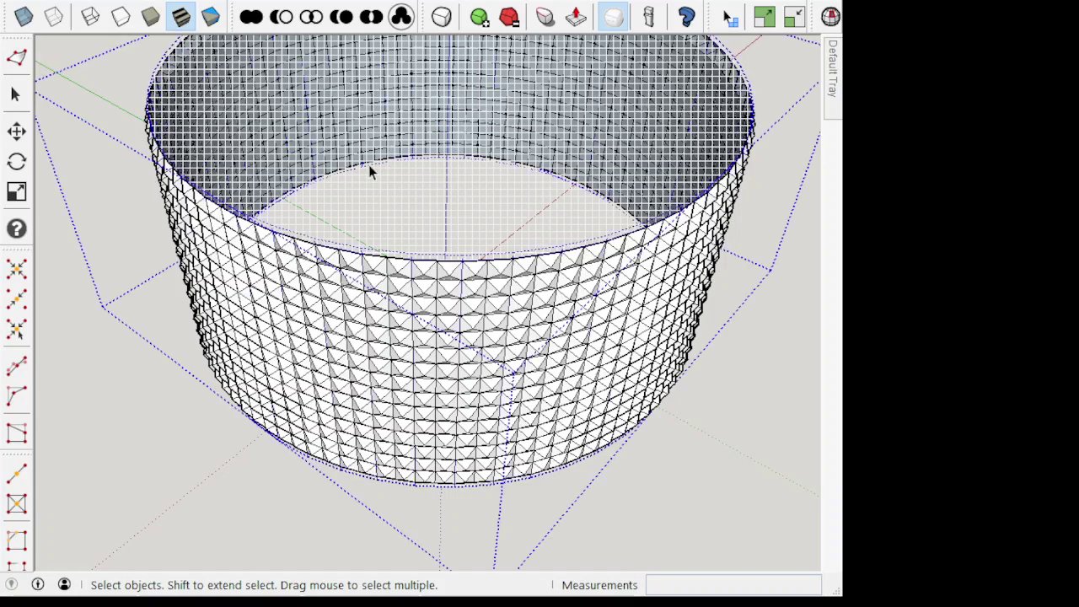
{"action": "right_click", "coordinate": [371, 171]}
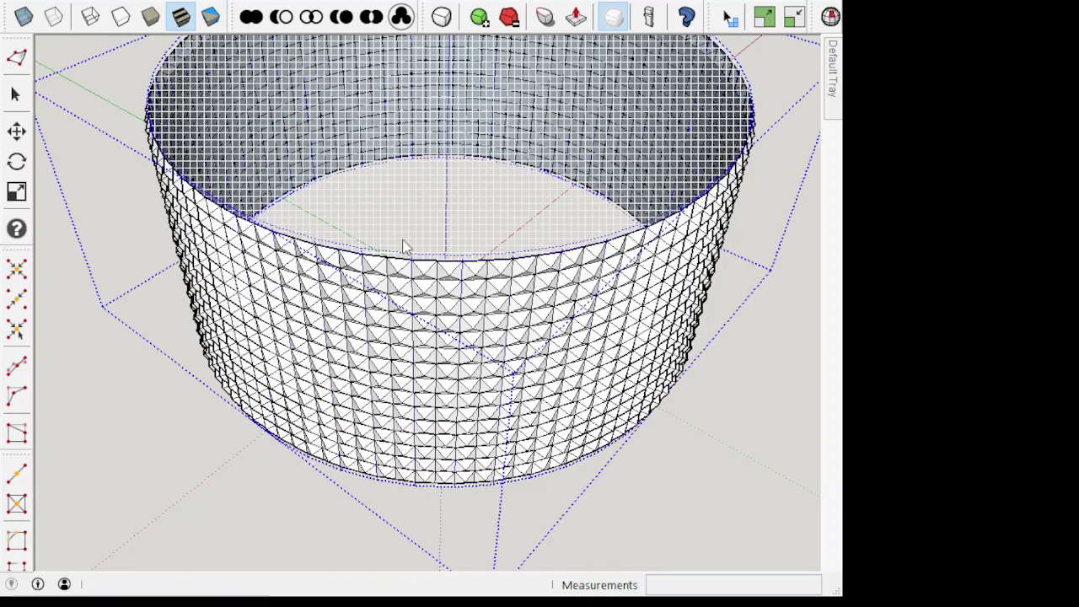
{"action": "left_click", "coordinate": [428, 289]}
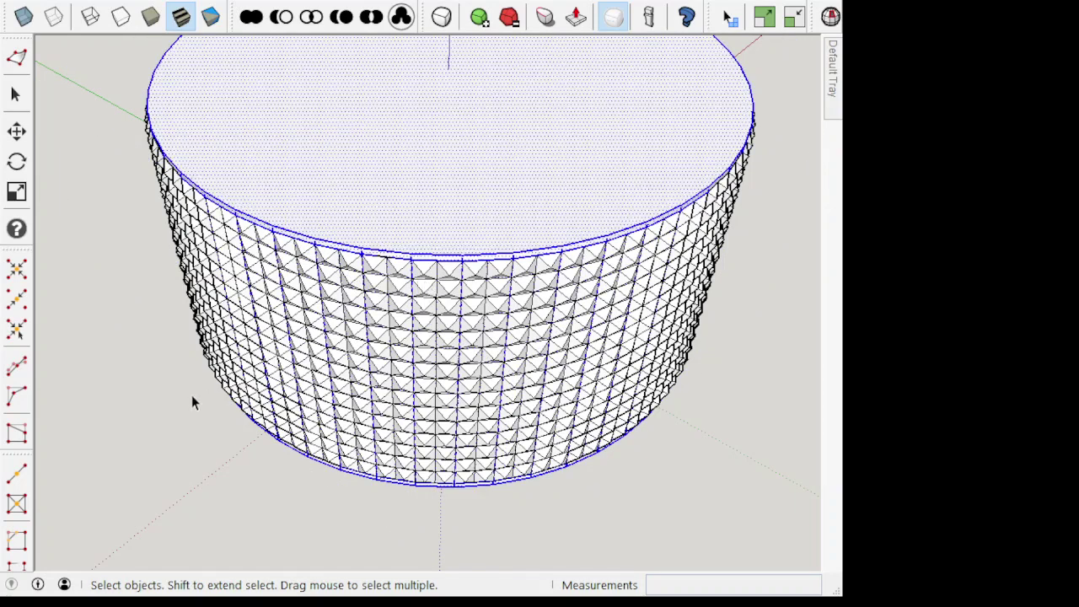
Step: Delete the cylinder's top face and its bottom face, leaving an open tube
{"action": "left_click", "coordinate": [306, 240]}
{"action": "left_click", "coordinate": [343, 215], "text": "shift"}
{"action": "key", "text": "Delete"}
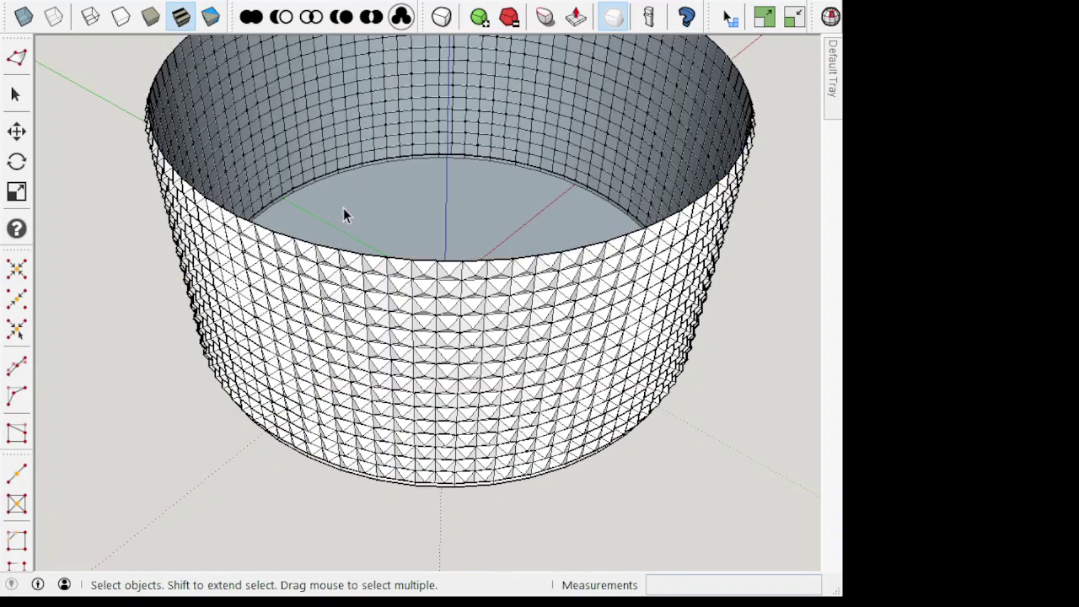
{"action": "mouse_move", "coordinate": [311, 308]}
{"action": "middle_mouse_down"}
{"action": "mouse_move", "coordinate": [354, 315]}
{"action": "mouse_move", "coordinate": [414, 273]}
{"action": "middle_mouse_up"}
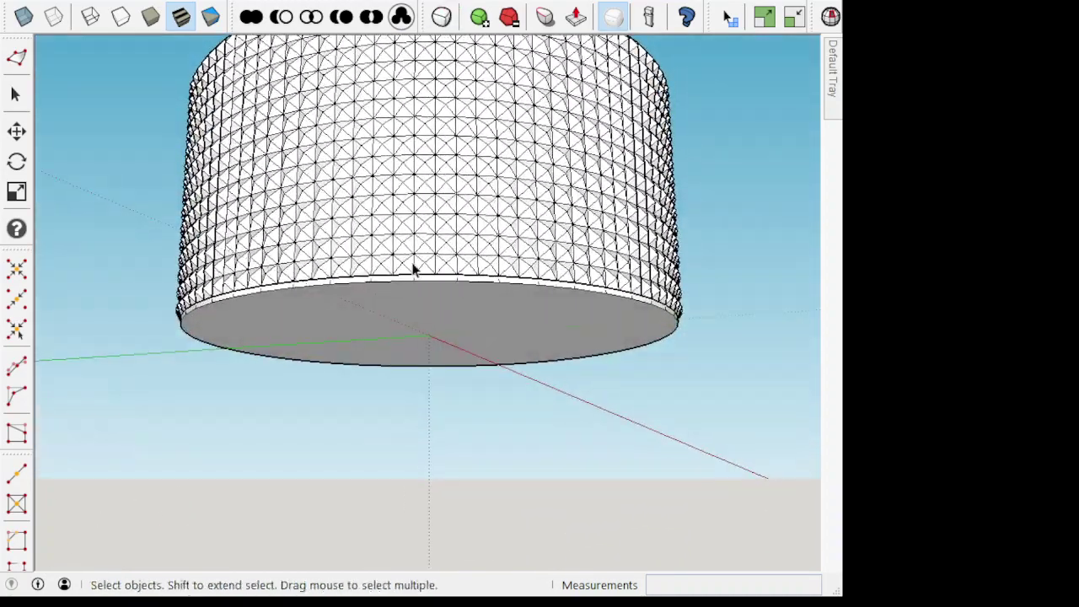
{"action": "double_click", "coordinate": [399, 312]}
{"action": "key", "text": "Delete"}
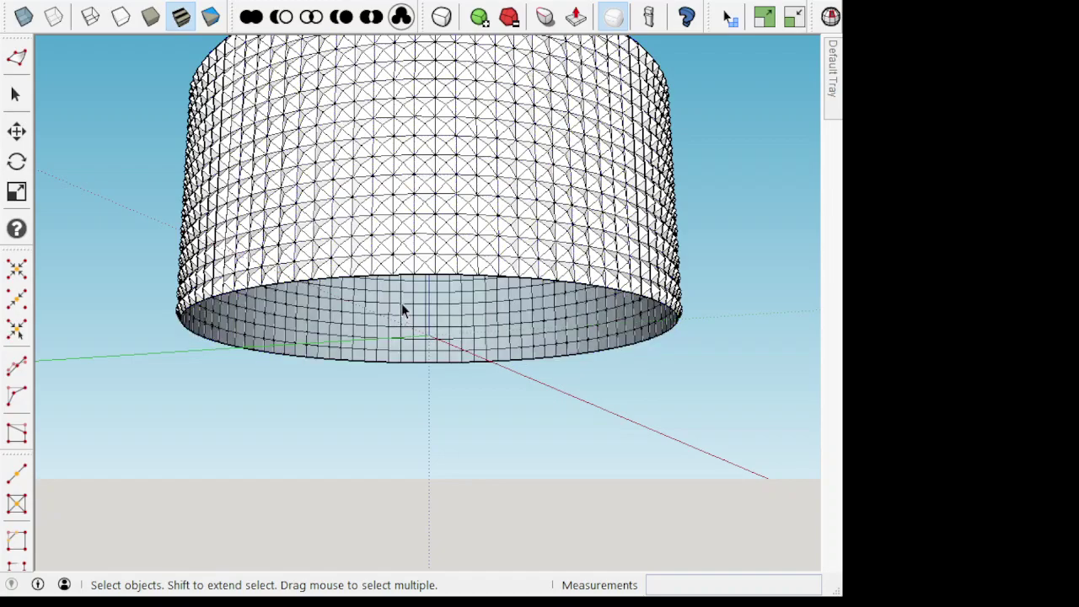
{"action": "middle_click_drag", "start_coordinate": [412, 186], "coordinate": [342, 511]}
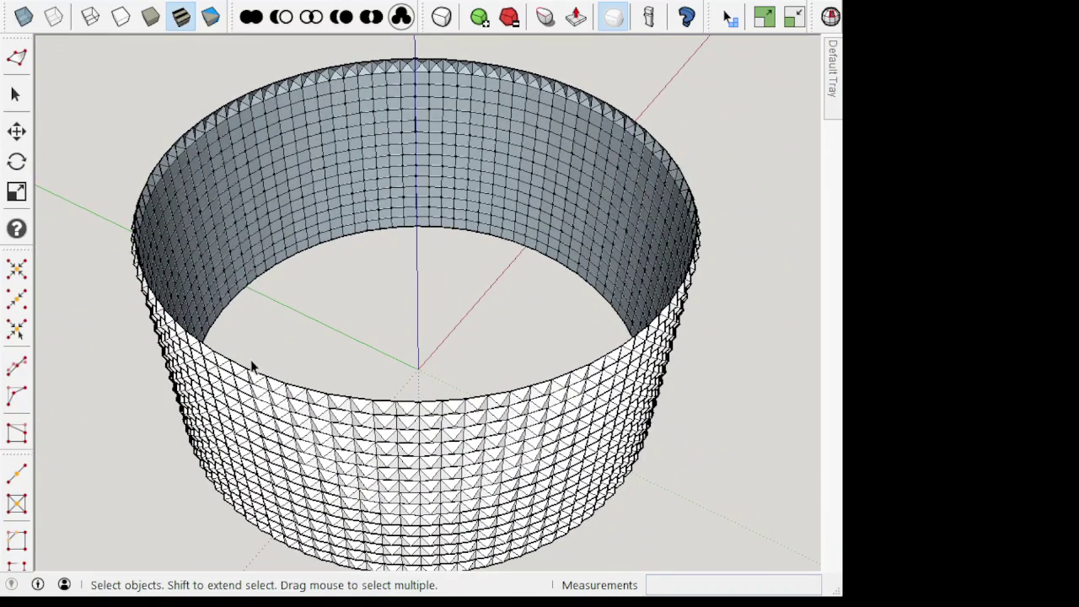
Step: Close the top rim with a face by drawing a line across it, then erase the line
{"action": "key", "text": "l"}
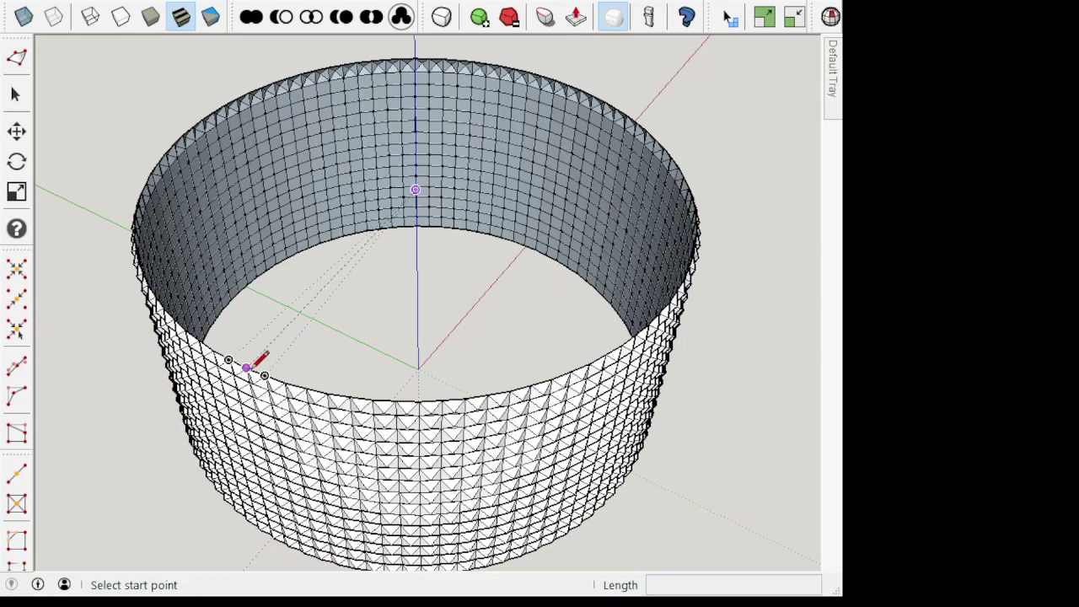
{"action": "left_click", "coordinate": [246, 368]}
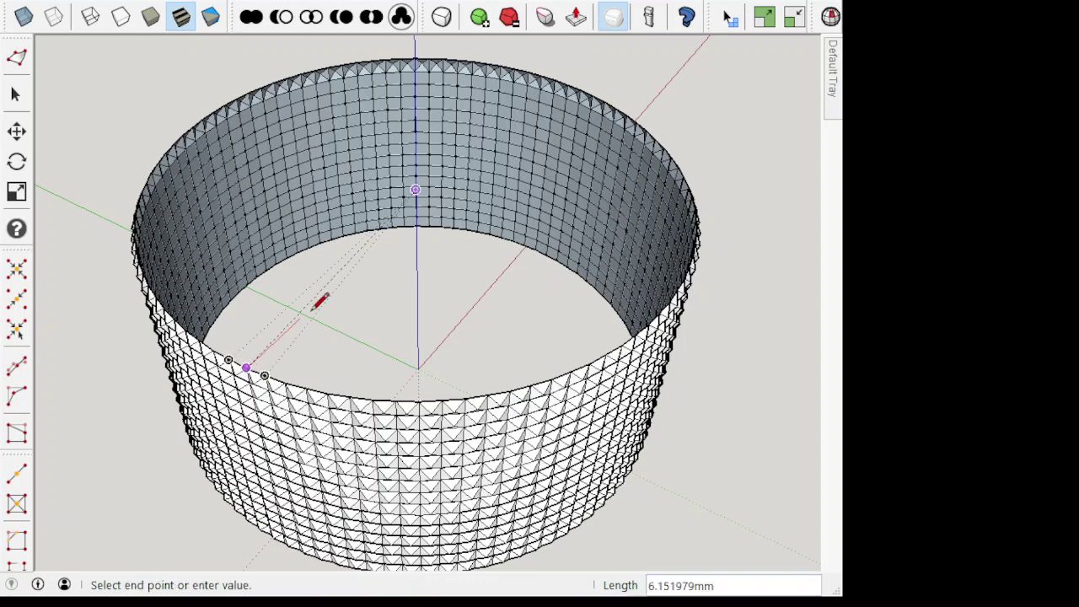
{"action": "left_click", "coordinate": [514, 67]}
{"action": "key", "text": "space"}
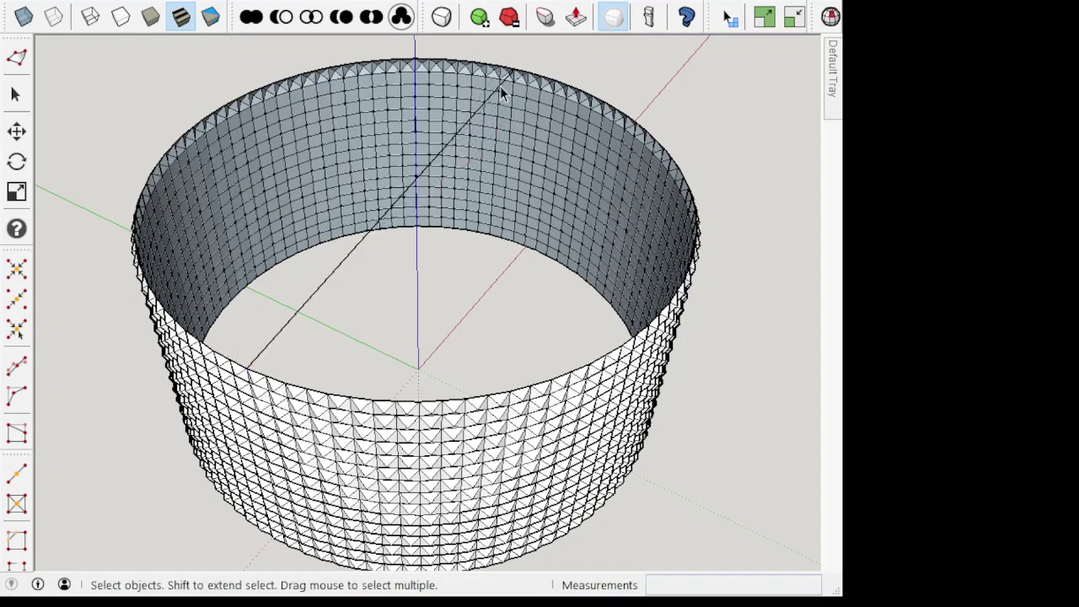
{"action": "left_click", "coordinate": [500, 85]}
{"action": "key", "text": "Delete"}
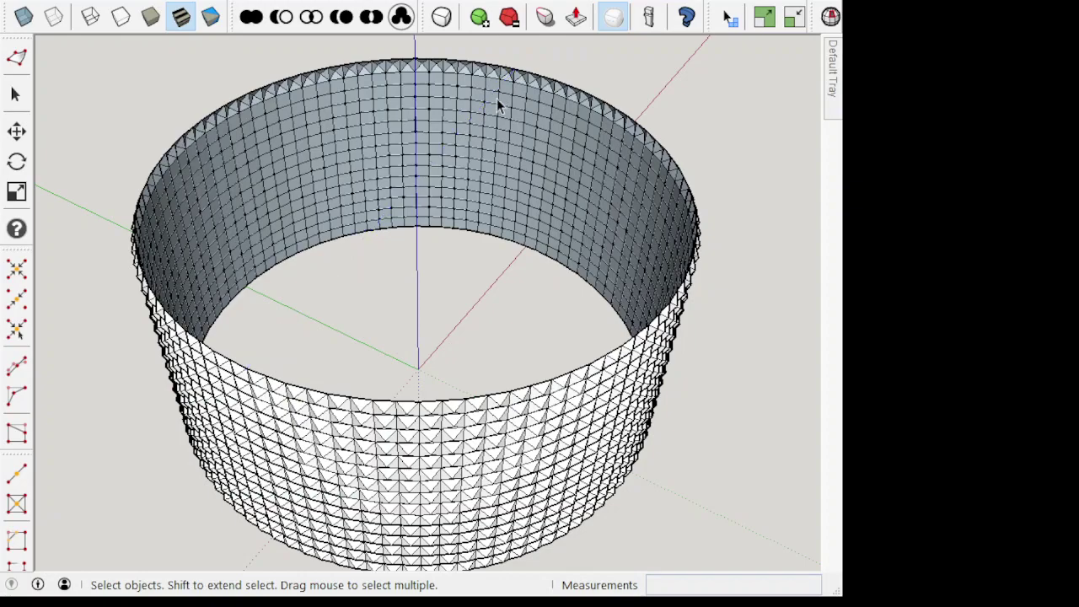
Step: From a lower view, draw and delete a second front-to-back rim line, then check the cylinder
{"action": "middle_click_drag", "start_coordinate": [419, 309], "coordinate": [407, 287]}
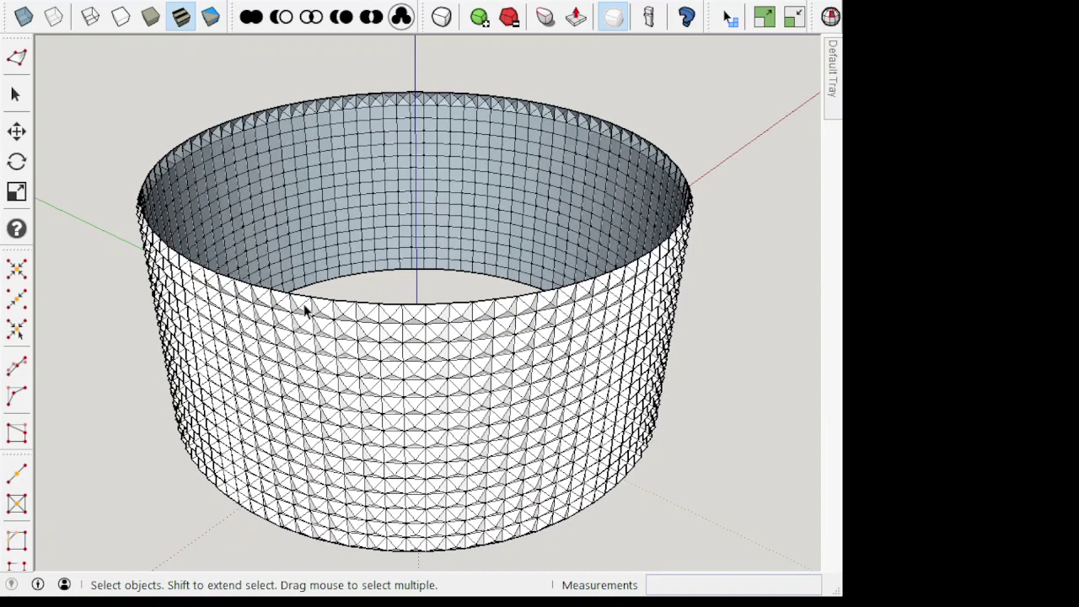
{"action": "key", "text": "l"}
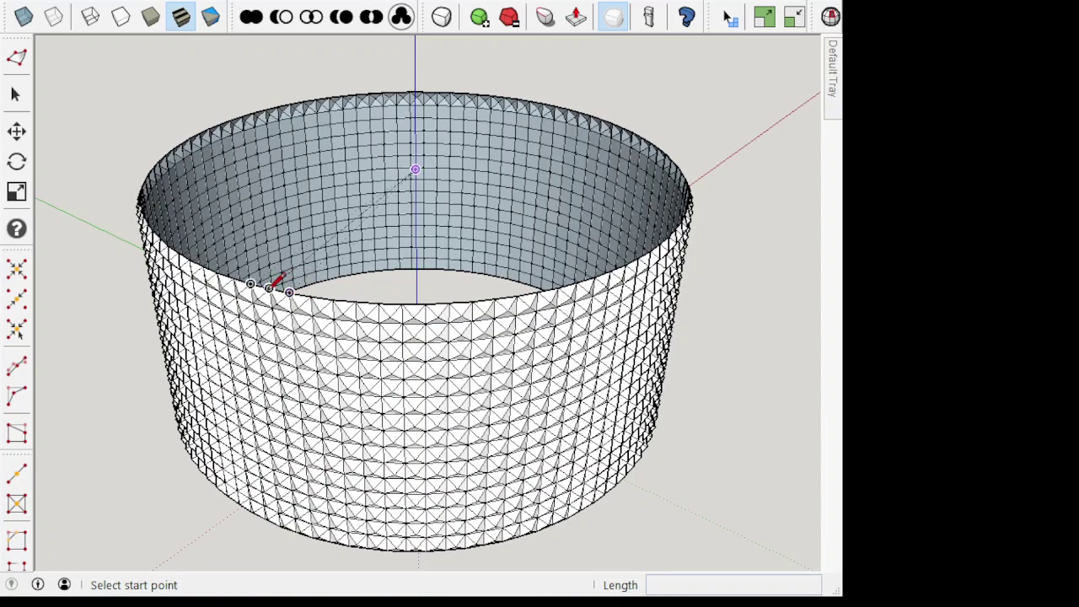
{"action": "left_click", "coordinate": [271, 287]}
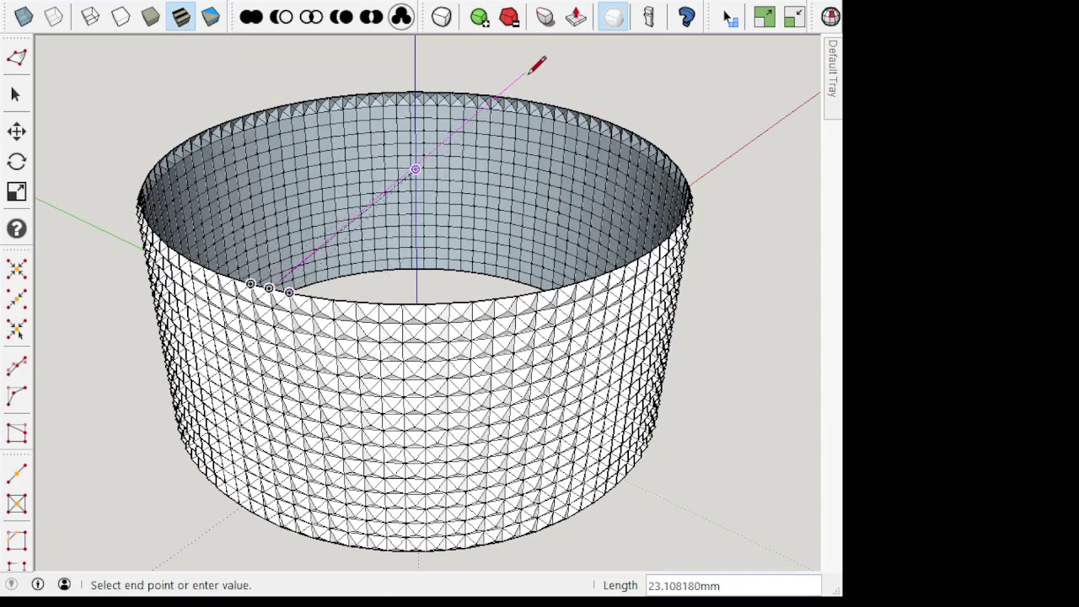
{"action": "left_click", "coordinate": [509, 93]}
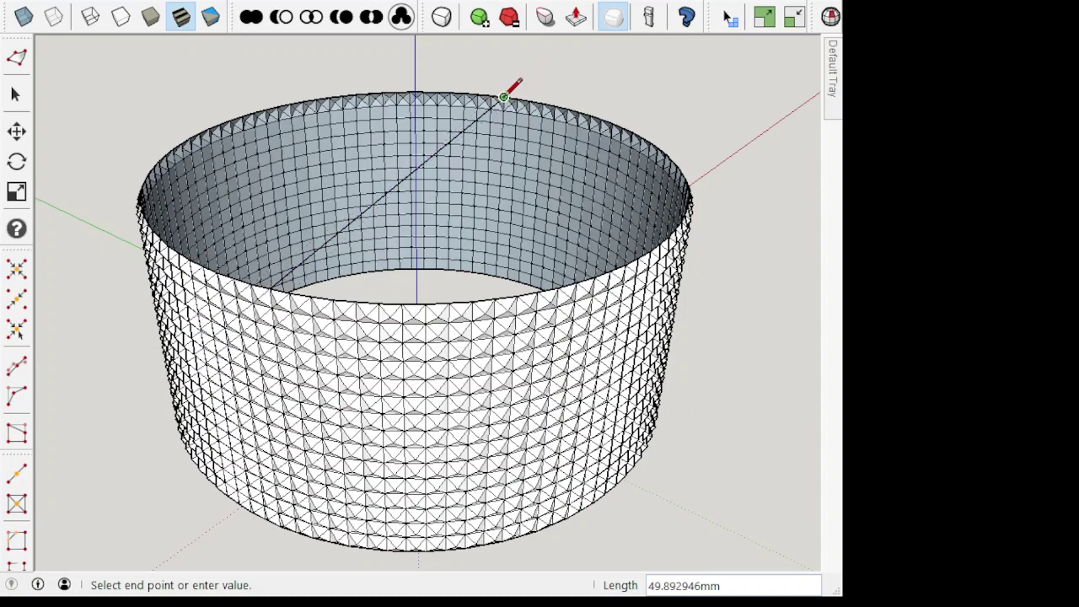
{"action": "key", "text": "space"}
{"action": "left_click", "coordinate": [484, 116]}
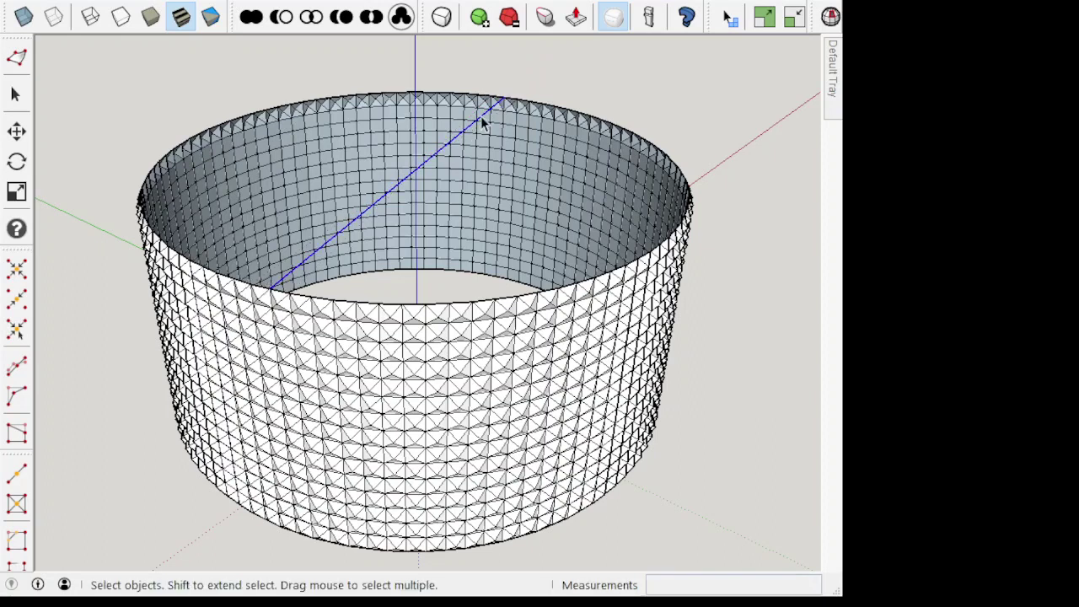
{"action": "key", "text": "Delete"}
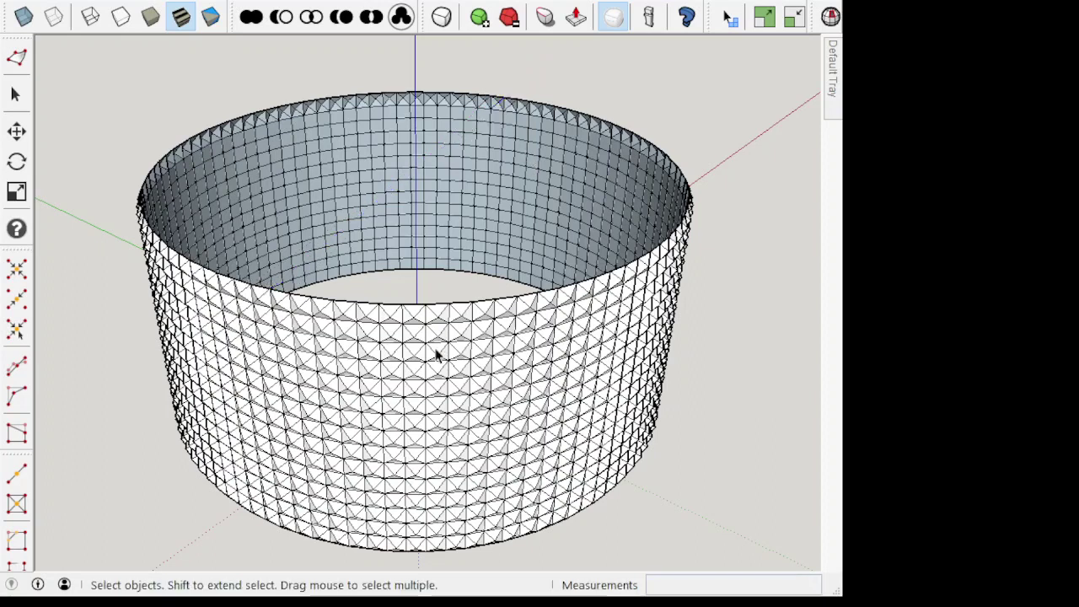
{"action": "left_click", "coordinate": [435, 354]}
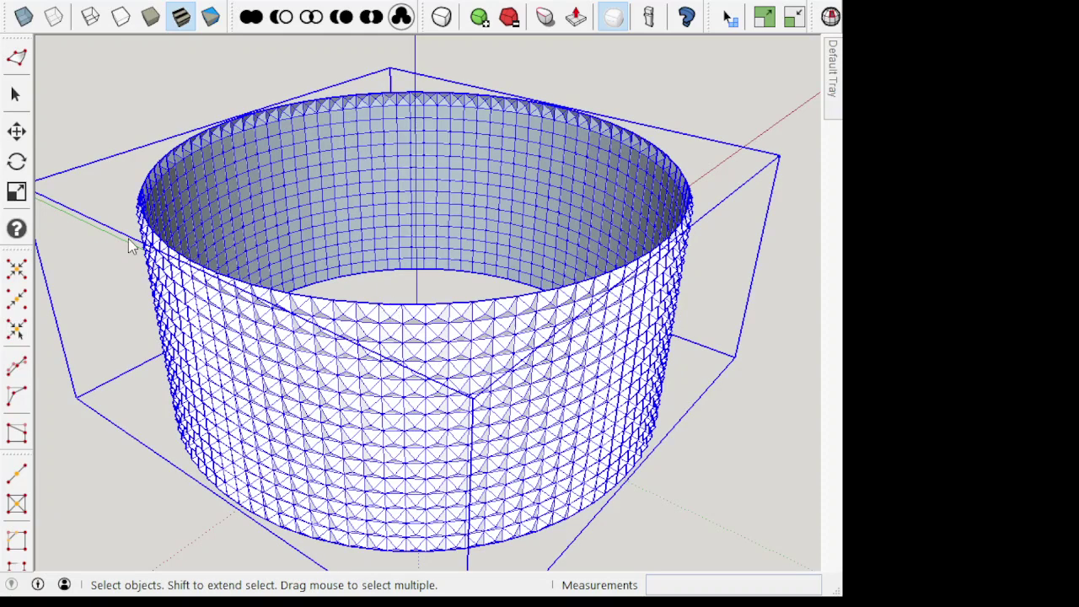
{"action": "left_click", "coordinate": [113, 91]}
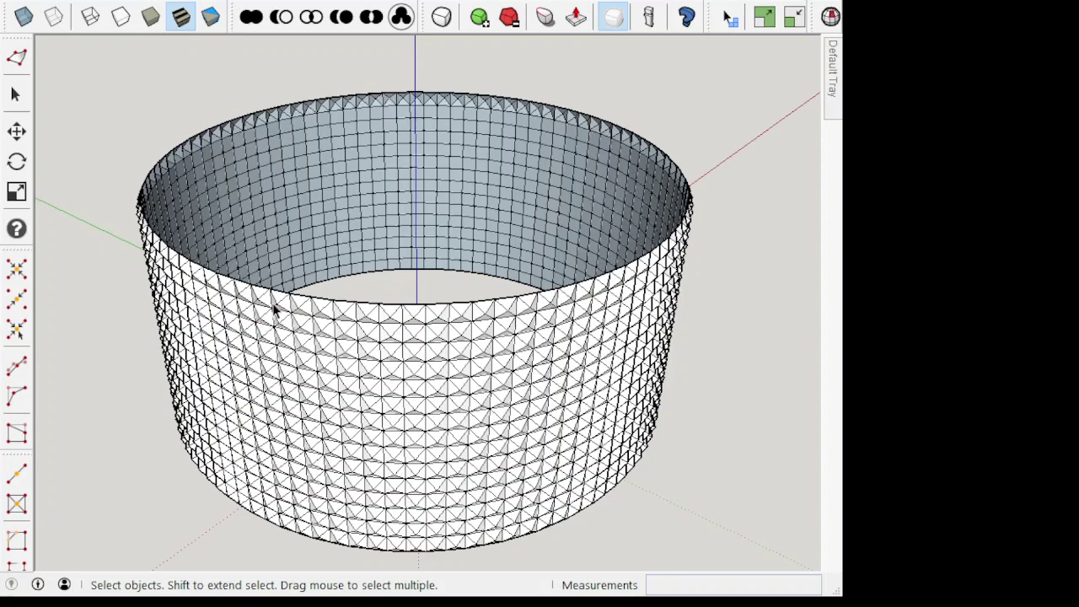
Step: Draw another line across the top rim to close the top face
{"action": "key", "text": "l"}
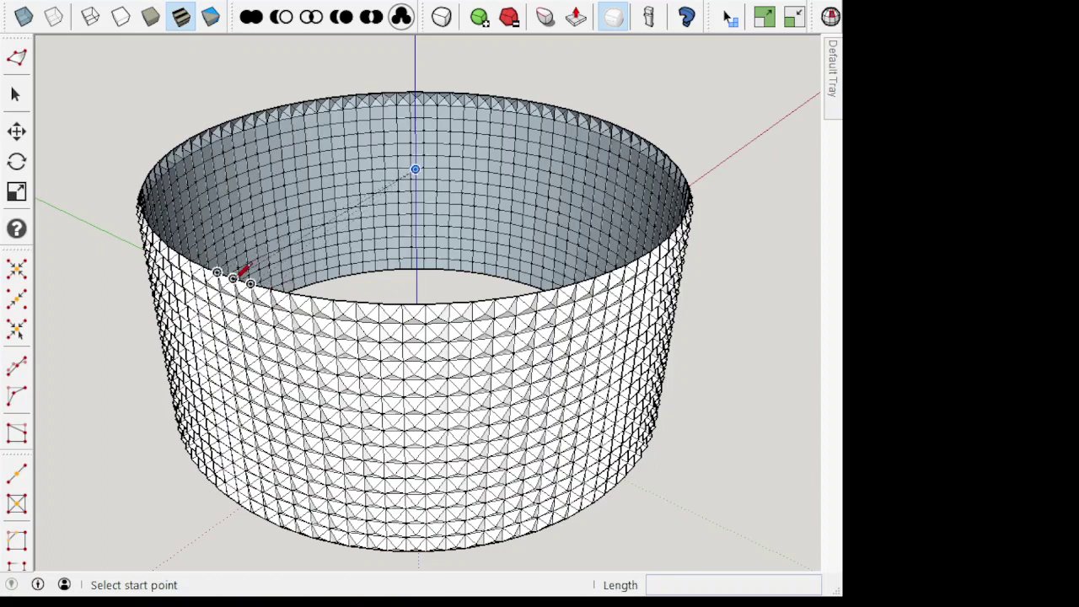
{"action": "left_click", "coordinate": [234, 277]}
{"action": "left_click", "coordinate": [533, 97]}
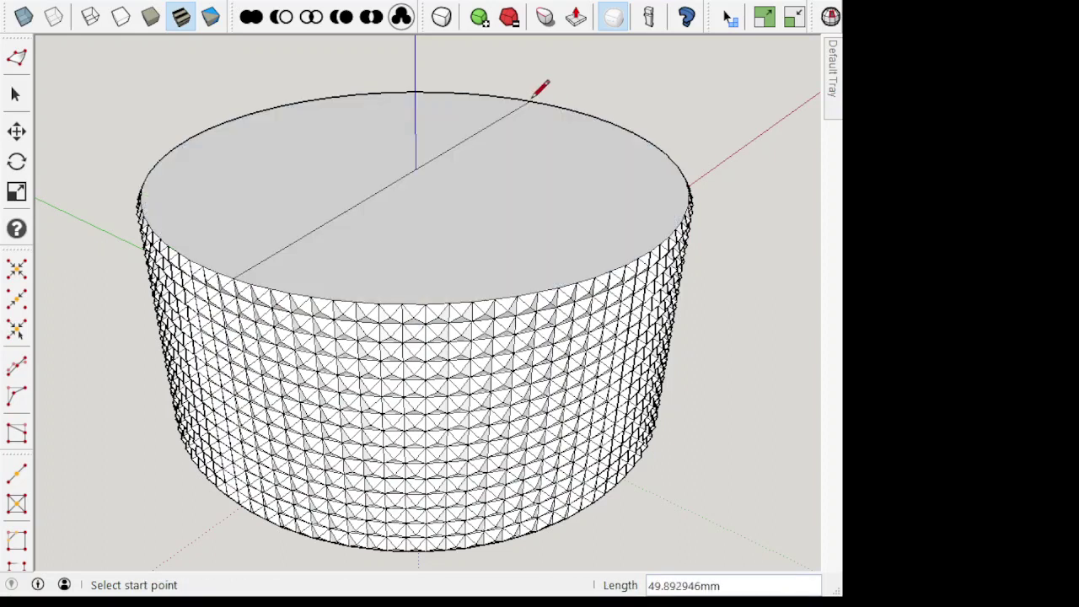
{"action": "key", "text": "space"}
{"action": "left_click", "coordinate": [498, 120]}
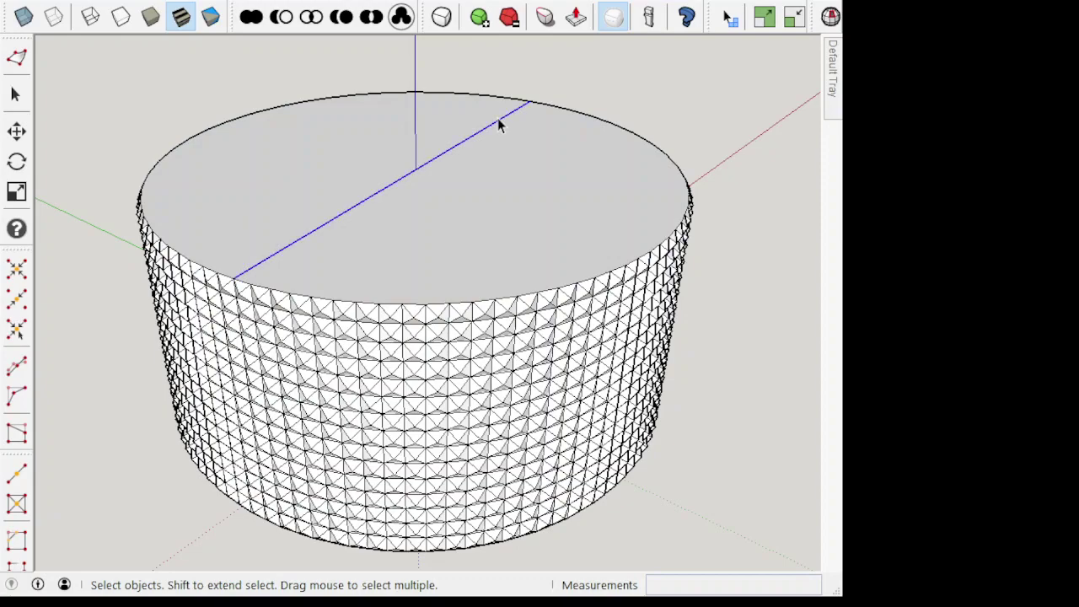
Step: Cap the bottom opening by drawing a rim-to-rim line and deleting the helper edge
{"action": "mouse_move", "coordinate": [455, 361]}
{"action": "middle_mouse_down"}
{"action": "mouse_move", "coordinate": [482, 101]}
{"action": "mouse_move", "coordinate": [442, 313]}
{"action": "mouse_move", "coordinate": [419, 291]}
{"action": "middle_mouse_up"}
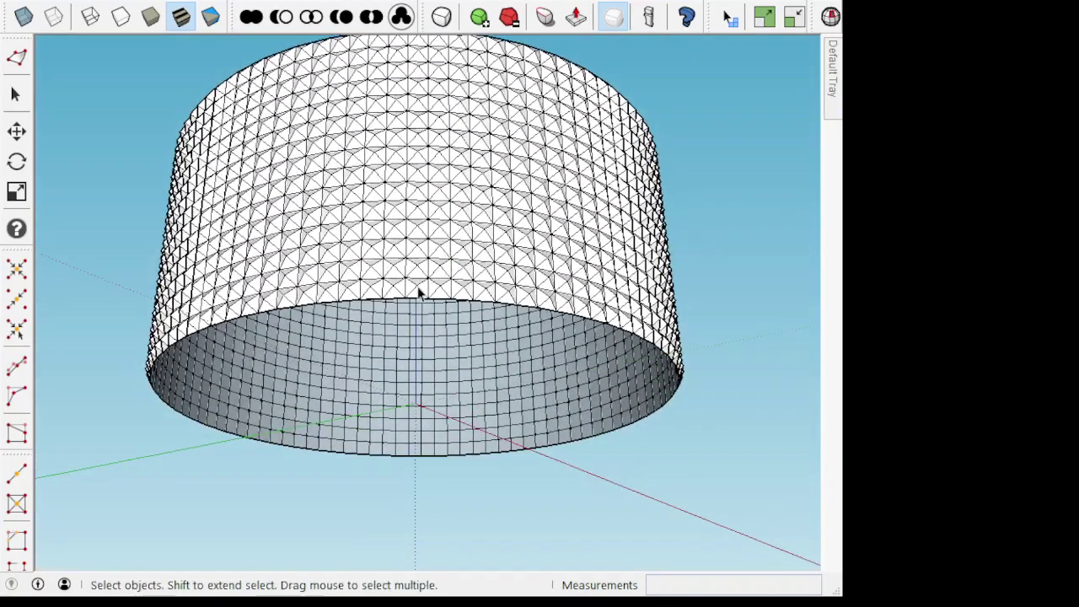
{"action": "key", "text": "l"}
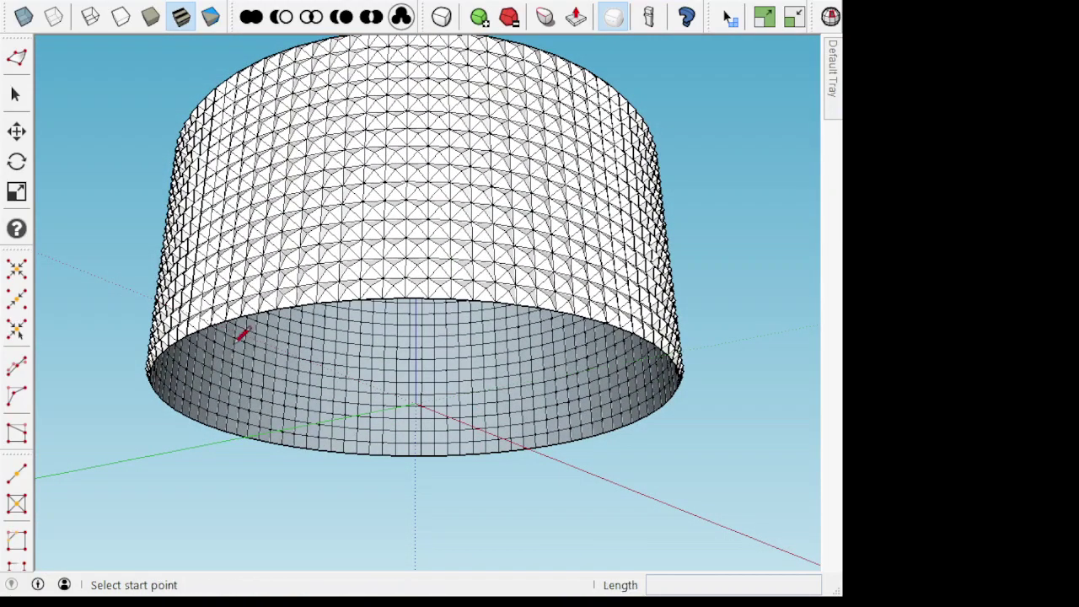
{"action": "left_click", "coordinate": [415, 398]}
{"action": "left_click", "coordinate": [235, 324]}
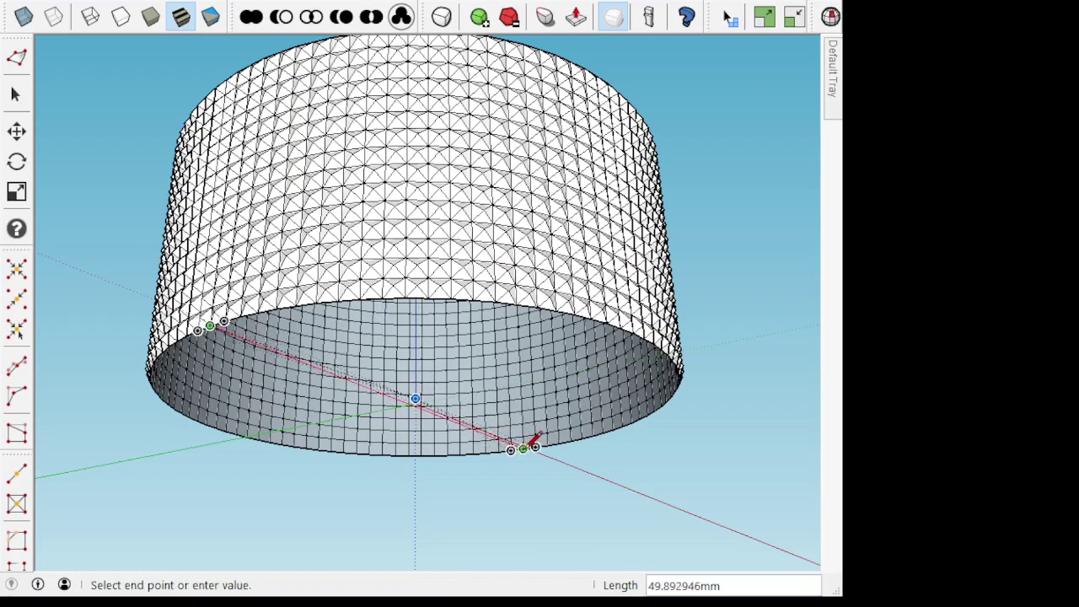
{"action": "left_click", "coordinate": [523, 449]}
{"action": "key", "text": "space"}
{"action": "left_click", "coordinate": [497, 440]}
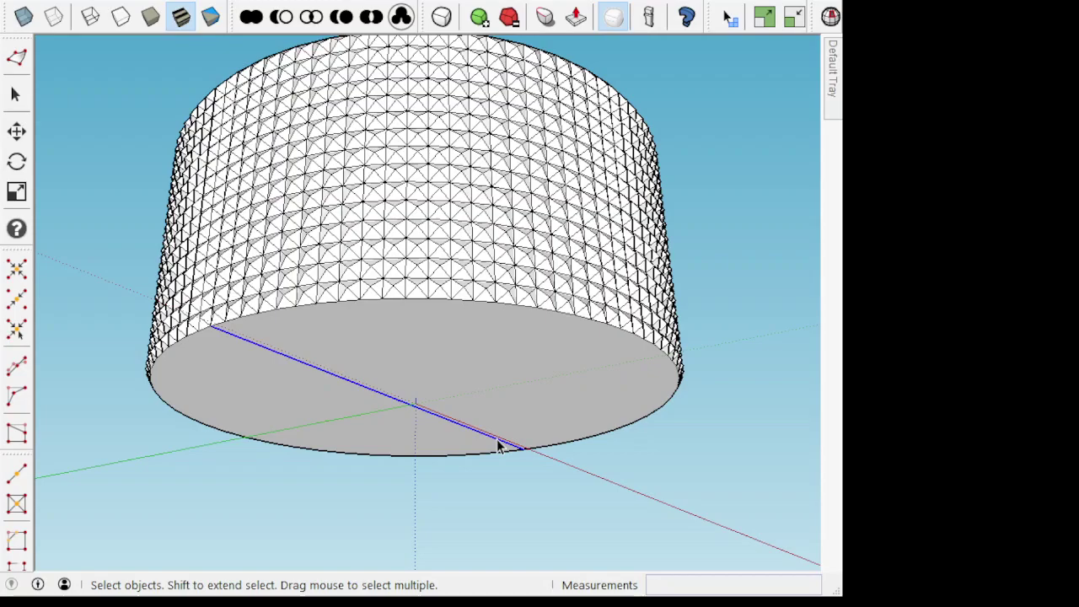
{"action": "key", "text": "Delete"}
{"action": "mouse_move", "coordinate": [462, 375]}
{"action": "middle_mouse_down"}
{"action": "mouse_move", "coordinate": [454, 335]}
{"action": "mouse_move", "coordinate": [414, 410]}
{"action": "middle_mouse_up"}
Step: Select all the cylinder geometry and make it a single group
{"action": "triple_click", "coordinate": [413, 408]}
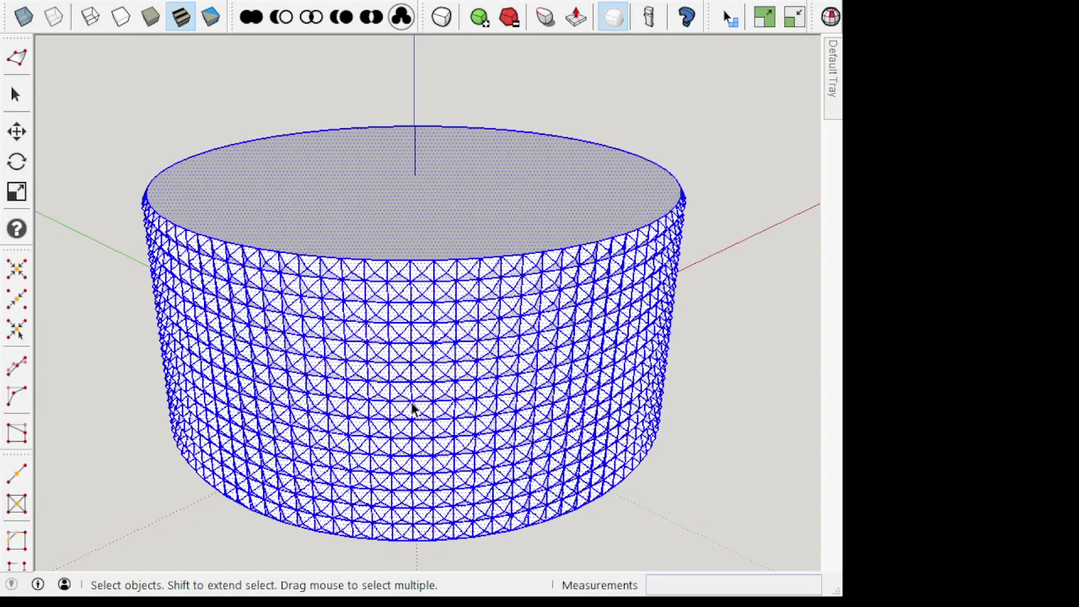
{"action": "right_click", "coordinate": [413, 408]}
{"action": "left_click", "coordinate": [485, 475]}
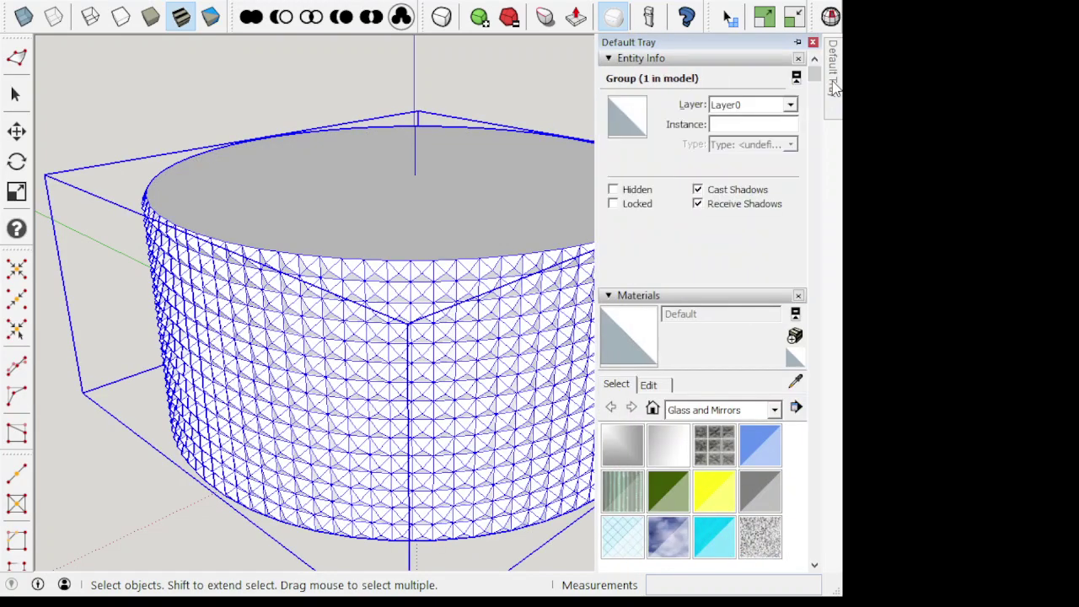
{"action": "left_click", "coordinate": [532, 62]}
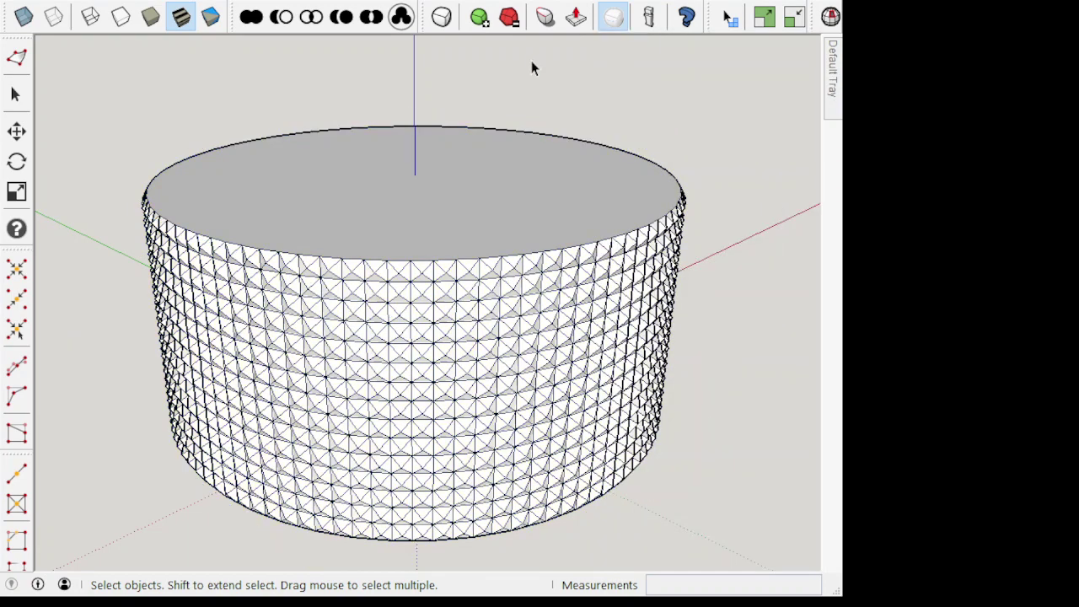
{"action": "left_click", "coordinate": [495, 193]}
Step: Fix the group's errors with Solid Inspector (volume 47617.29924 mm³), then open the group for editing
{"action": "left_click", "coordinate": [831, 17]}
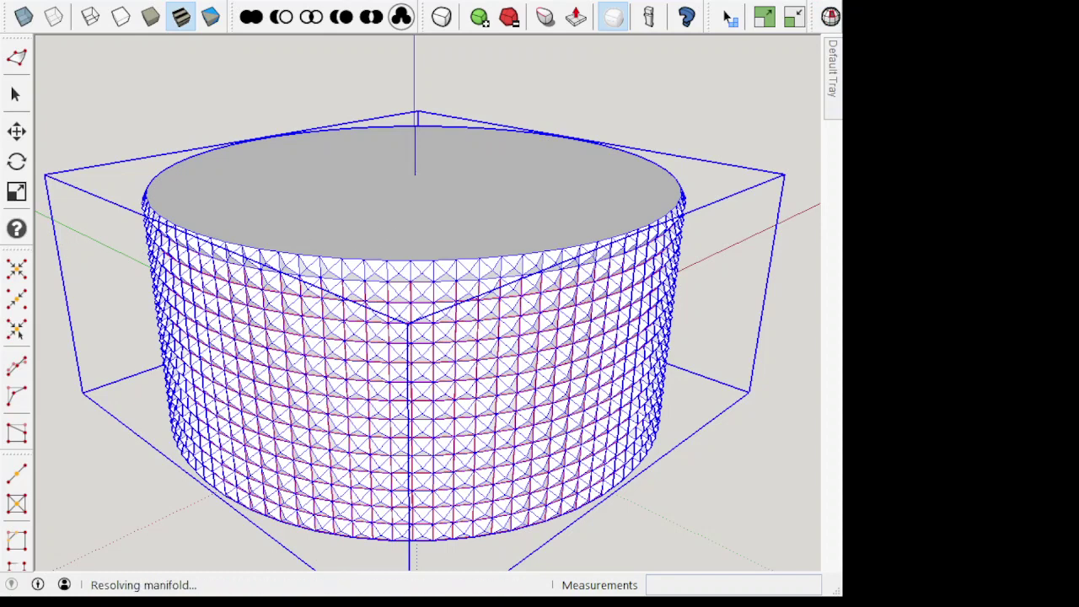
{"action": "key", "text": "space"}
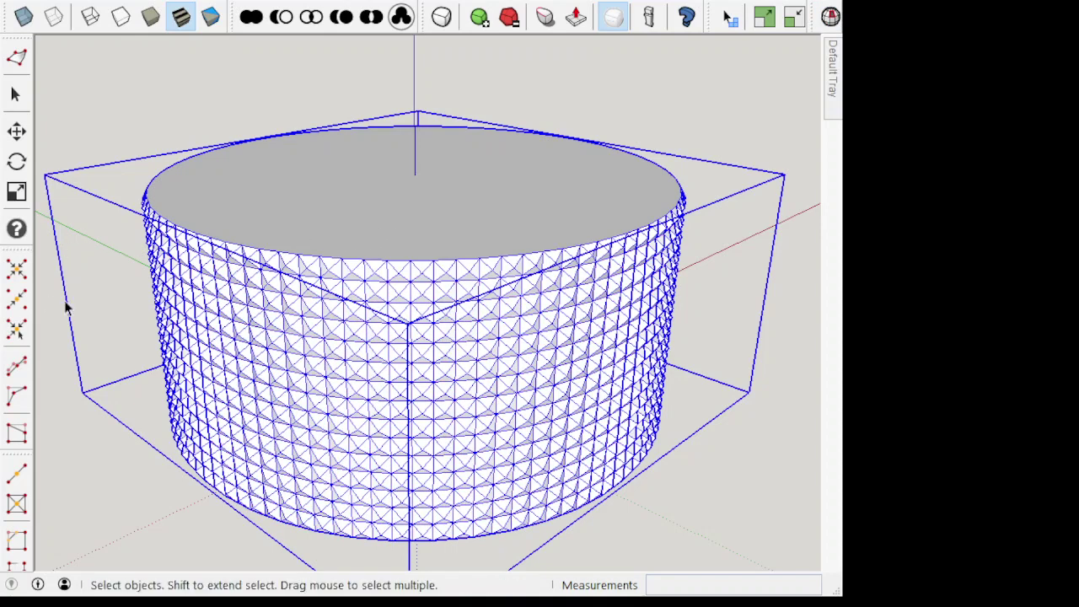
{"action": "left_click", "coordinate": [117, 111]}
{"action": "left_click", "coordinate": [252, 279]}
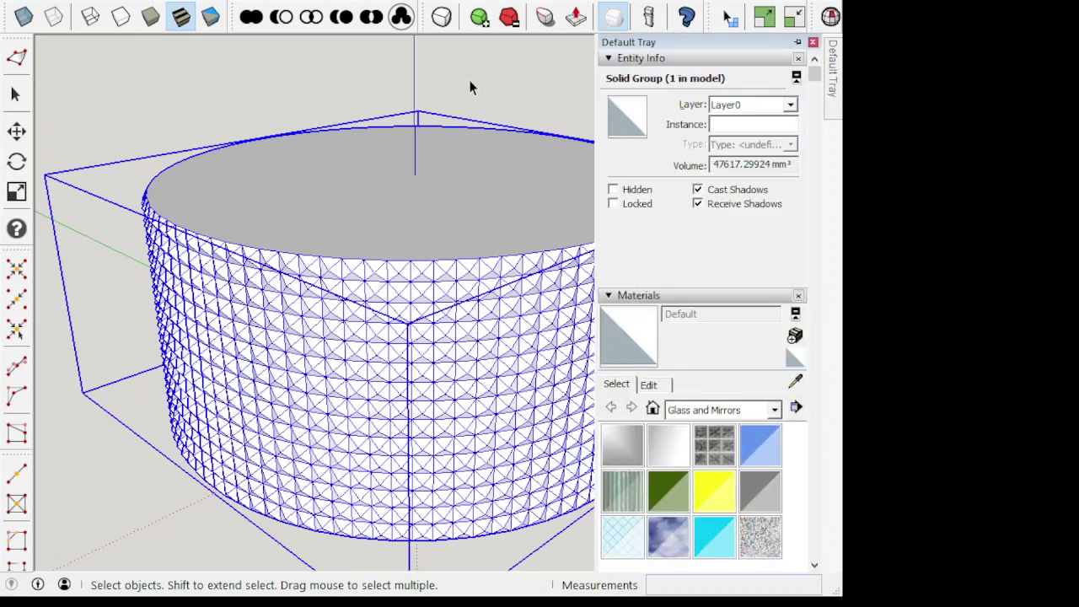
{"action": "left_click", "coordinate": [456, 110]}
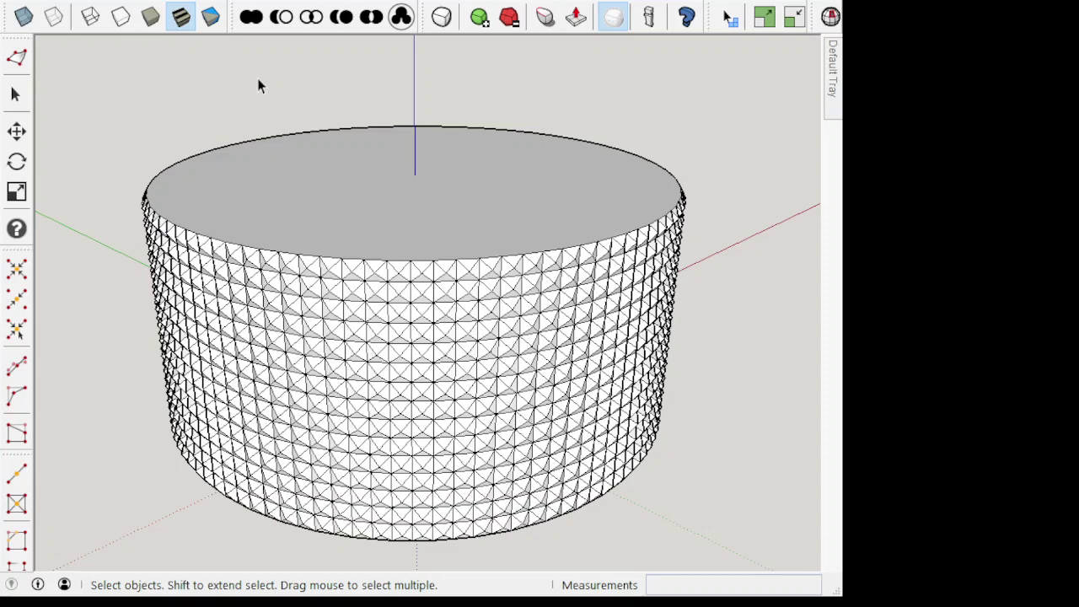
{"action": "left_click", "coordinate": [266, 199]}
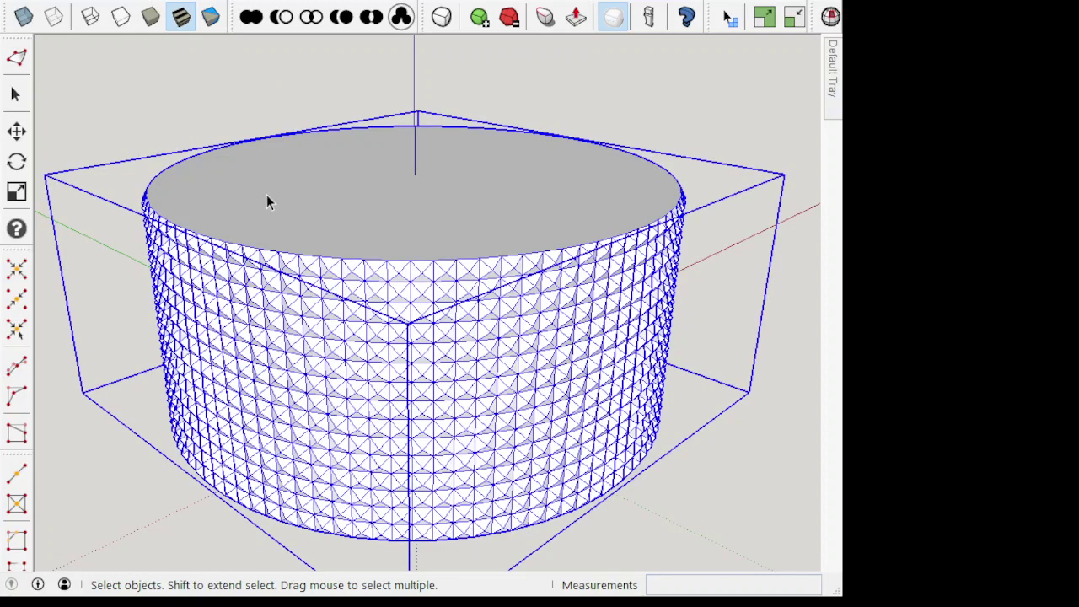
{"action": "double_click", "coordinate": [266, 199]}
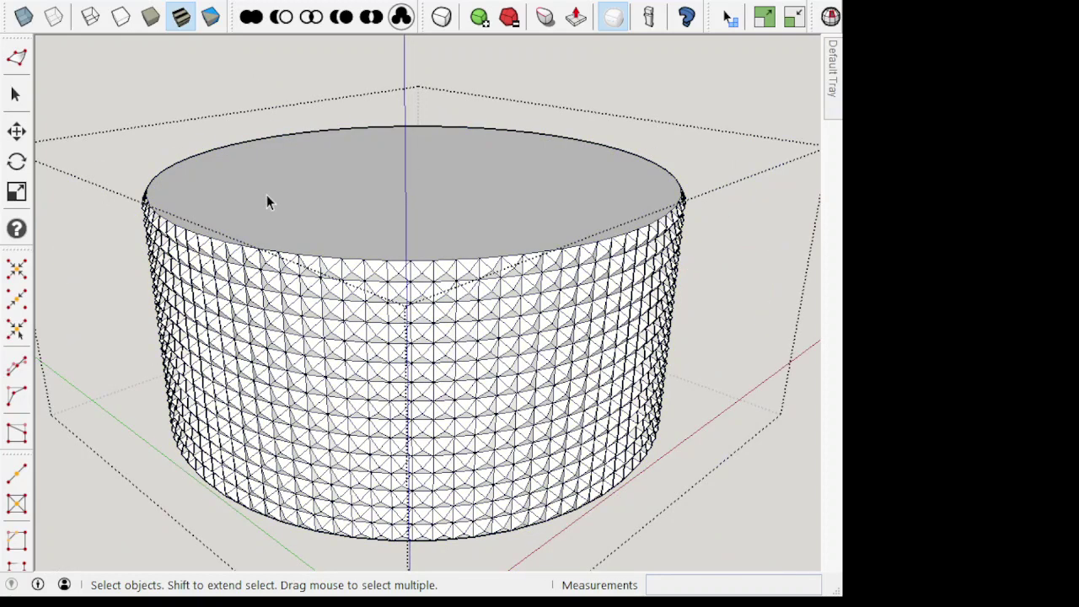
{"action": "left_click", "coordinate": [211, 202]}
{"action": "key", "text": "p"}
{"action": "left_click_drag", "start_coordinate": [212, 197], "coordinate": [211, 187]}
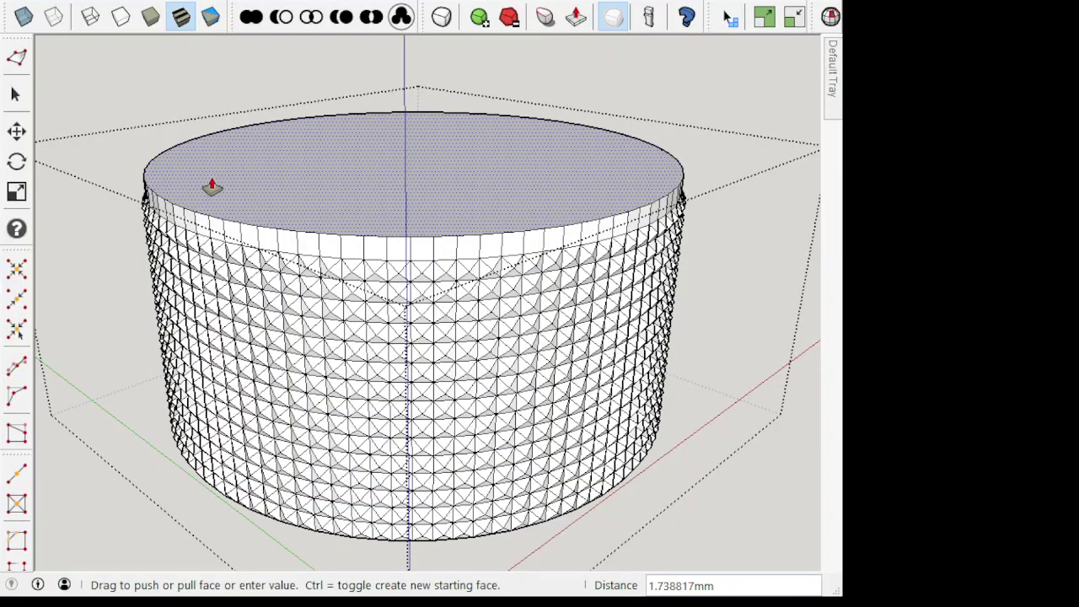
{"action": "key", "text": "Escape"}
{"action": "key", "text": "space"}
{"action": "mouse_move", "coordinate": [396, 316]}
{"action": "middle_mouse_down"}
{"action": "mouse_move", "coordinate": [323, 286]}
{"action": "mouse_move", "coordinate": [321, 303]}
{"action": "mouse_move", "coordinate": [351, 354]}
{"action": "middle_mouse_up"}
{"action": "middle_click_drag", "start_coordinate": [480, 369], "coordinate": [579, 207]}
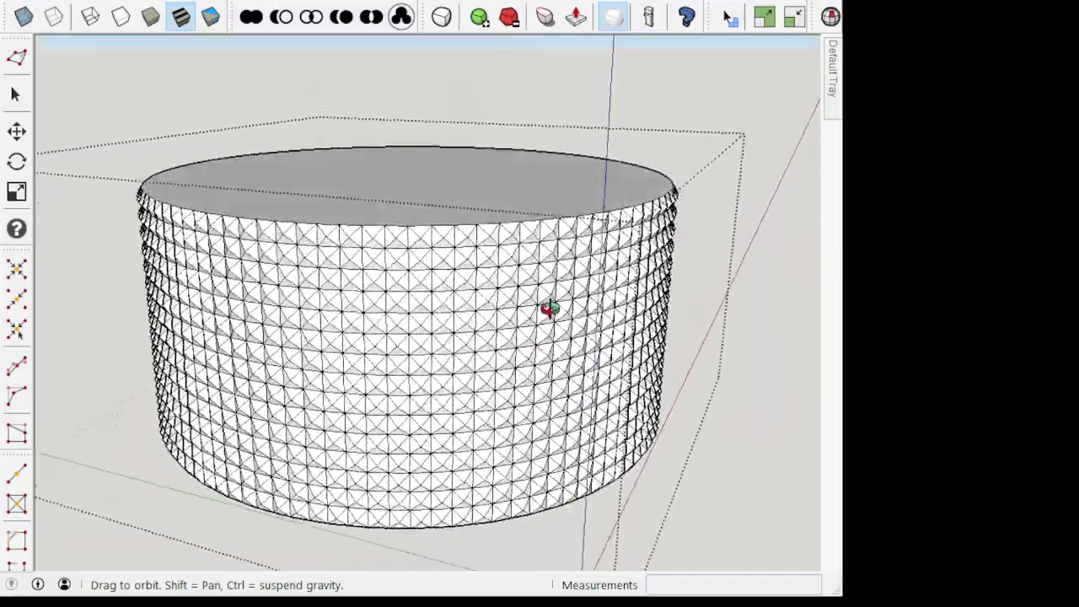
{"action": "mouse_move", "coordinate": [547, 169]}
{"action": "middle_mouse_down"}
{"action": "mouse_move", "coordinate": [311, 174]}
{"action": "mouse_move", "coordinate": [193, 204]}
{"action": "mouse_move", "coordinate": [146, 250]}
{"action": "mouse_move", "coordinate": [148, 445]}
{"action": "mouse_move", "coordinate": [178, 492]}
{"action": "mouse_move", "coordinate": [255, 531]}
{"action": "mouse_move", "coordinate": [289, 532]}
{"action": "middle_mouse_up"}
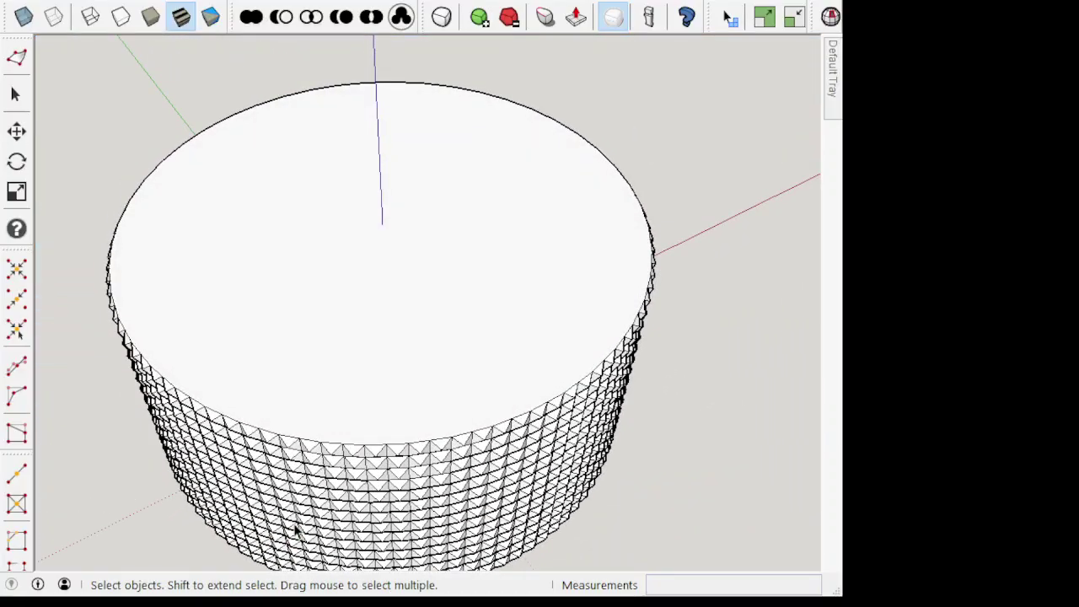
Step: Draw a radius-11 circle centred on the blue-axis point of the top cap
{"action": "key", "text": "c"}
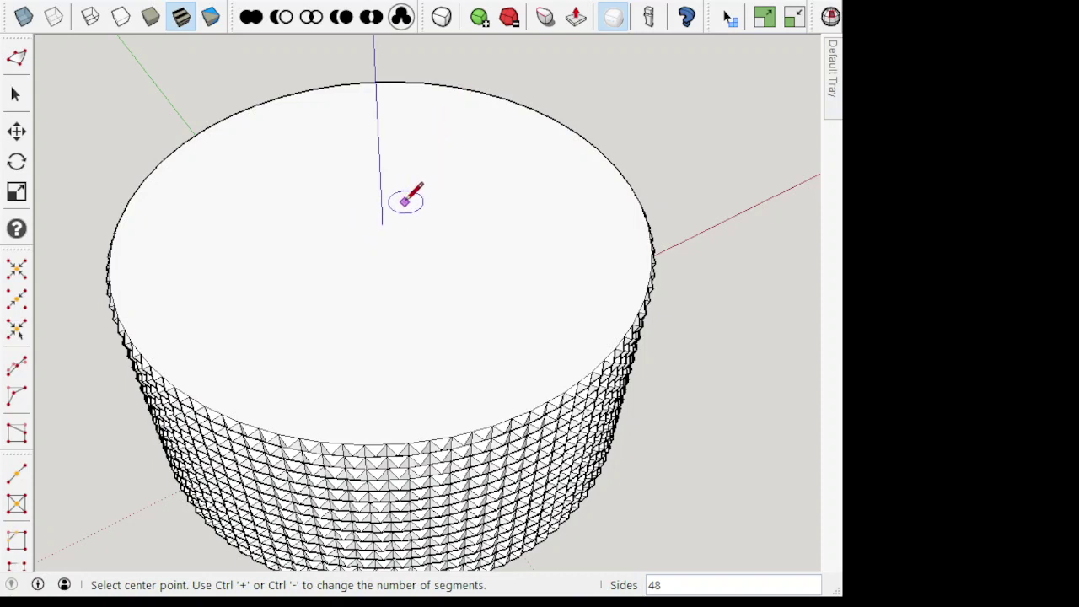
{"action": "left_click", "coordinate": [382, 224]}
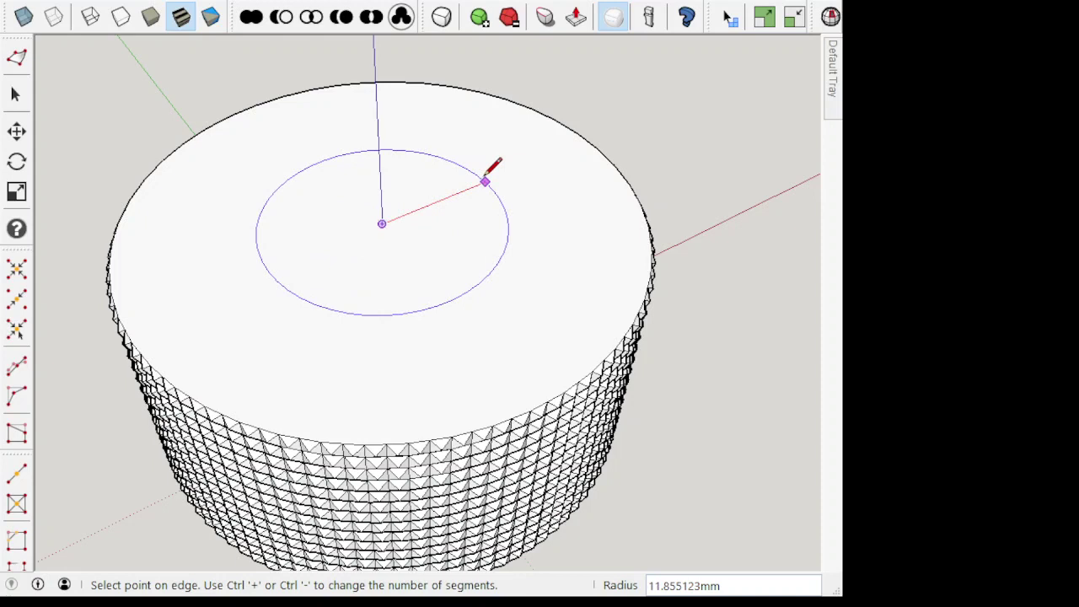
{"action": "type", "text": "11"}
{"action": "key", "text": "Return"}
{"action": "key", "text": "space"}
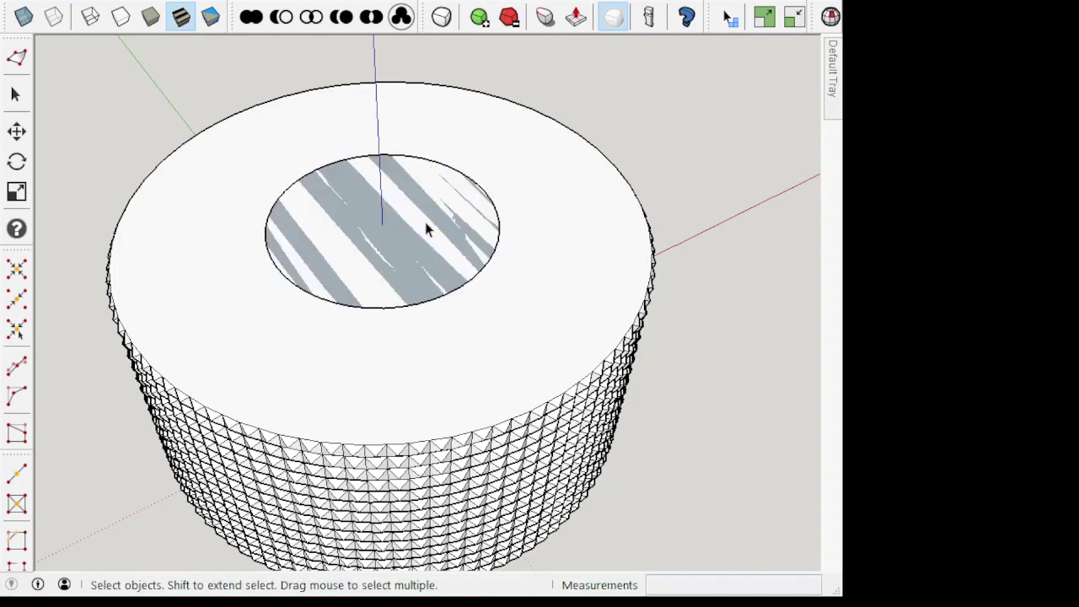
{"action": "left_click", "coordinate": [198, 242]}
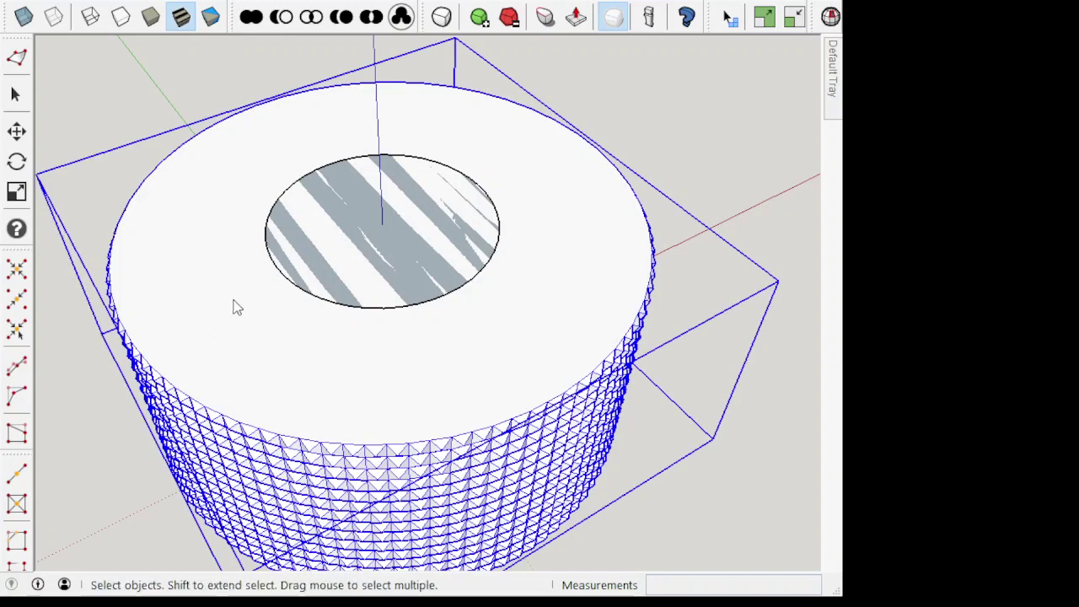
{"action": "left_click", "coordinate": [165, 108]}
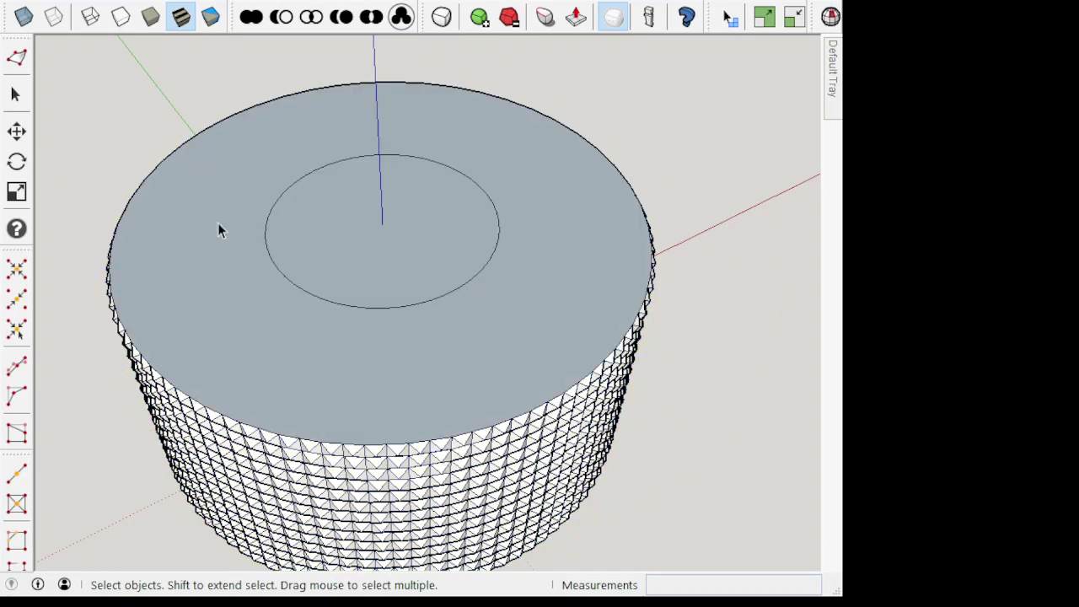
Step: Push the inner circle 25 mm down into the cylinder to form a hole
{"action": "left_click", "coordinate": [324, 245]}
{"action": "key", "text": "p"}
{"action": "left_click_drag", "start_coordinate": [323, 244], "coordinate": [335, 274]}
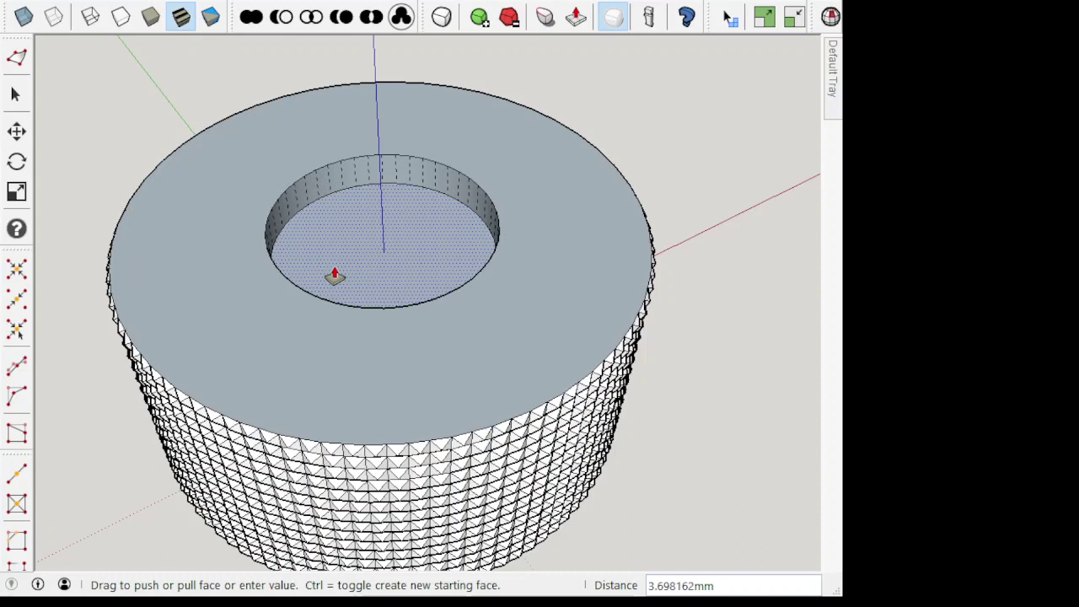
{"action": "type", "text": "25"}
{"action": "key", "text": "Return"}
{"action": "key", "text": "space"}
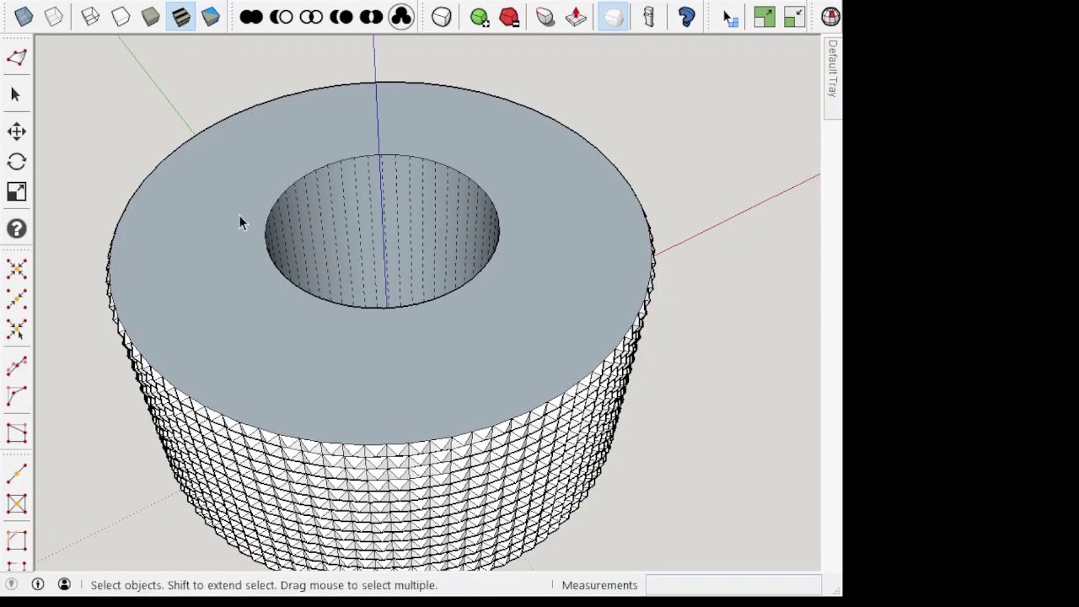
Step: Reverse the top ring face, then select faces inside the hole to flip next
{"action": "right_click", "coordinate": [240, 221]}
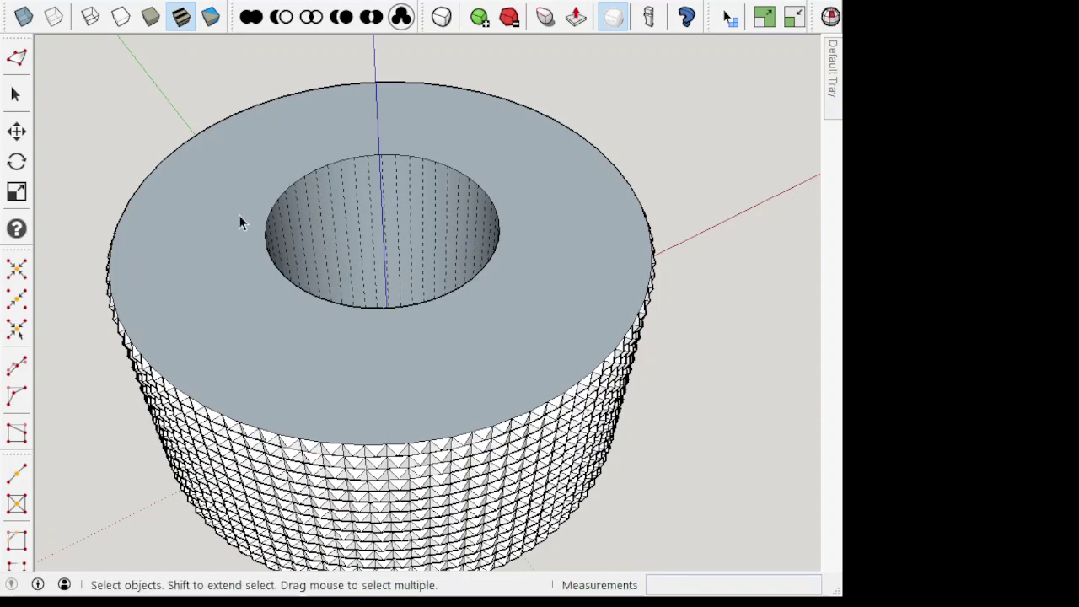
{"action": "left_click", "coordinate": [281, 391]}
{"action": "left_click", "coordinate": [325, 225]}
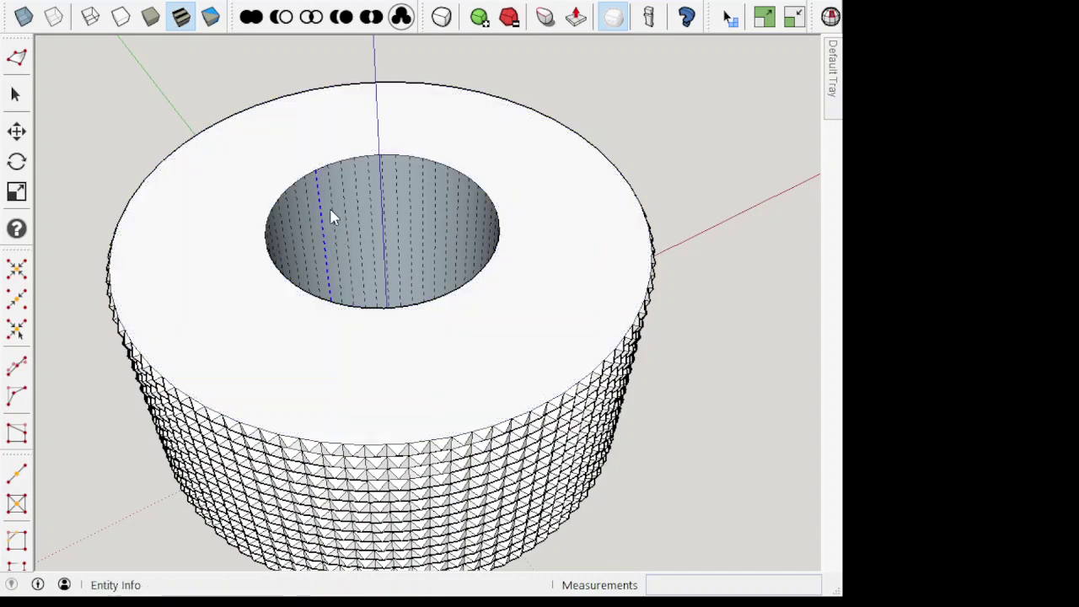
{"action": "left_click", "coordinate": [329, 214]}
{"action": "left_click", "coordinate": [214, 80]}
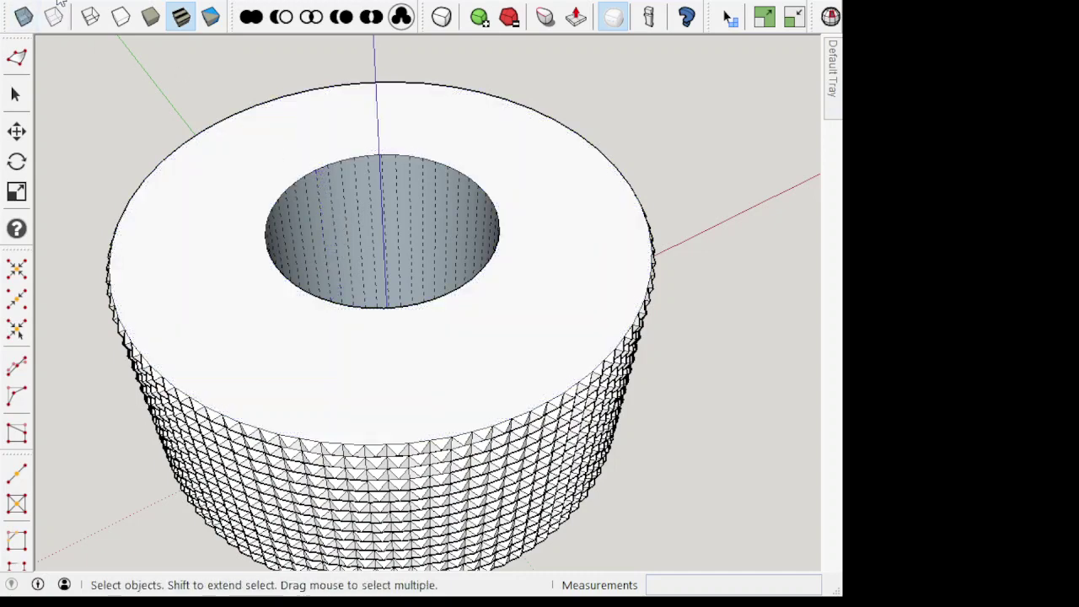
{"action": "right_click", "coordinate": [319, 242]}
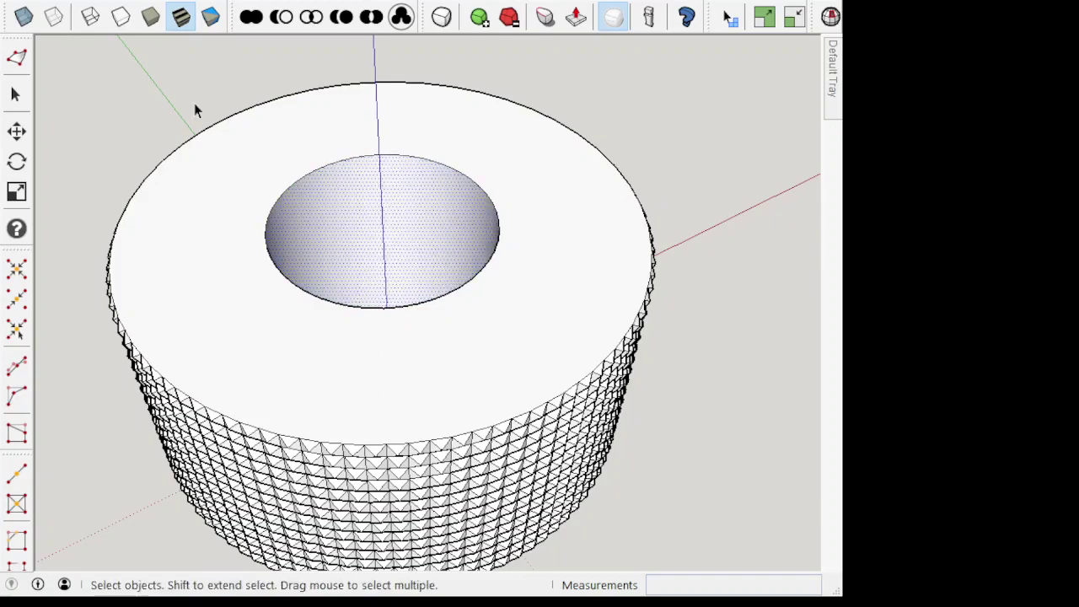
Step: From below, select all the cylinder geometry and intersect faces with the selection
{"action": "left_click", "coordinate": [138, 53]}
{"action": "middle_click_drag", "start_coordinate": [231, 435], "coordinate": [300, 164]}
{"action": "middle_click_drag", "start_coordinate": [296, 315], "coordinate": [344, 204]}
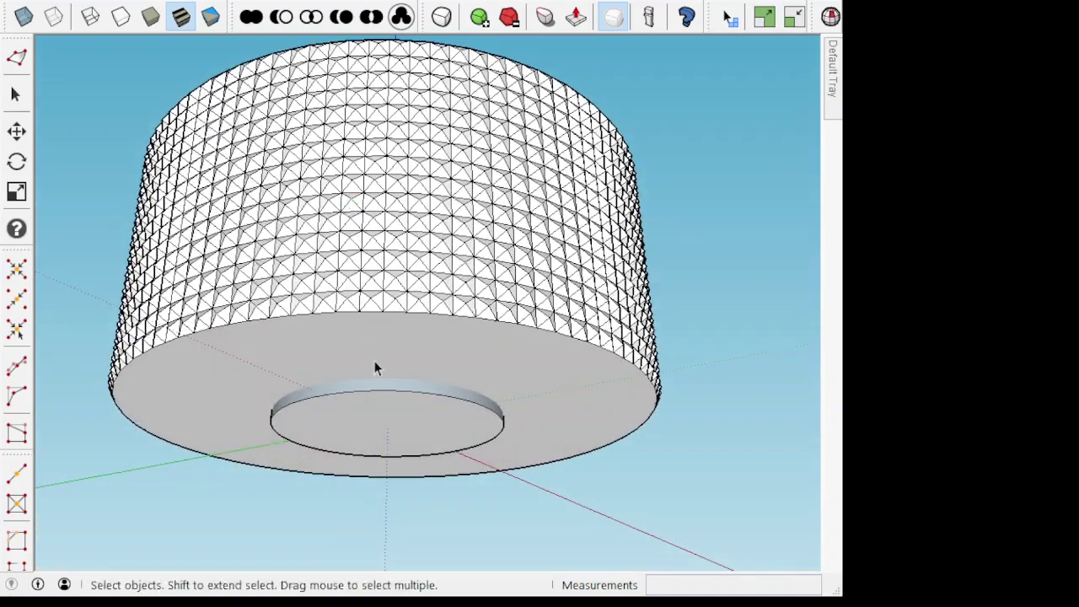
{"action": "left_click", "coordinate": [367, 390]}
{"action": "triple_click", "coordinate": [365, 373]}
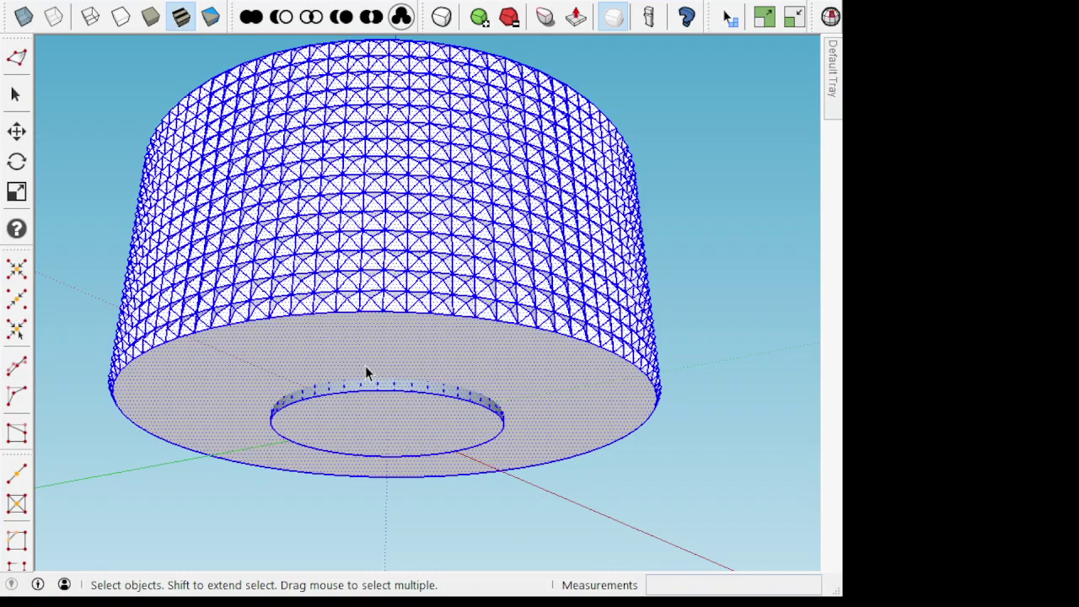
{"action": "right_click", "coordinate": [367, 374]}
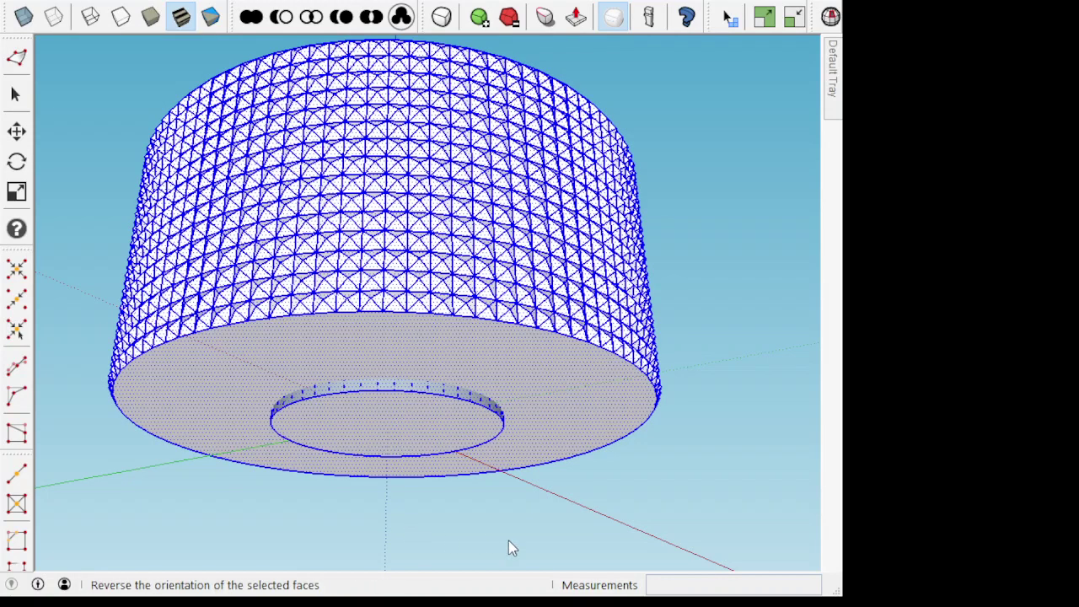
{"action": "left_click", "coordinate": [592, 552]}
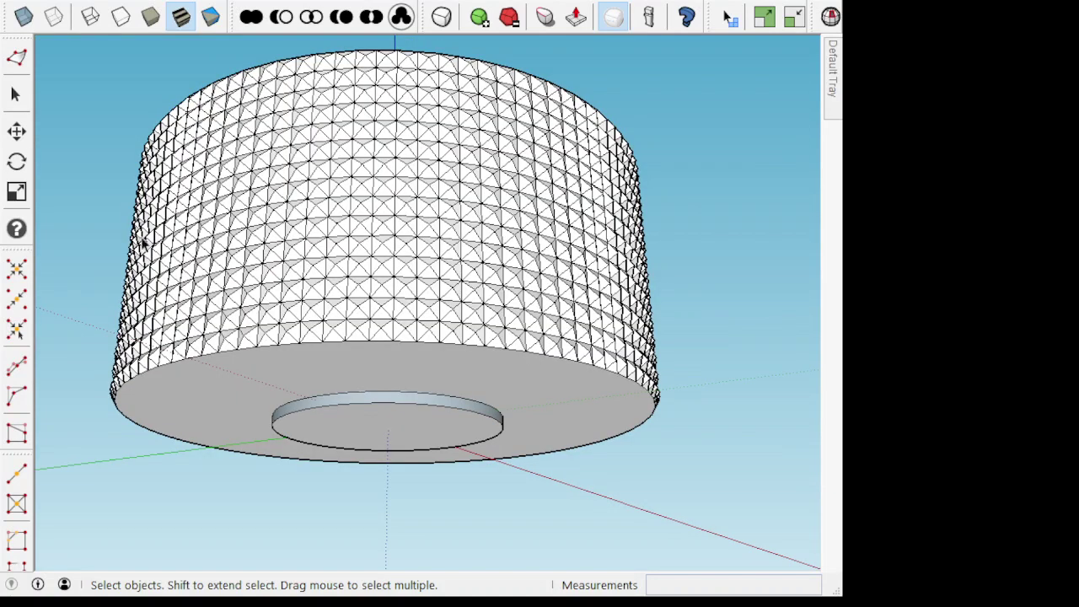
Step: Delete the hole's bottom lip edge and circle face so the bore runs right through
{"action": "left_click", "coordinate": [328, 406]}
{"action": "key", "text": "Delete"}
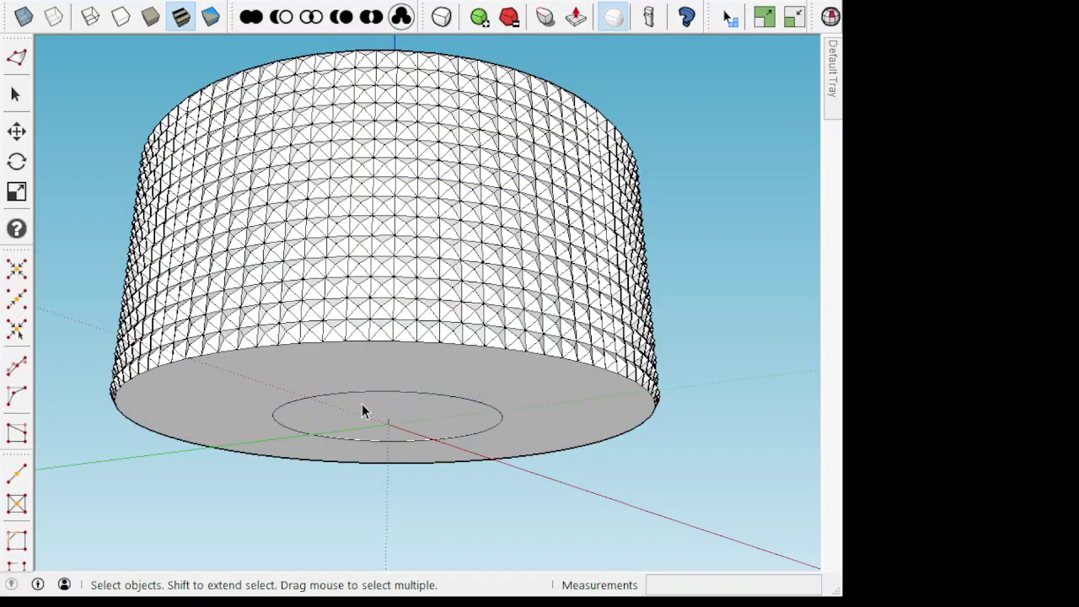
{"action": "left_click", "coordinate": [361, 411]}
{"action": "key", "text": "Delete"}
{"action": "mouse_move", "coordinate": [405, 409]}
{"action": "middle_mouse_down"}
{"action": "mouse_move", "coordinate": [421, 296]}
{"action": "mouse_move", "coordinate": [362, 568]}
{"action": "mouse_move", "coordinate": [621, 581]}
{"action": "mouse_move", "coordinate": [678, 550]}
{"action": "mouse_move", "coordinate": [733, 481]}
{"action": "mouse_move", "coordinate": [751, 447]}
{"action": "mouse_move", "coordinate": [746, 416]}
{"action": "mouse_move", "coordinate": [585, 387]}
{"action": "mouse_move", "coordinate": [564, 359]}
{"action": "mouse_move", "coordinate": [576, 346]}
{"action": "mouse_move", "coordinate": [554, 356]}
{"action": "mouse_move", "coordinate": [585, 400]}
{"action": "middle_mouse_up"}
{"action": "scroll", "coordinate": [63, 217], "scroll_direction": "up", "scroll_amount": 2}
{"action": "scroll", "coordinate": [64, 218], "scroll_direction": "up", "scroll_amount": 2}
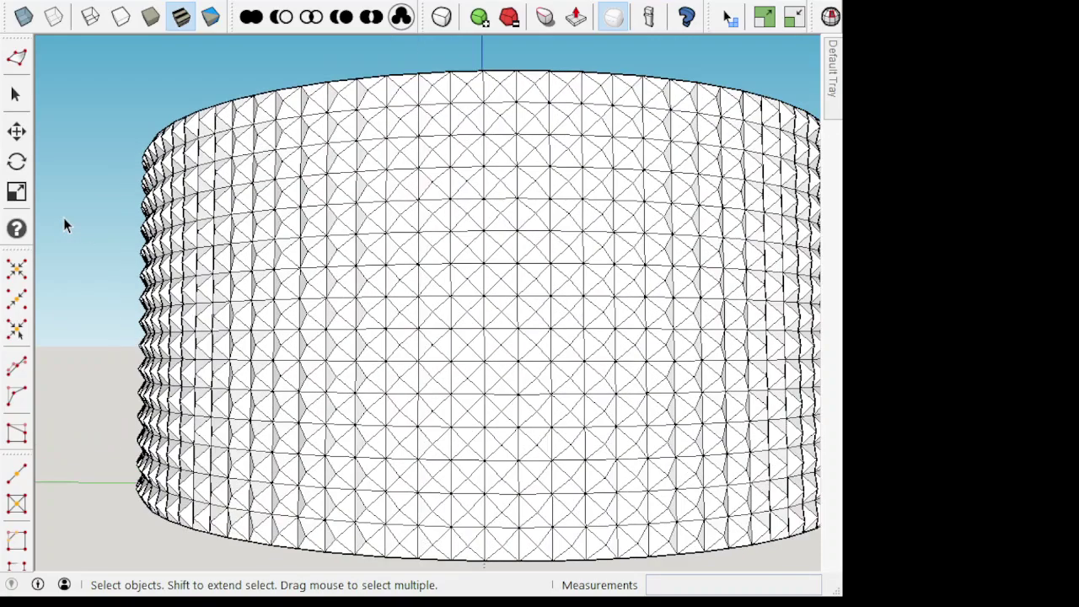
{"action": "scroll", "coordinate": [64, 224], "scroll_direction": "up", "scroll_amount": 2}
{"action": "scroll", "coordinate": [64, 224], "scroll_direction": "up", "scroll_amount": 2}
{"action": "scroll", "coordinate": [64, 224], "scroll_direction": "up", "scroll_amount": 1}
{"action": "scroll", "coordinate": [554, 325], "scroll_direction": "up", "scroll_amount": 1}
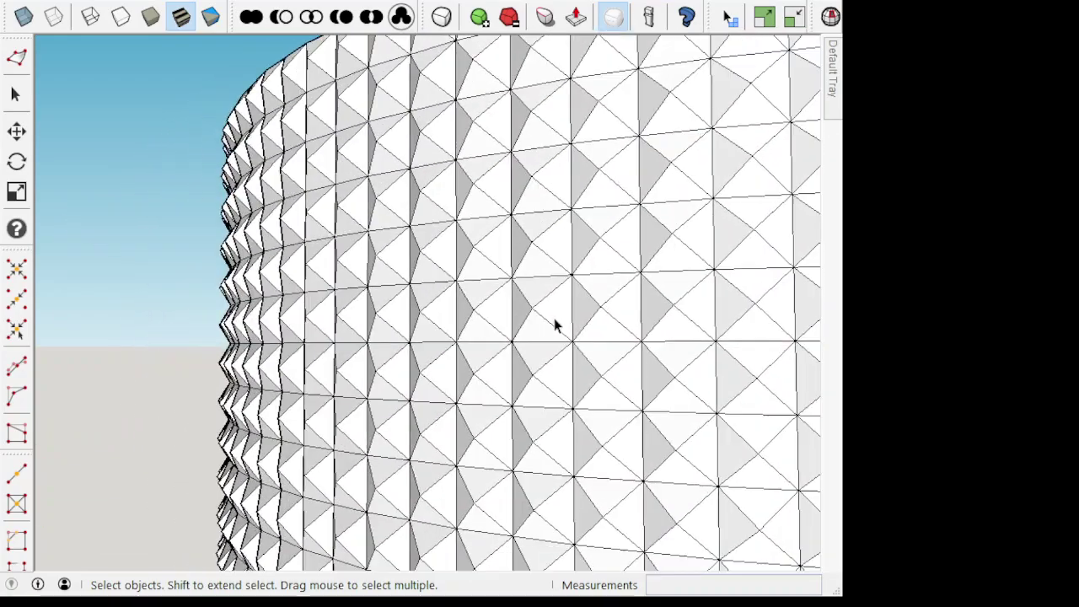
{"action": "scroll", "coordinate": [528, 306], "scroll_direction": "down", "scroll_amount": 1}
{"action": "scroll", "coordinate": [641, 337], "scroll_direction": "down", "scroll_amount": 1}
{"action": "mouse_move", "coordinate": [640, 337]}
{"action": "middle_mouse_down"}
{"action": "mouse_move", "coordinate": [436, 318]}
{"action": "mouse_move", "coordinate": [289, 325]}
{"action": "middle_mouse_up"}
{"action": "scroll", "coordinate": [290, 325], "scroll_direction": "down", "scroll_amount": 1}
{"action": "scroll", "coordinate": [248, 309], "scroll_direction": "down", "scroll_amount": 1}
{"action": "scroll", "coordinate": [245, 316], "scroll_direction": "down", "scroll_amount": 1}
{"action": "scroll", "coordinate": [244, 325], "scroll_direction": "down", "scroll_amount": 1}
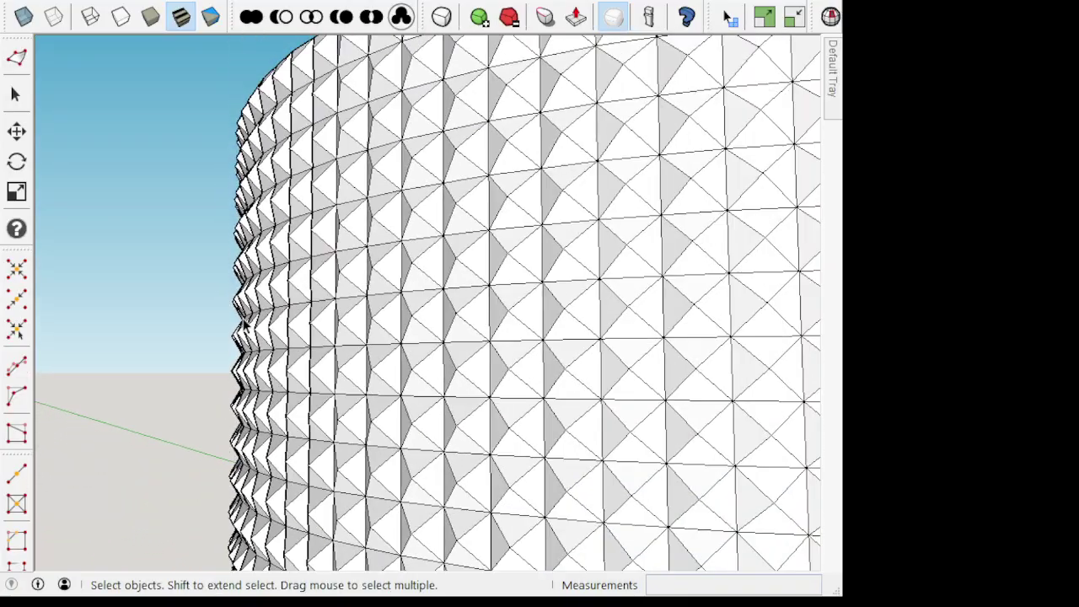
{"action": "scroll", "coordinate": [243, 324], "scroll_direction": "down", "scroll_amount": 1}
{"action": "scroll", "coordinate": [243, 323], "scroll_direction": "down", "scroll_amount": 1}
{"action": "scroll", "coordinate": [243, 323], "scroll_direction": "down", "scroll_amount": 1}
{"action": "scroll", "coordinate": [242, 324], "scroll_direction": "down", "scroll_amount": 1}
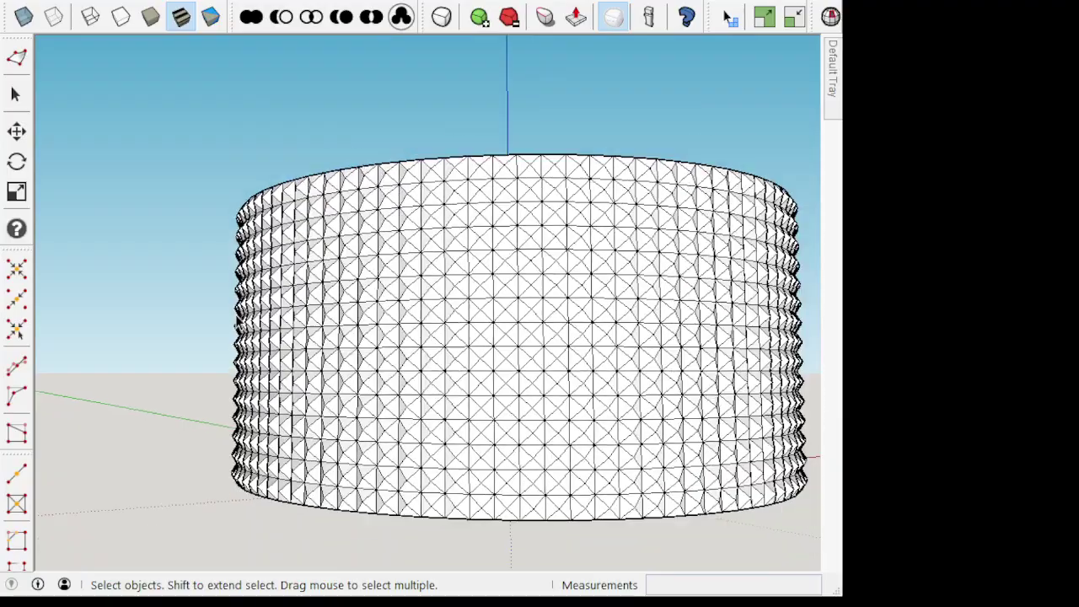
{"action": "scroll", "coordinate": [243, 324], "scroll_direction": "down", "scroll_amount": 2}
{"action": "mouse_move", "coordinate": [281, 299]}
{"action": "middle_mouse_down"}
{"action": "mouse_move", "coordinate": [319, 398]}
{"action": "mouse_move", "coordinate": [460, 445]}
{"action": "middle_mouse_up"}
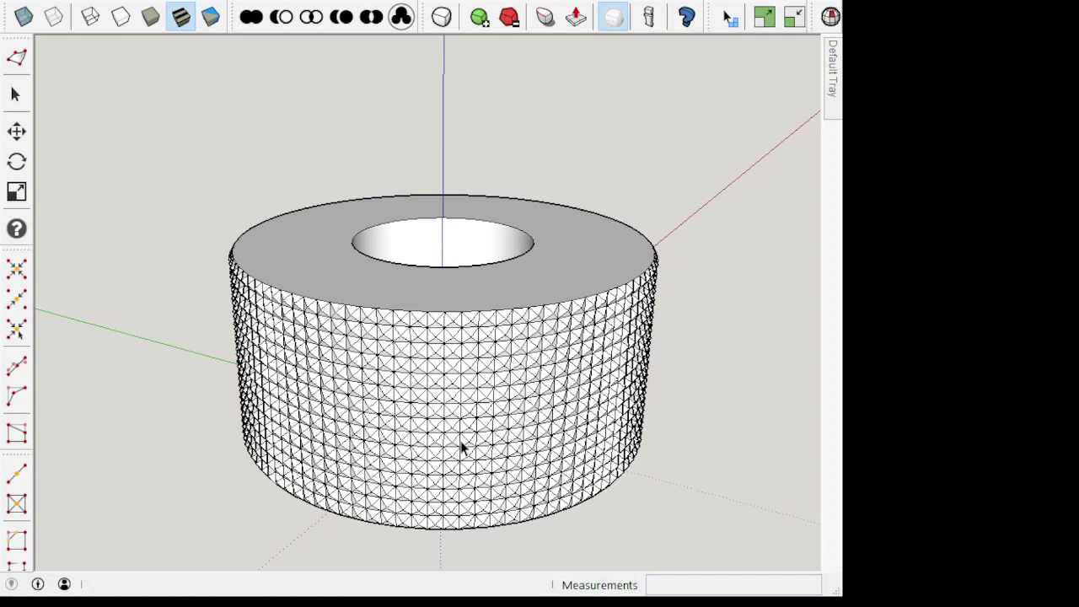